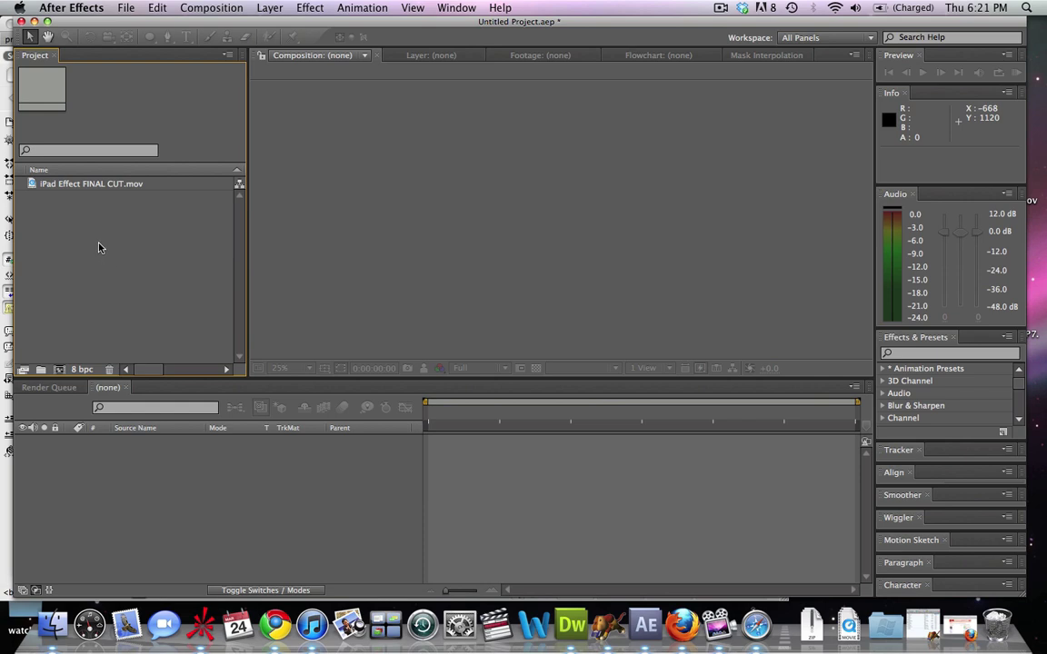
Check the footage clip's details in the Project panel, then clear the selection.
left_click(109, 186)
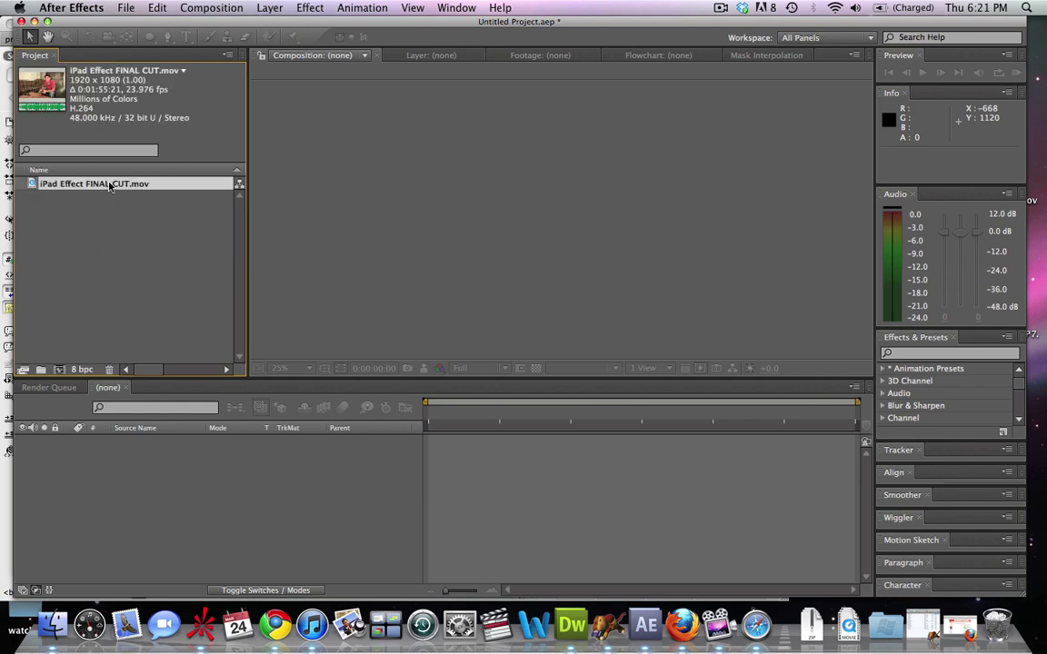
left_click(110, 227)
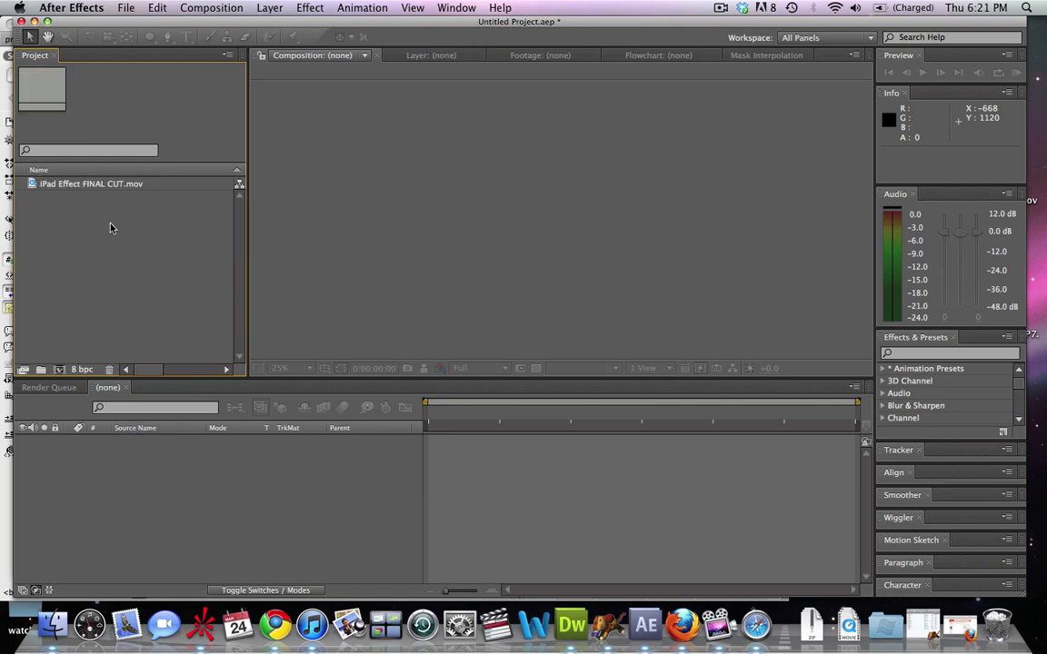
Search for .ma and import the Maya scene iPad Effect FINAL CUT.ma.
double_click(110, 227)
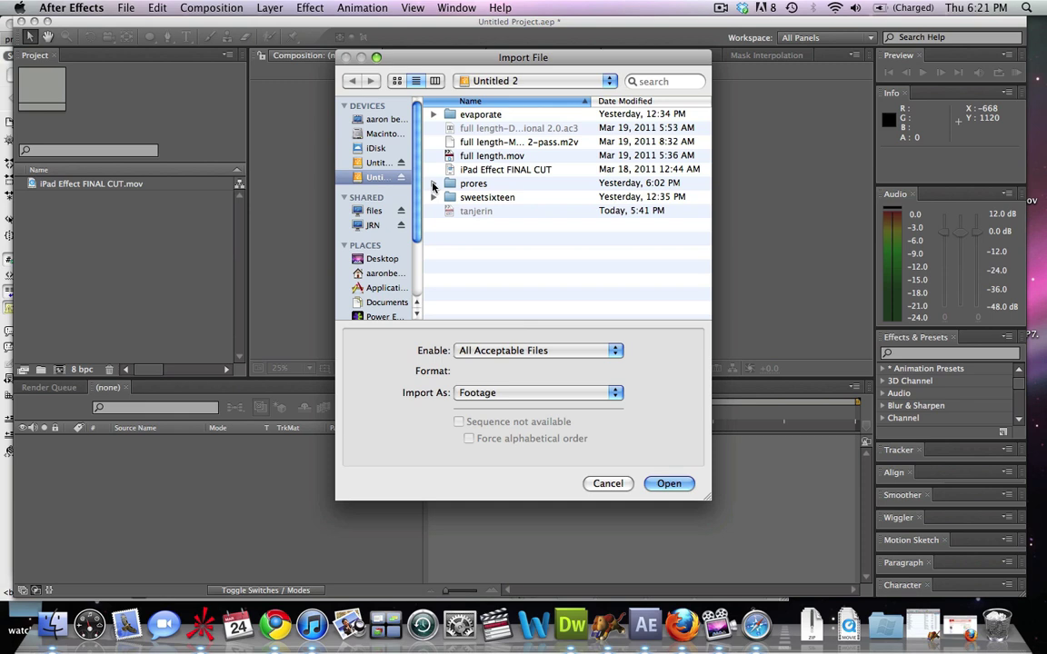
left_click(672, 81)
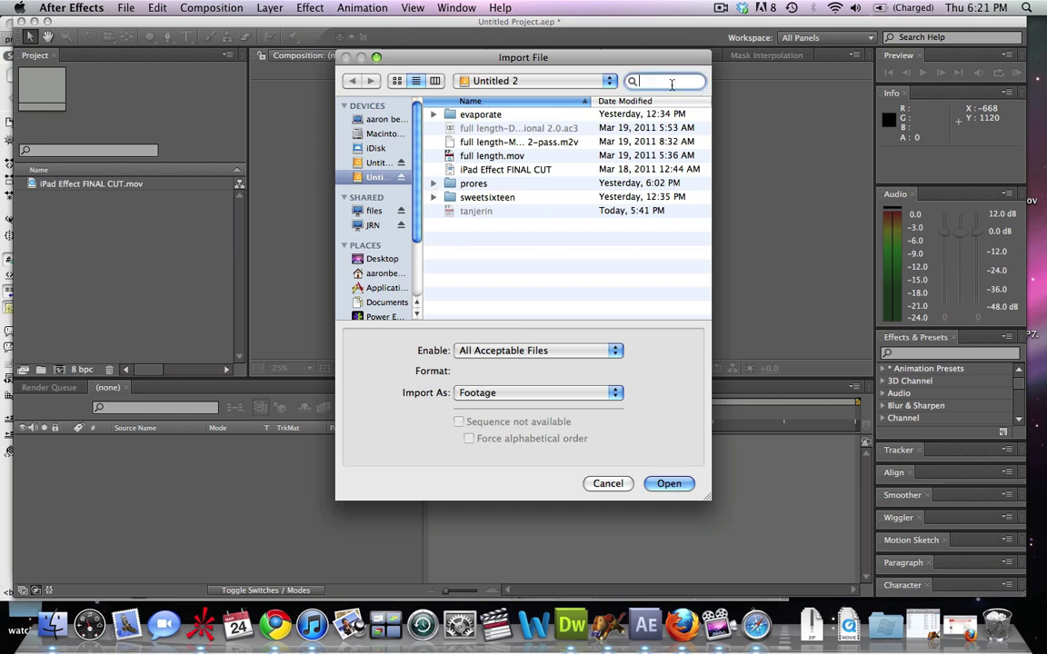
type(".")
type("ma")
left_click(530, 138)
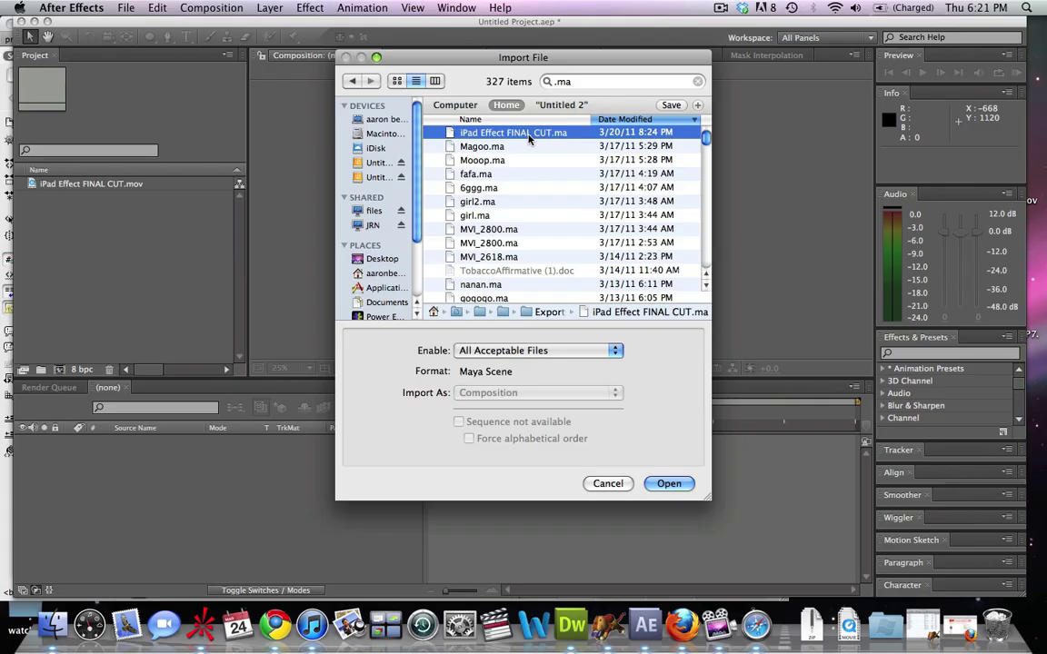
key("Return")
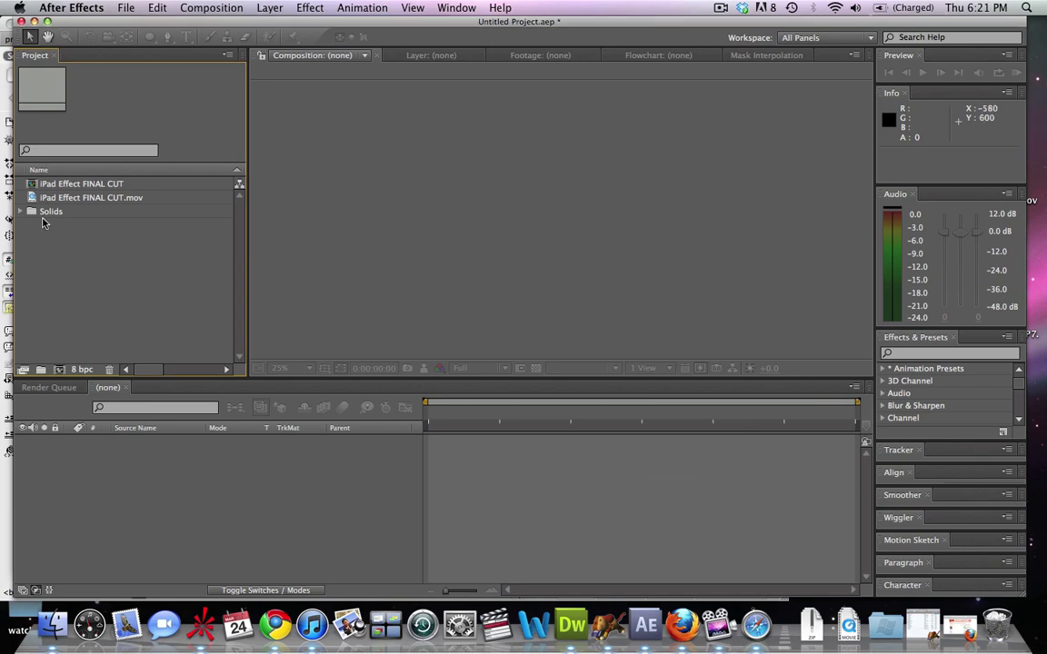
left_click(65, 185)
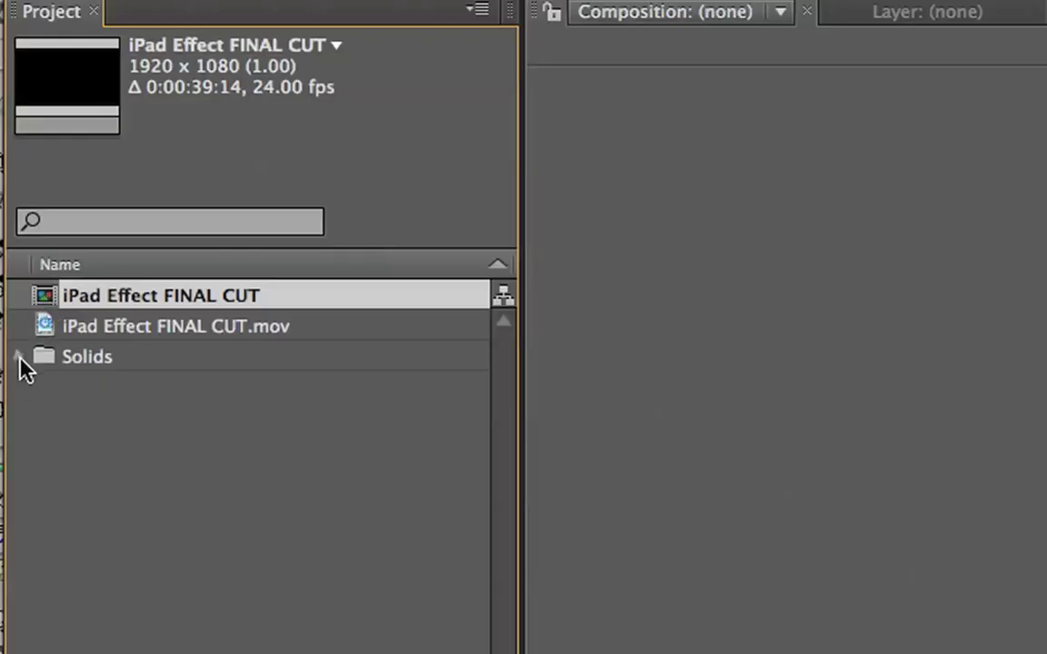
left_click(20, 357)
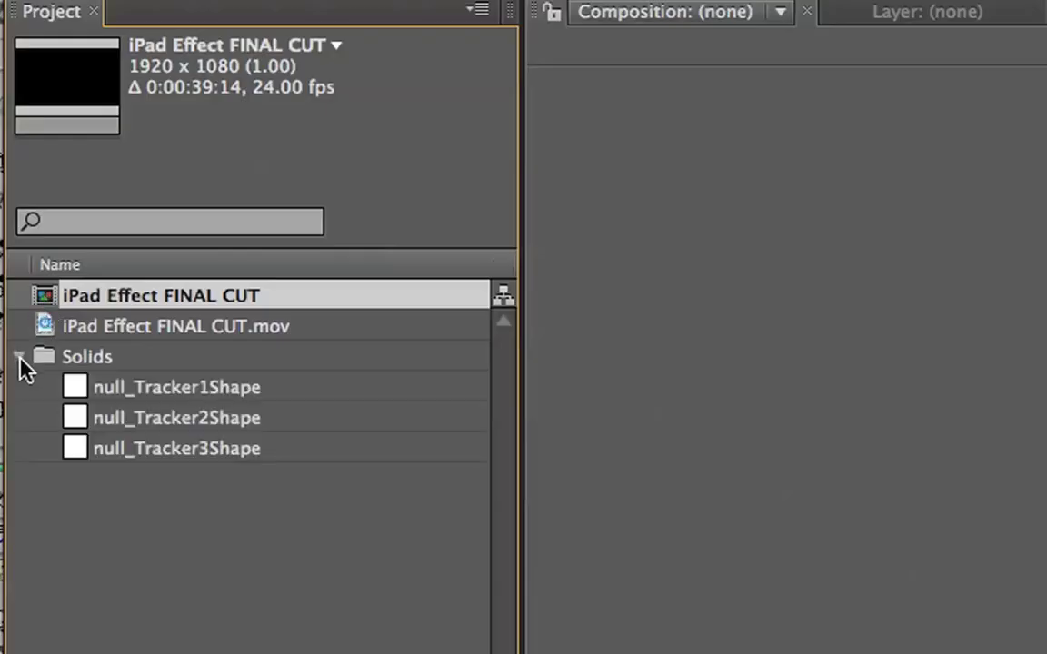
left_click(193, 400)
left_click(189, 424)
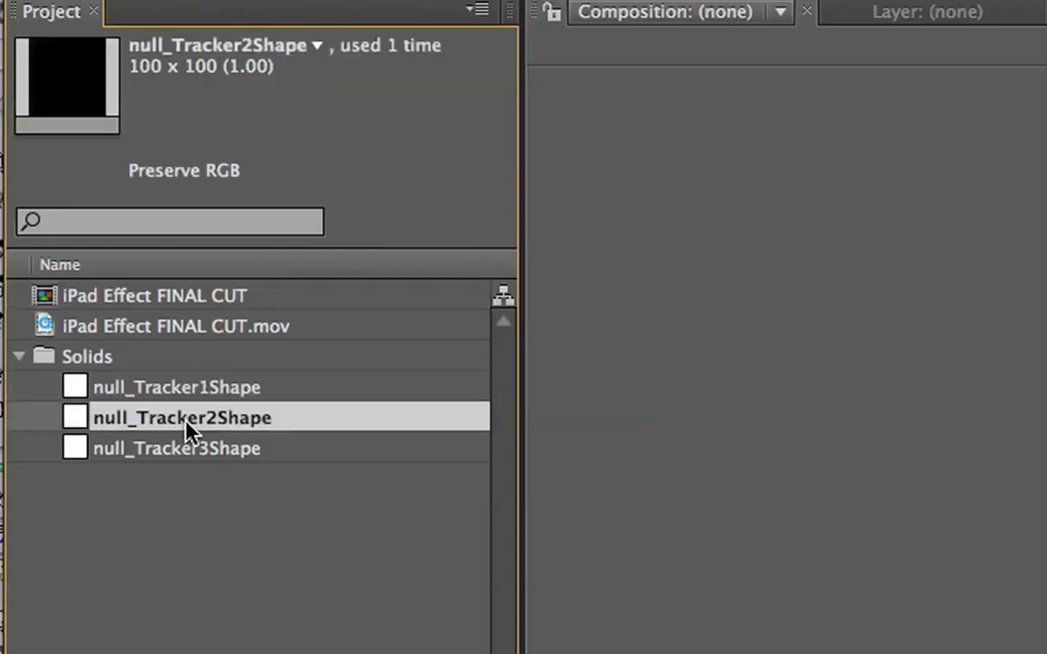
left_click(193, 449)
left_click(231, 512)
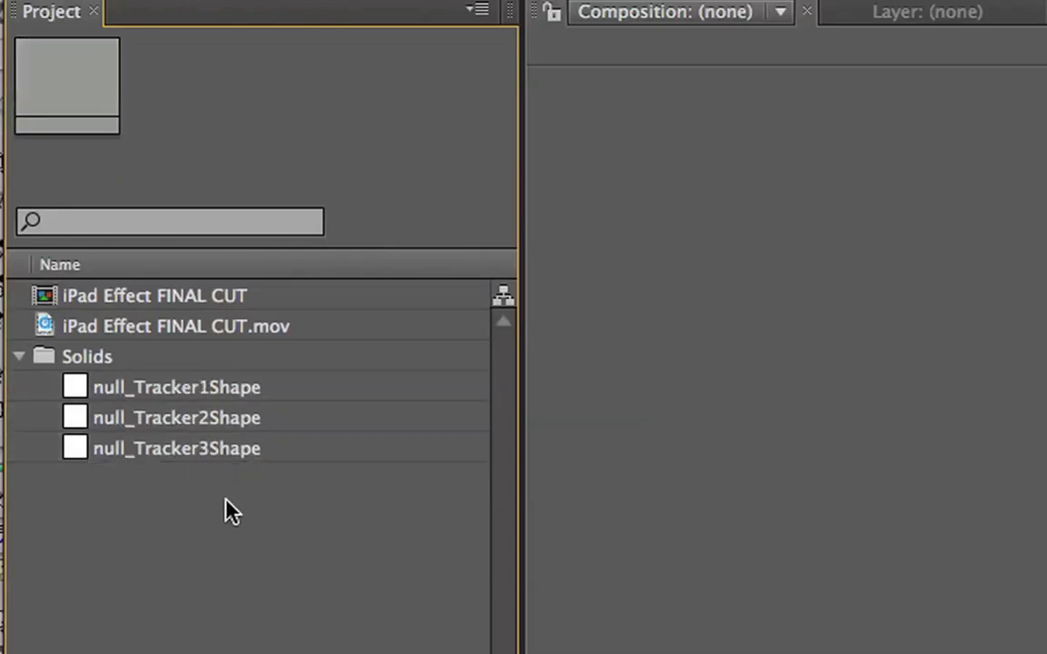
left_click(19, 357)
left_click(164, 302)
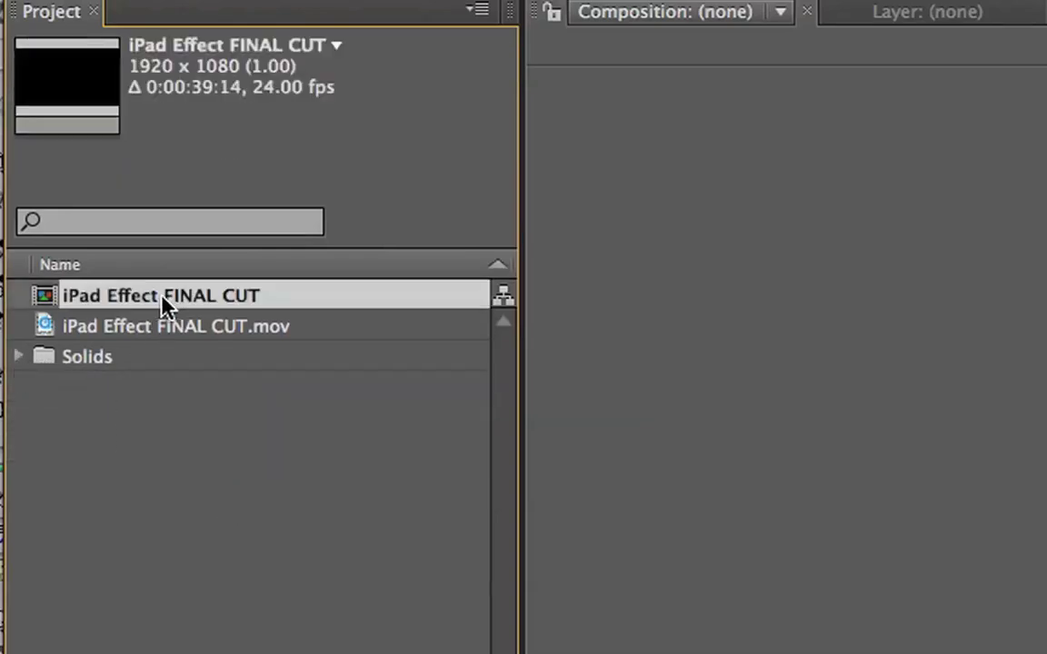
Open the iPad Effect FINAL CUT composition and inspect its tracker nulls and Camera01Shape layer.
double_click(47, 305)
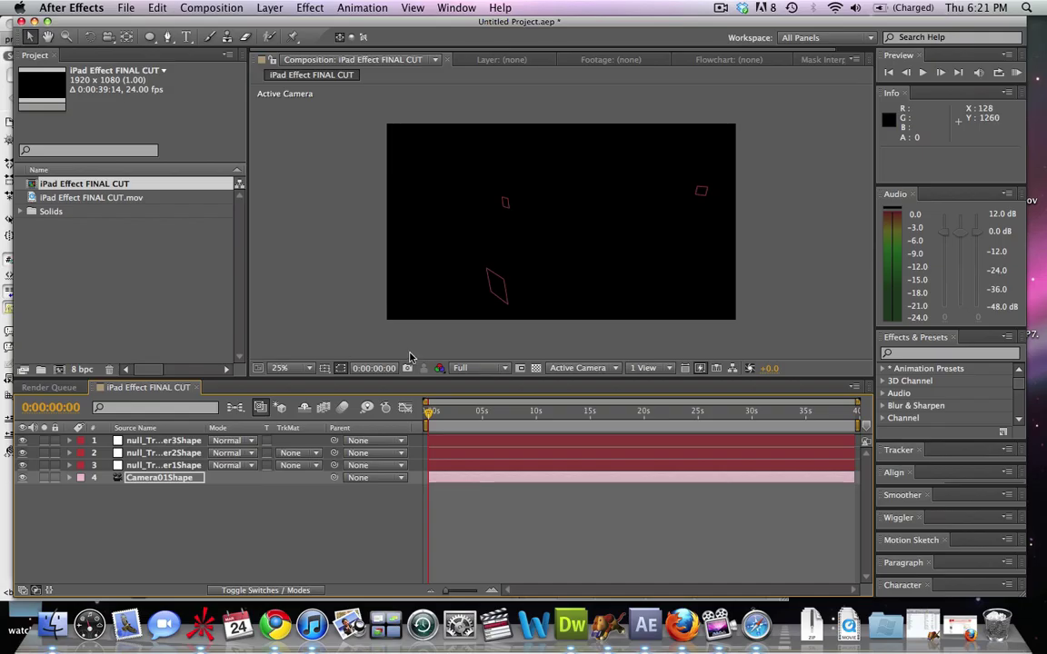
left_click(182, 466)
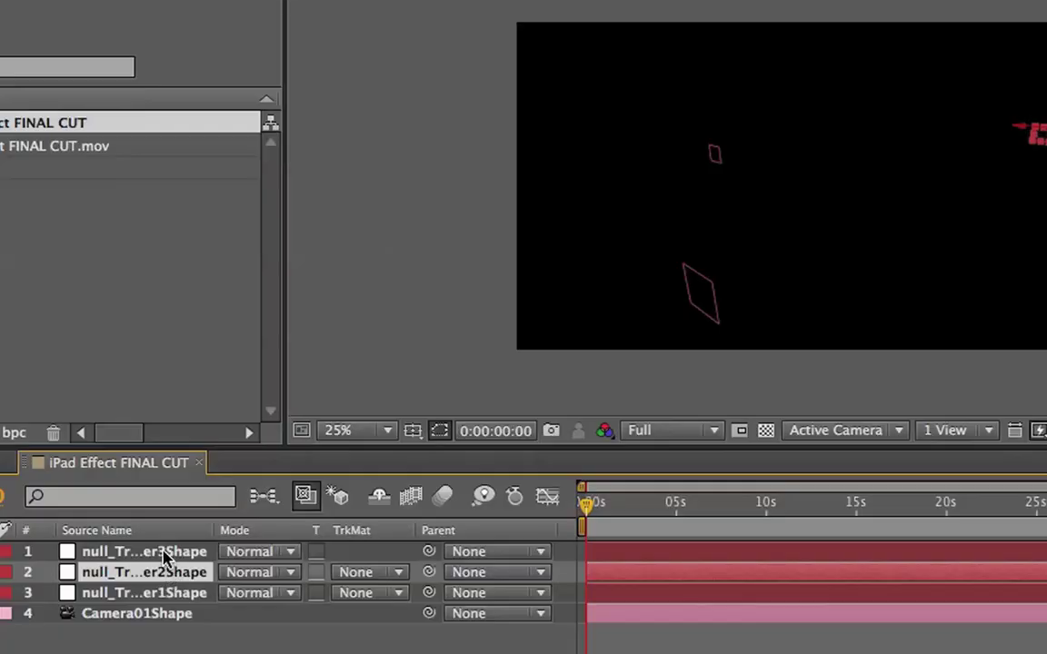
left_click(176, 441)
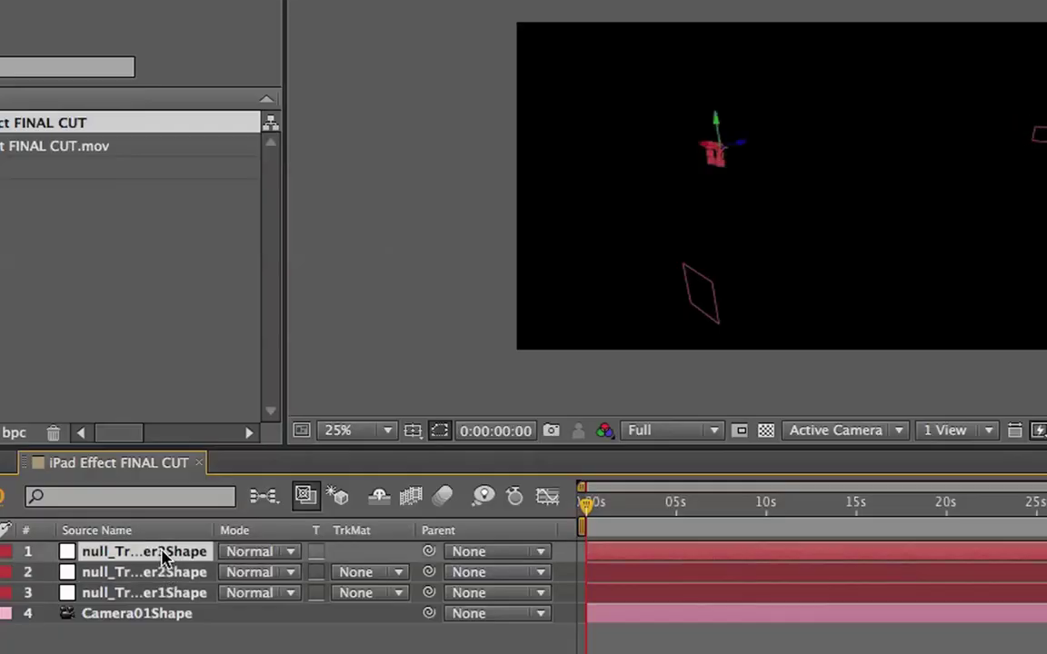
left_click(163, 593)
left_click(162, 572)
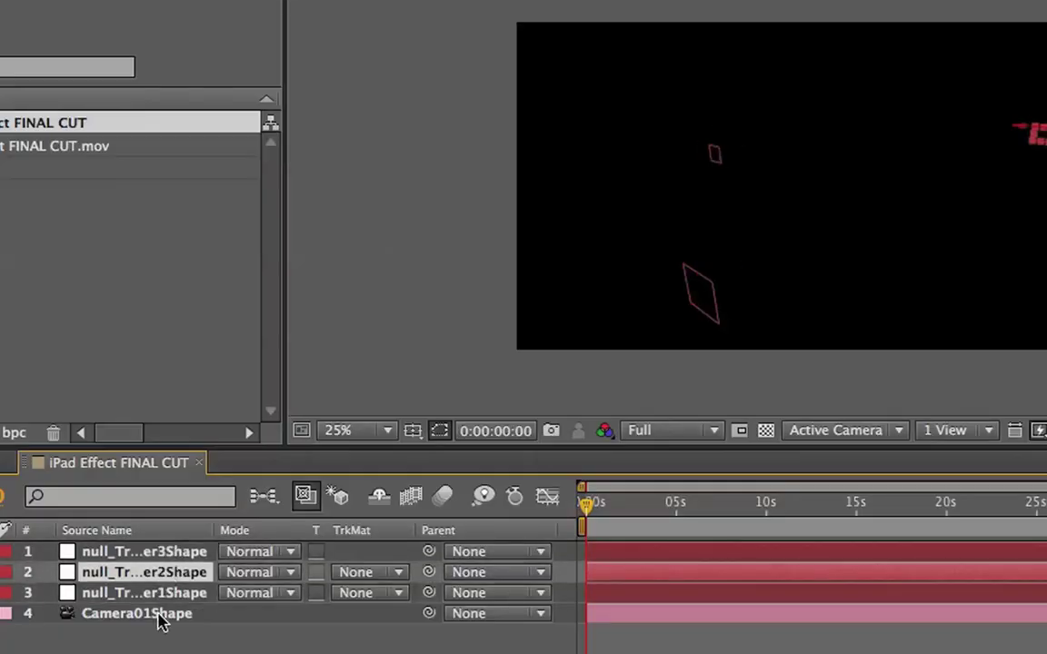
left_click(161, 616)
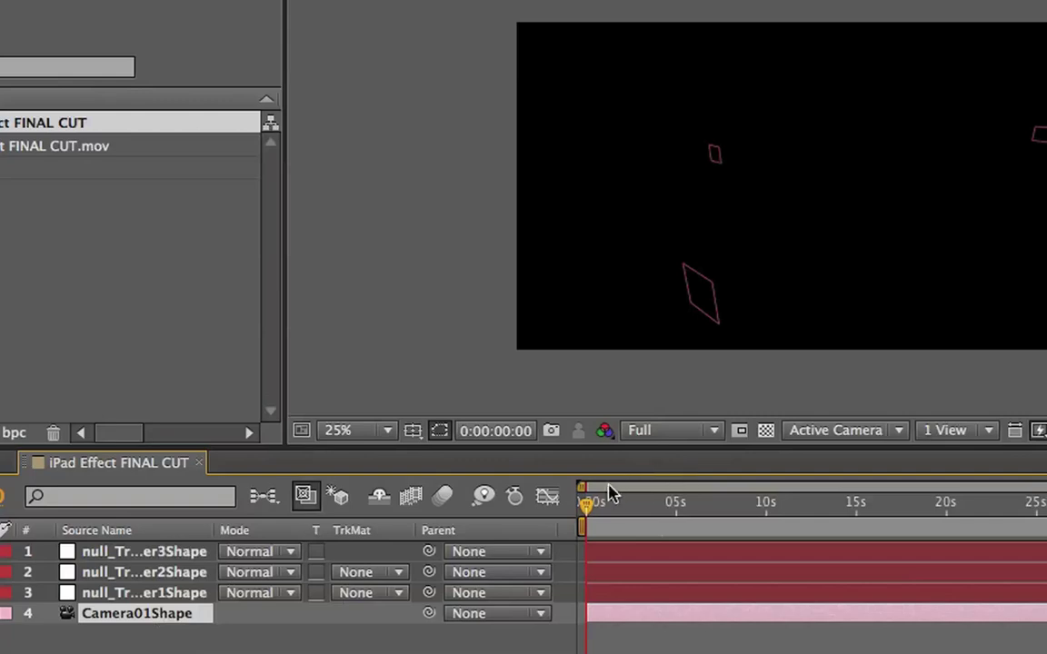
End the work area near 0:00:02:11 and zoom the ruler to the first seconds.
left_click_drag(589, 507, 622, 531)
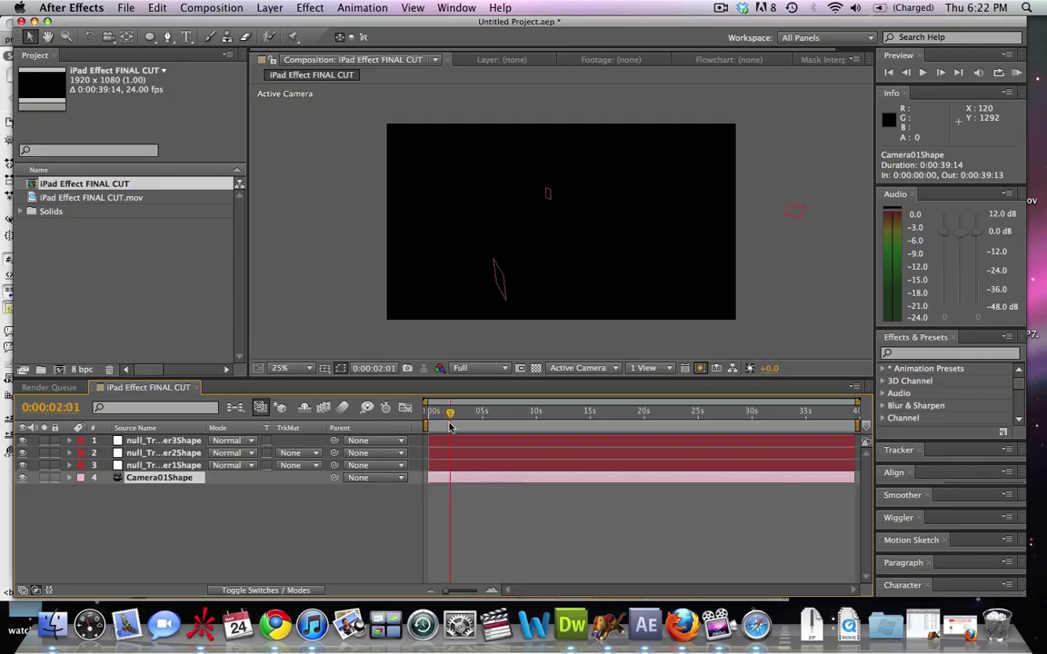
mouse_move(450, 427)
left_mouse_down()
mouse_move(435, 427)
mouse_move(455, 425)
left_mouse_up()
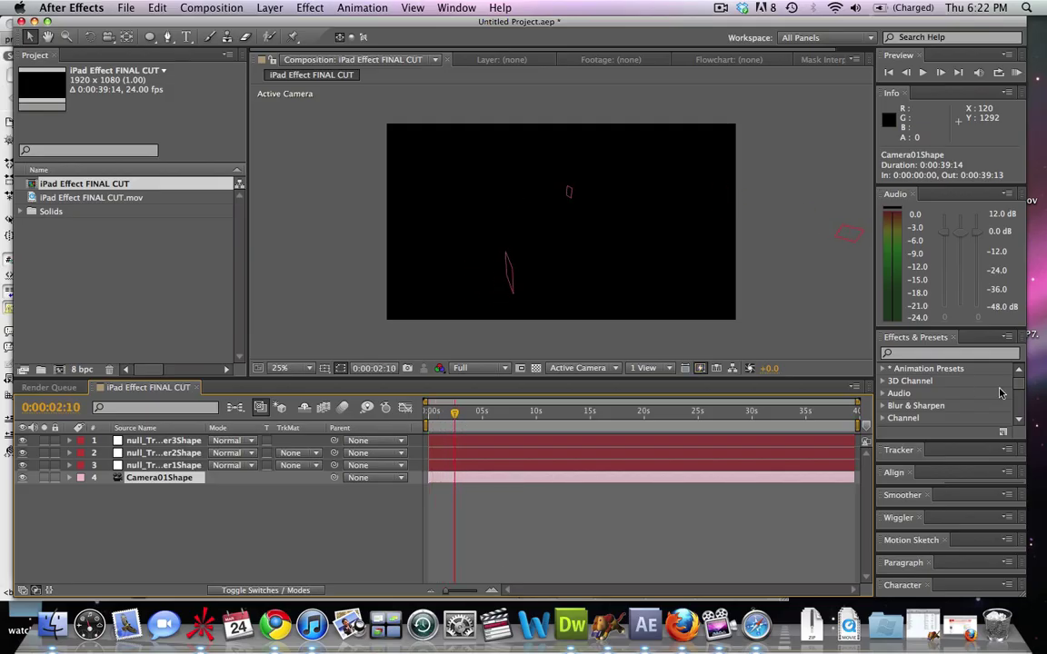
left_click_drag(857, 425, 456, 425)
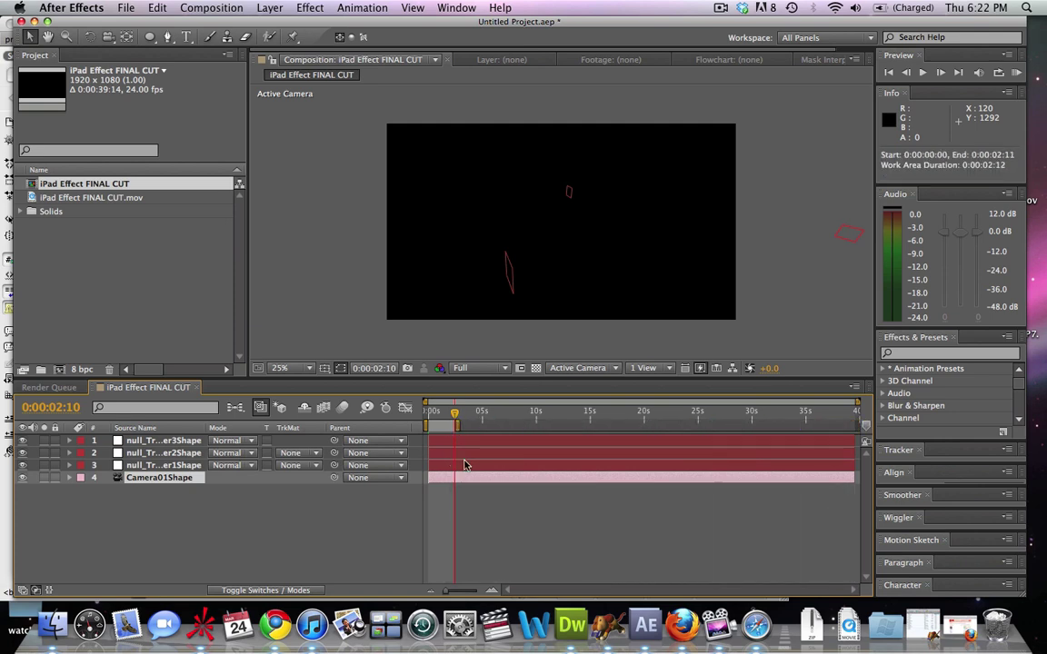
left_click(860, 409)
left_click_drag(858, 402, 474, 403)
left_click(476, 411)
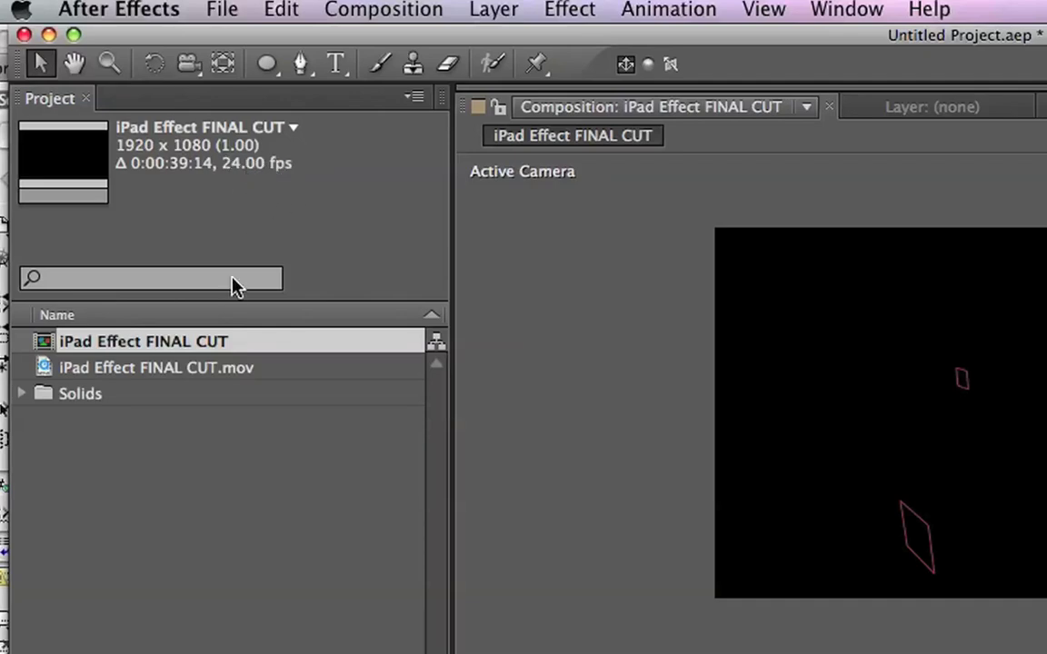
Set the iPad Effect FINAL CUT composition's frame rate to 23.976 fps in Composition Settings.
left_click(221, 368)
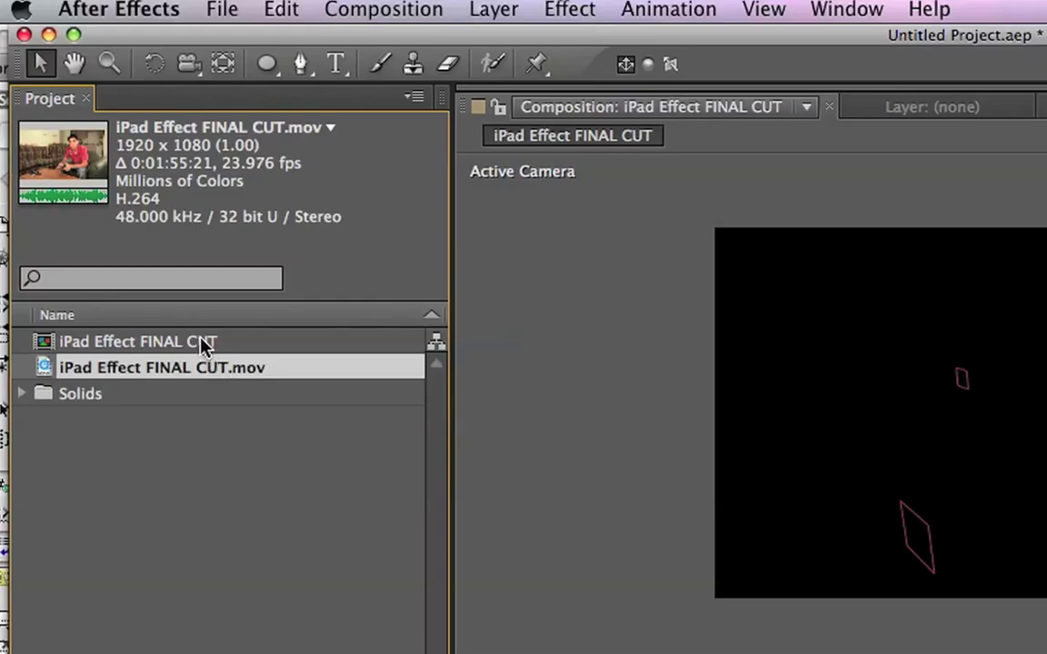
left_click(203, 345)
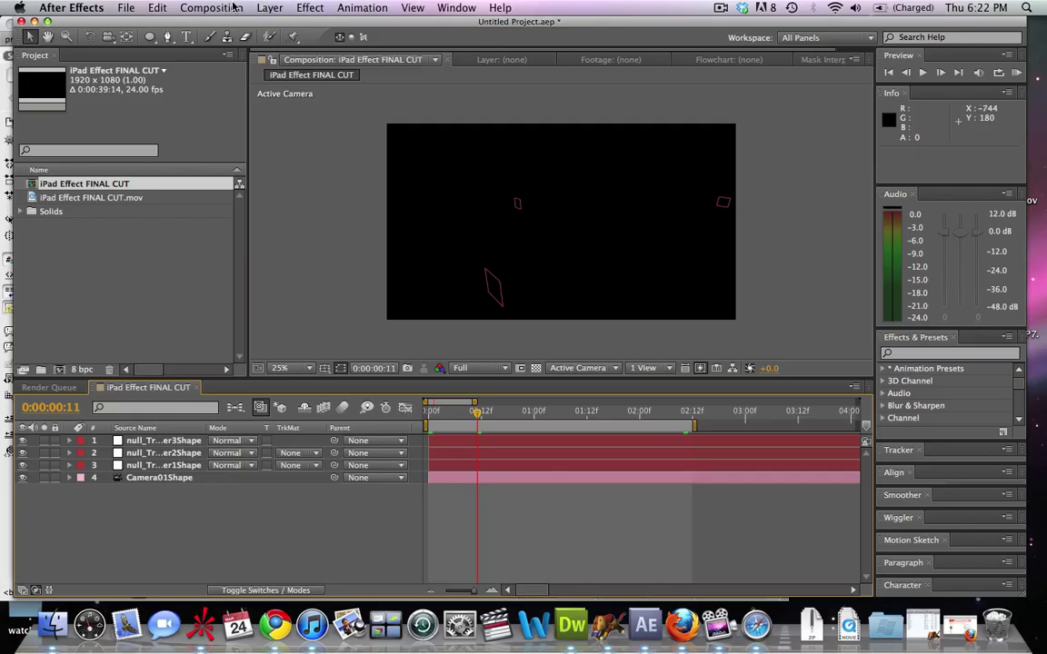
left_click(234, 8)
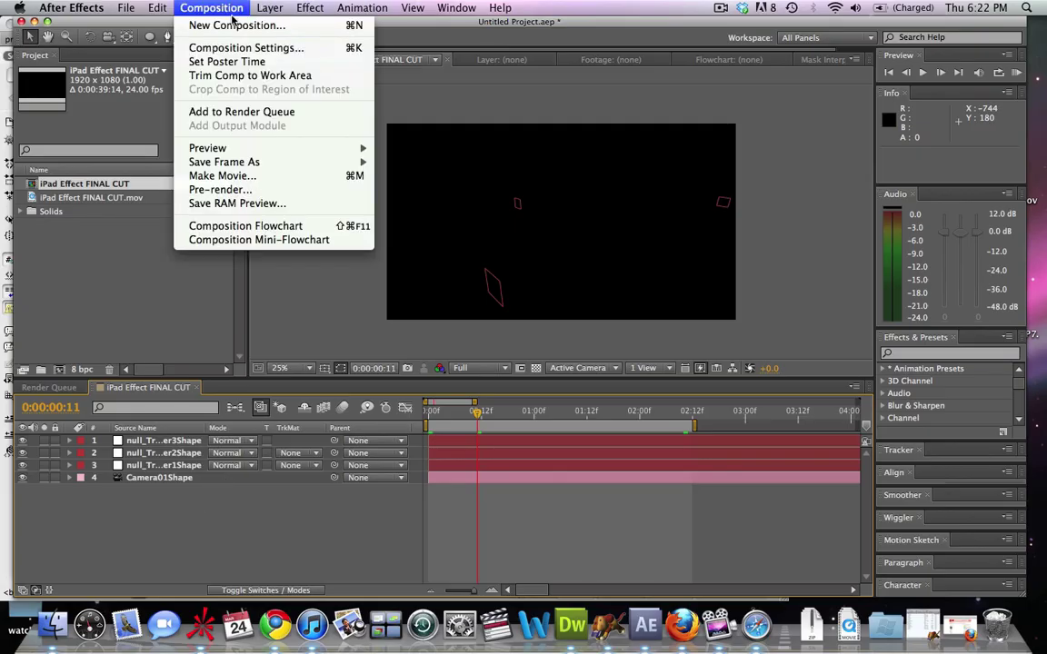
left_click(219, 44)
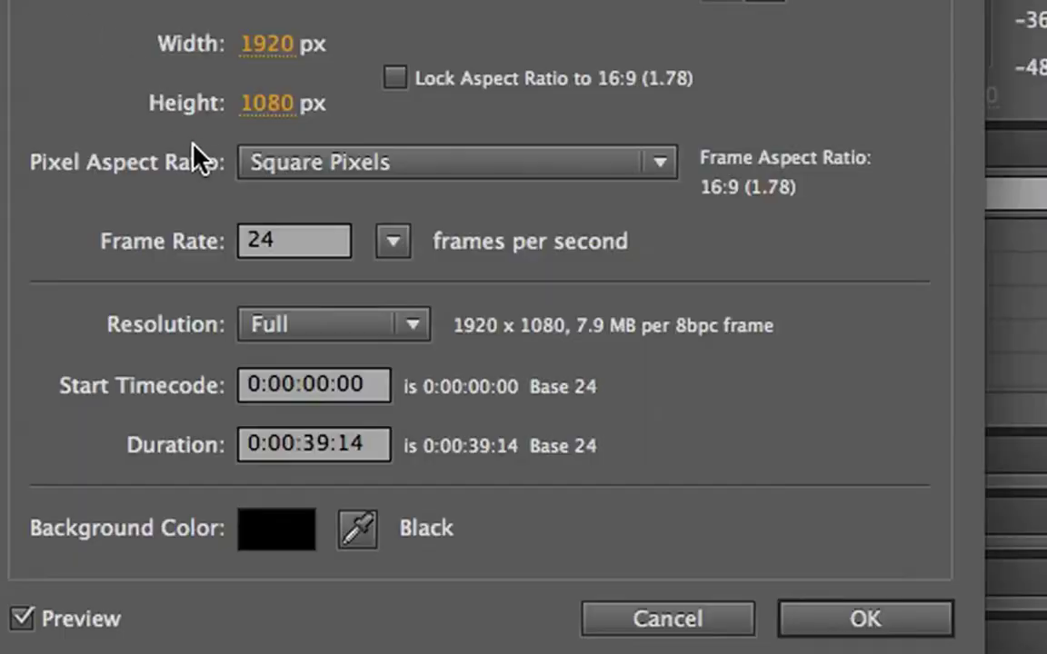
left_click(296, 243)
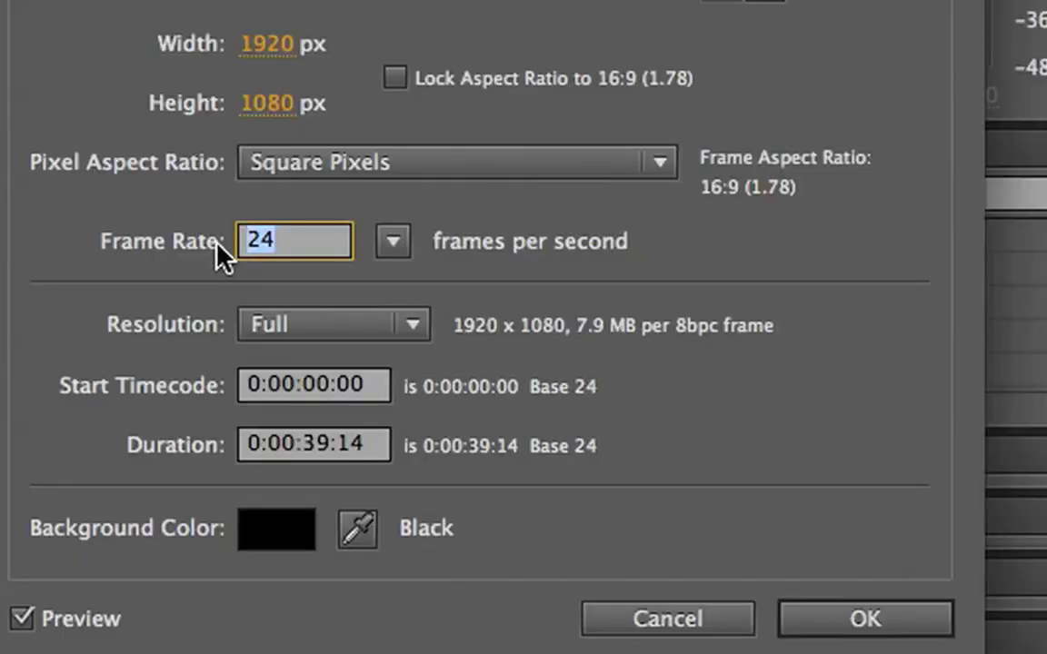
type("23.")
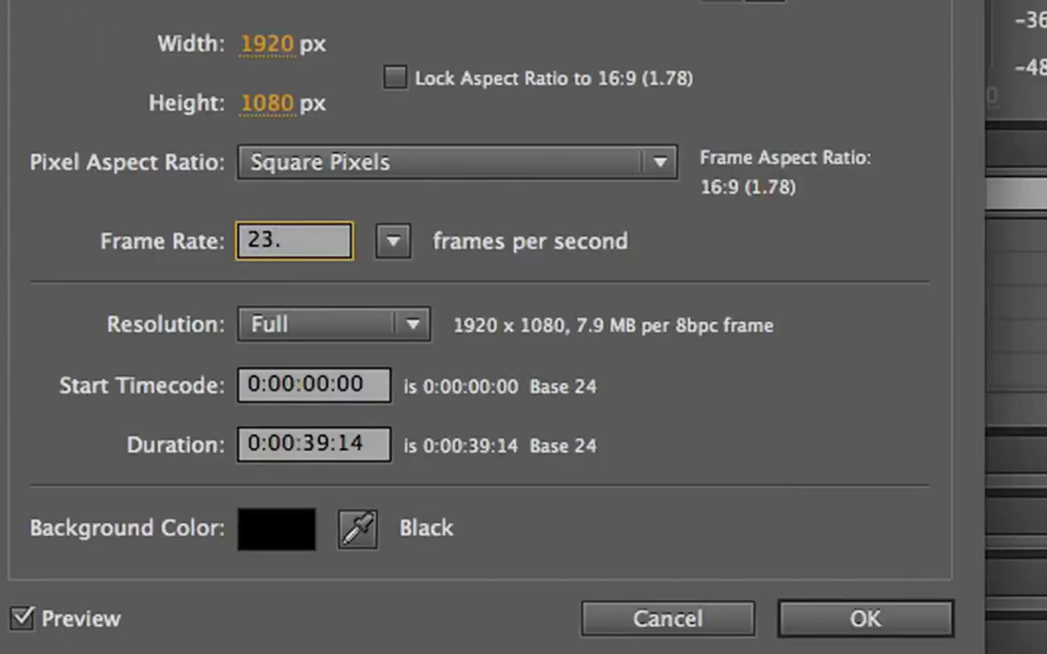
type("976")
key("Return")
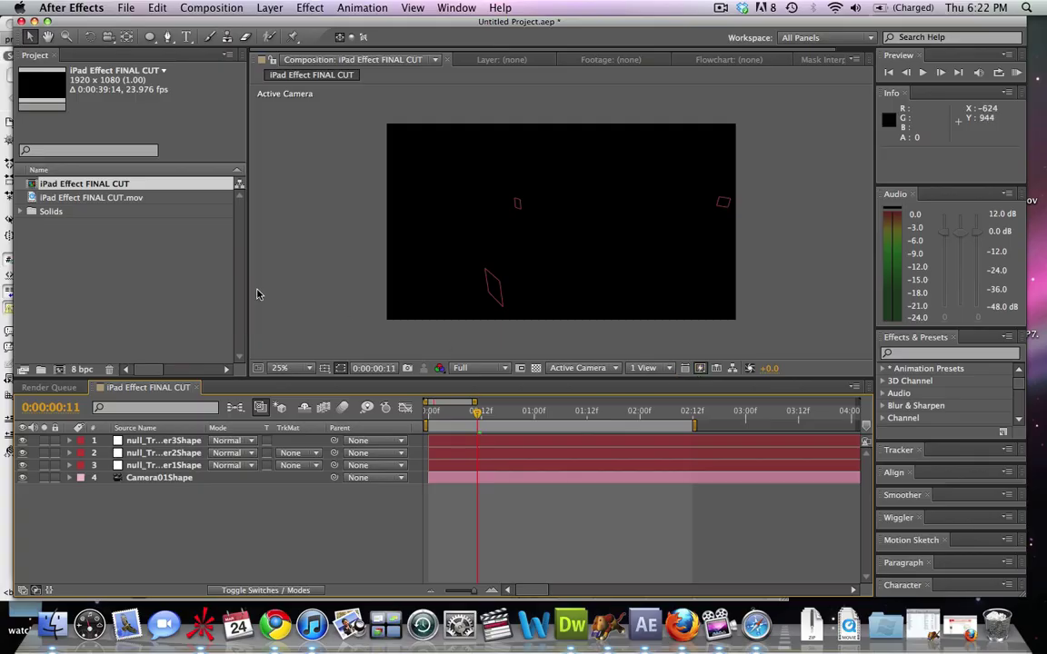
Add iPad Effect FINAL CUT.mov to the composition and slide it to the iPad close-up.
left_click_drag(130, 201, 156, 441)
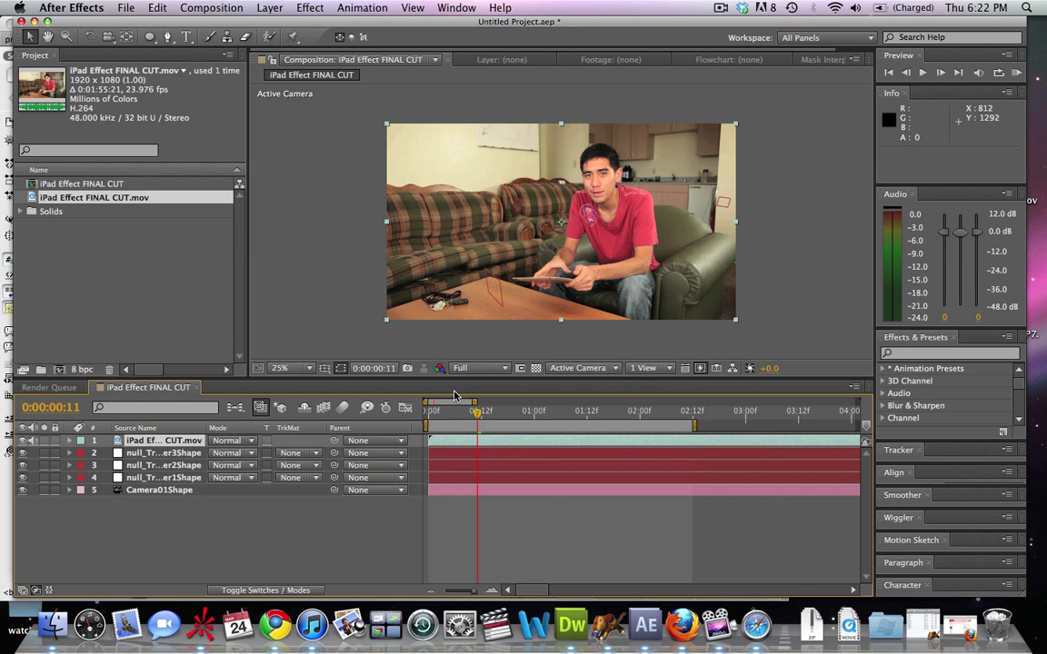
left_click_drag(475, 402, 857, 402)
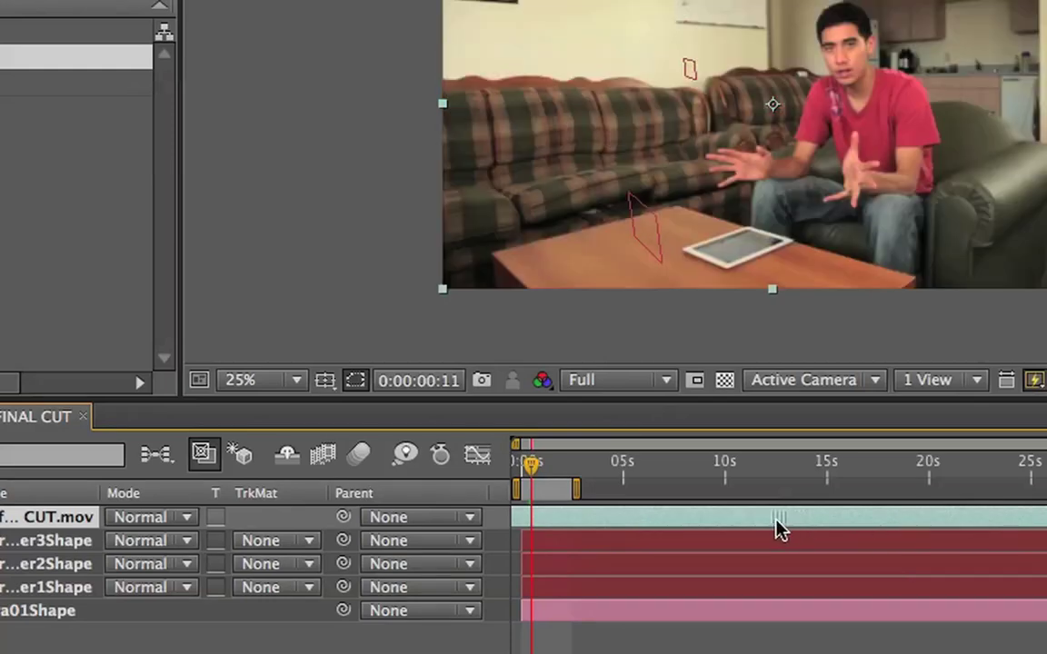
left_click_drag(711, 532, 516, 541)
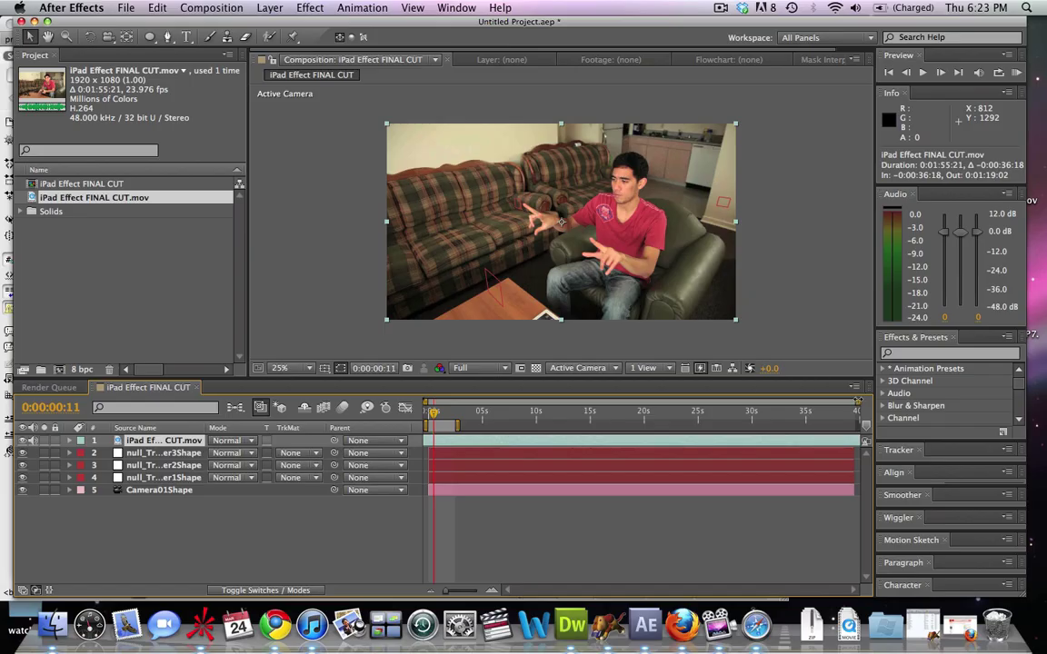
left_click_drag(859, 401, 486, 411)
key("Home")
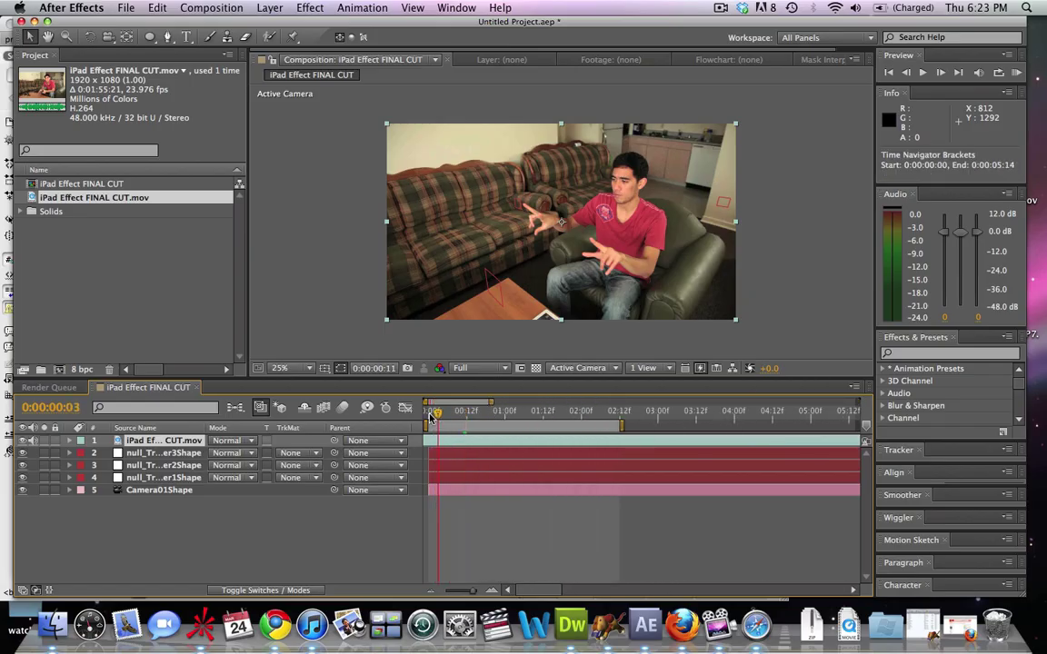
Slip the footage to fine-tune its starting frame, preview it, and return to 0:00:00:00.
left_click_drag(592, 449, 585, 451)
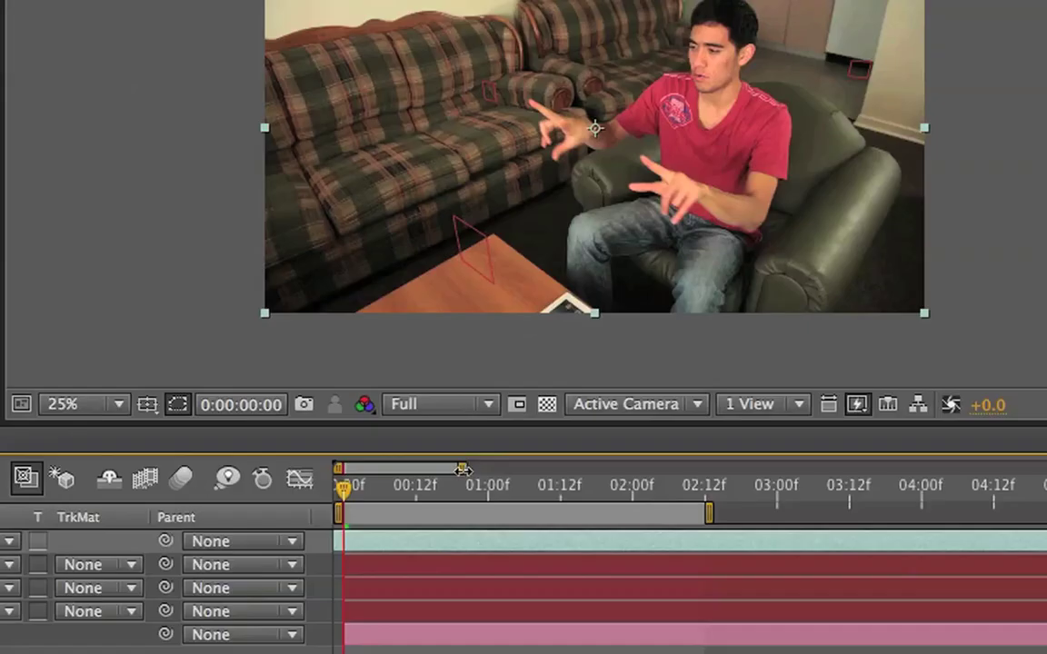
key("equal")
key("equal")
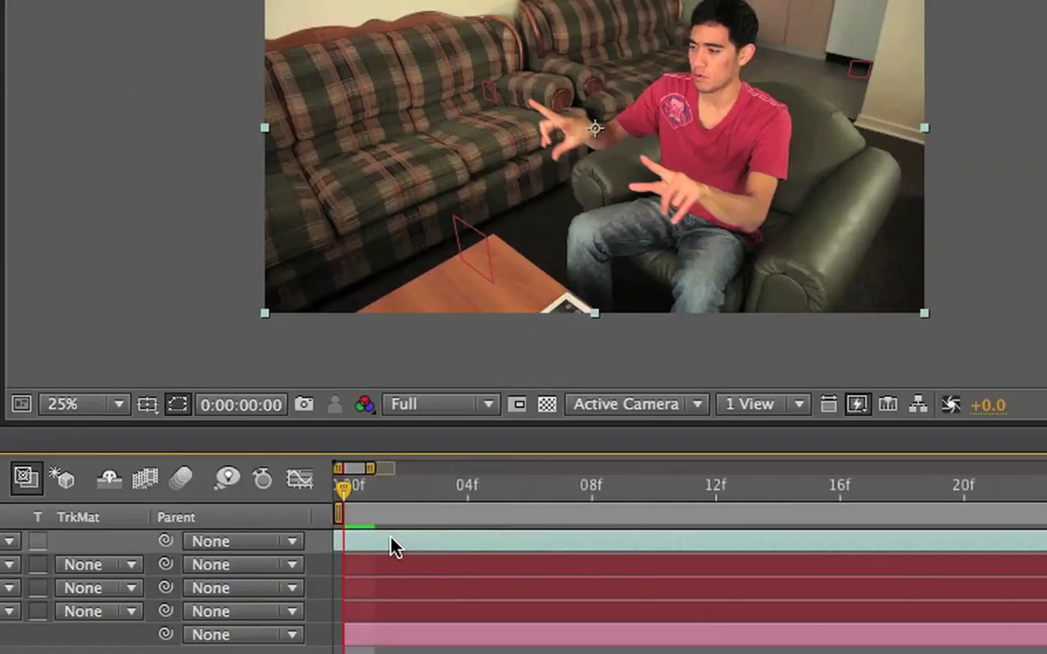
left_click_drag(405, 542, 416, 537)
left_click_drag(372, 469, 495, 469)
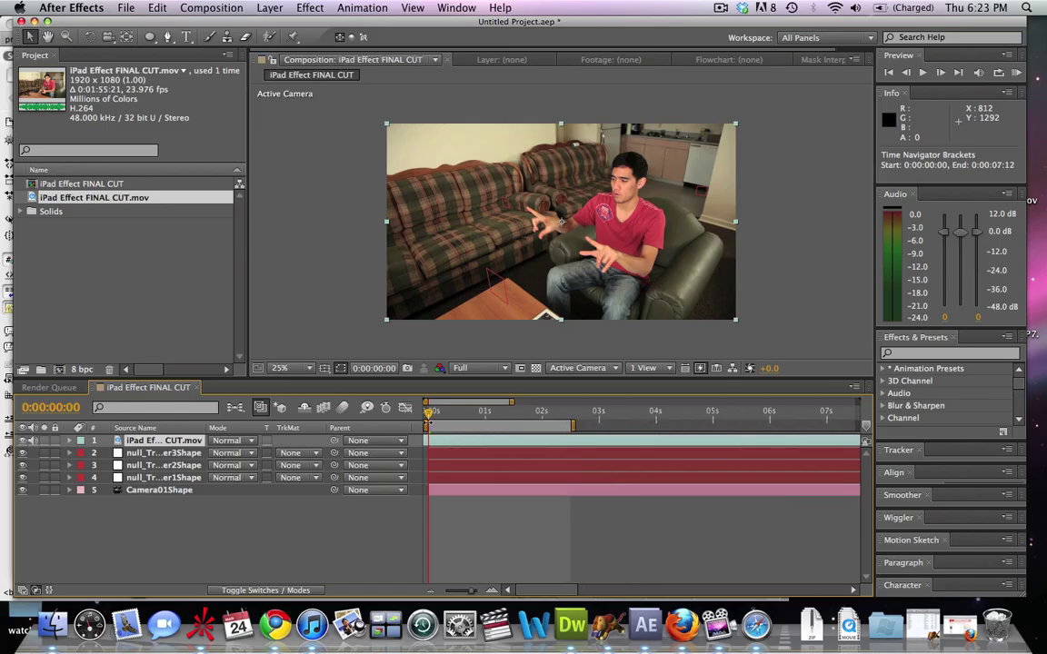
left_click_drag(431, 415, 472, 417)
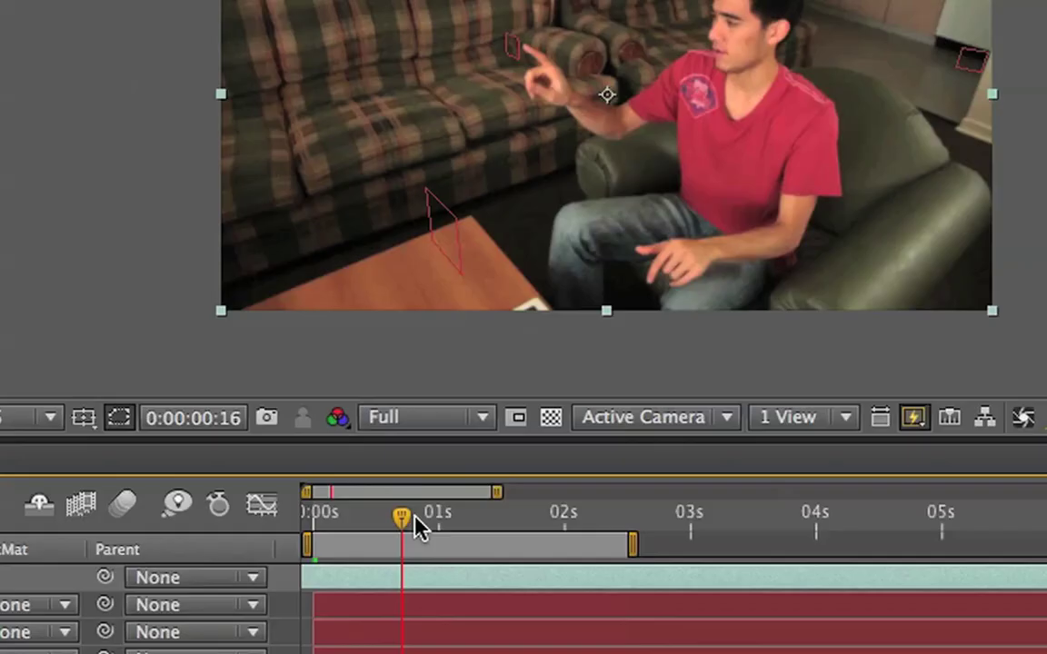
left_click_drag(417, 525, 668, 528)
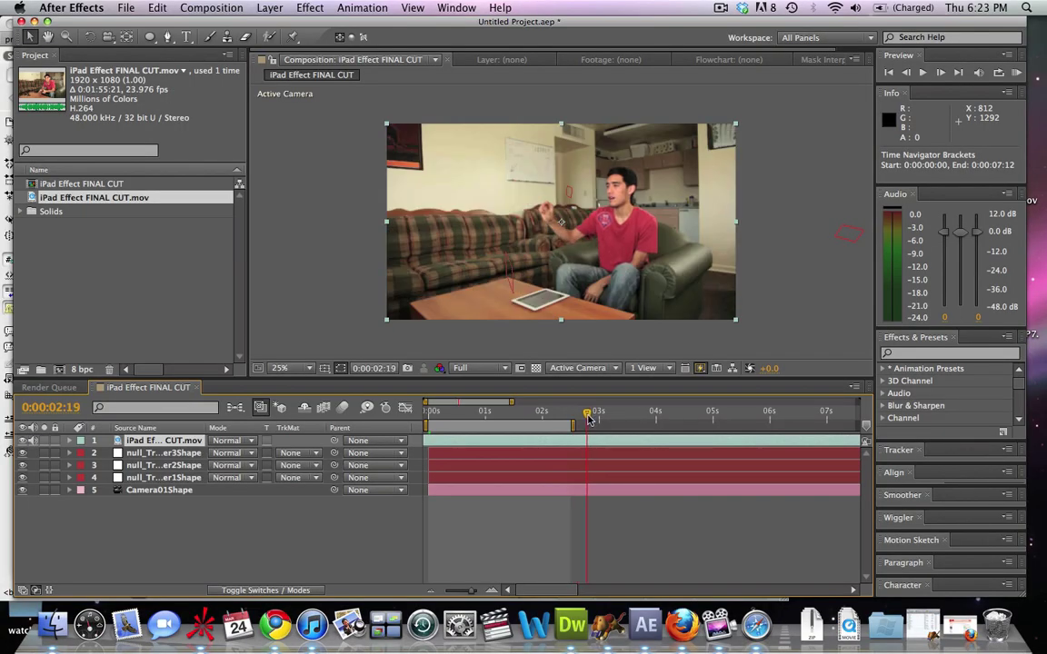
left_click_drag(589, 418, 566, 425)
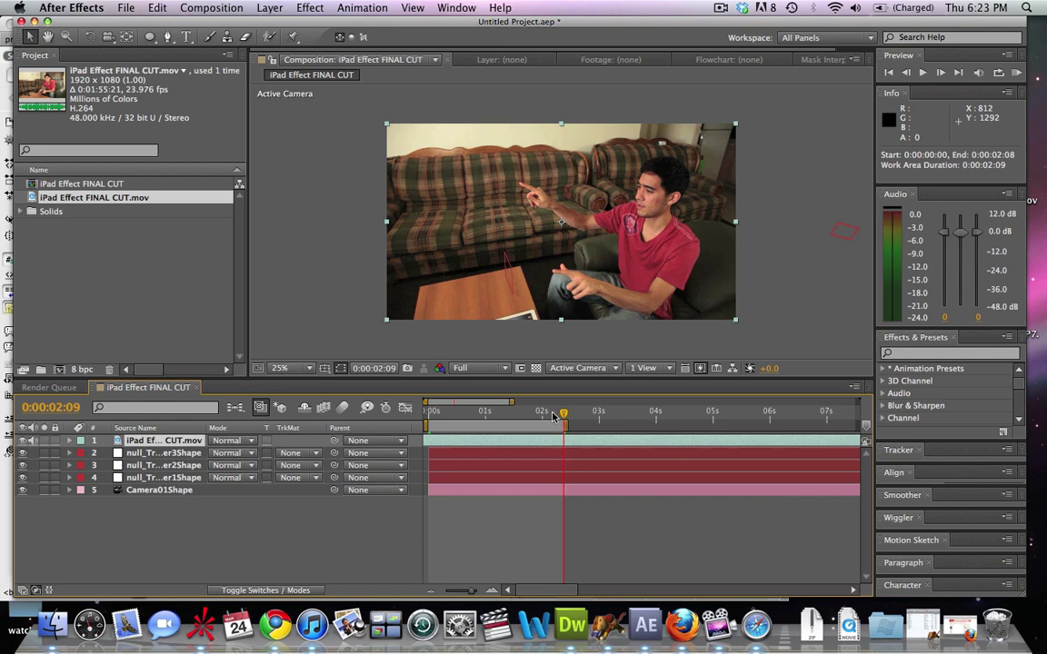
left_click_drag(548, 415, 377, 385)
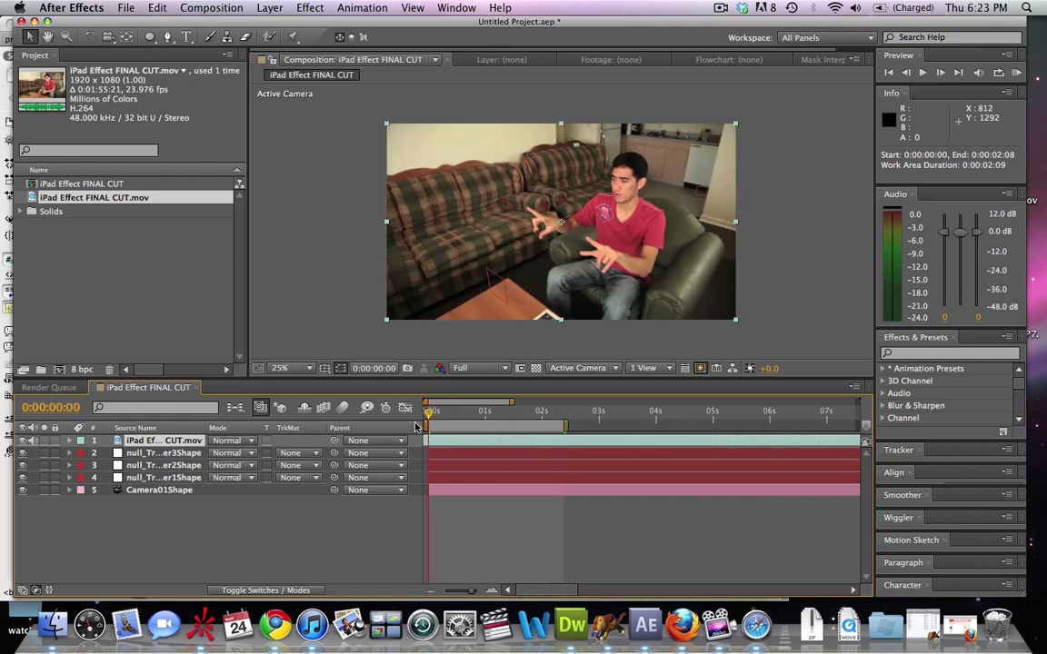
Create a default 1920×1080 Medium Magenta Solid 1 layer via Layer > New > Solid.
left_click(191, 551)
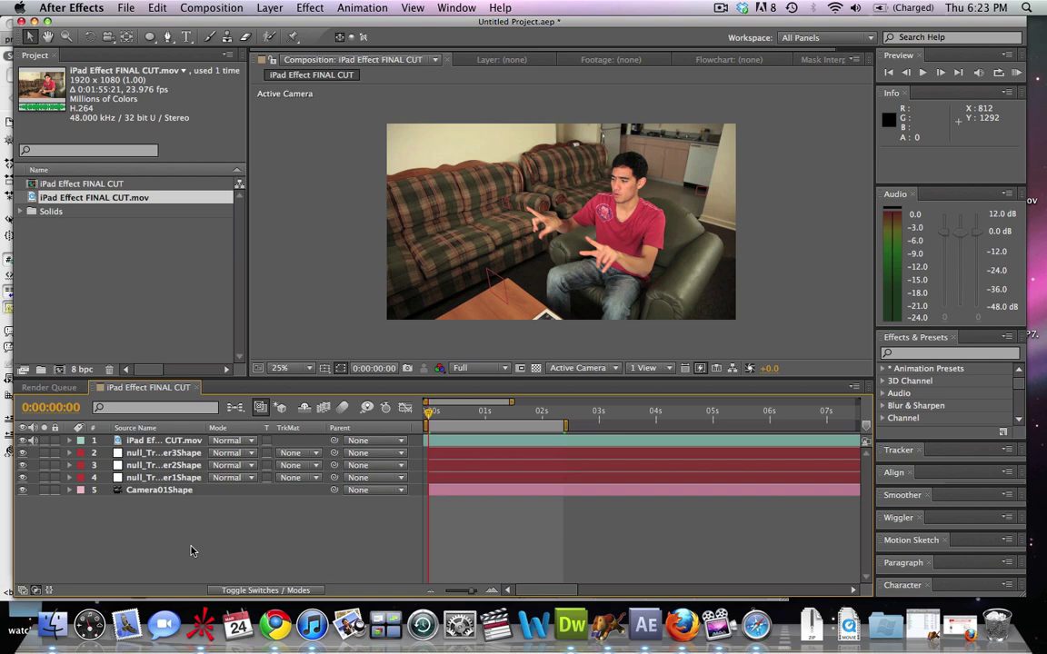
left_click(267, 8)
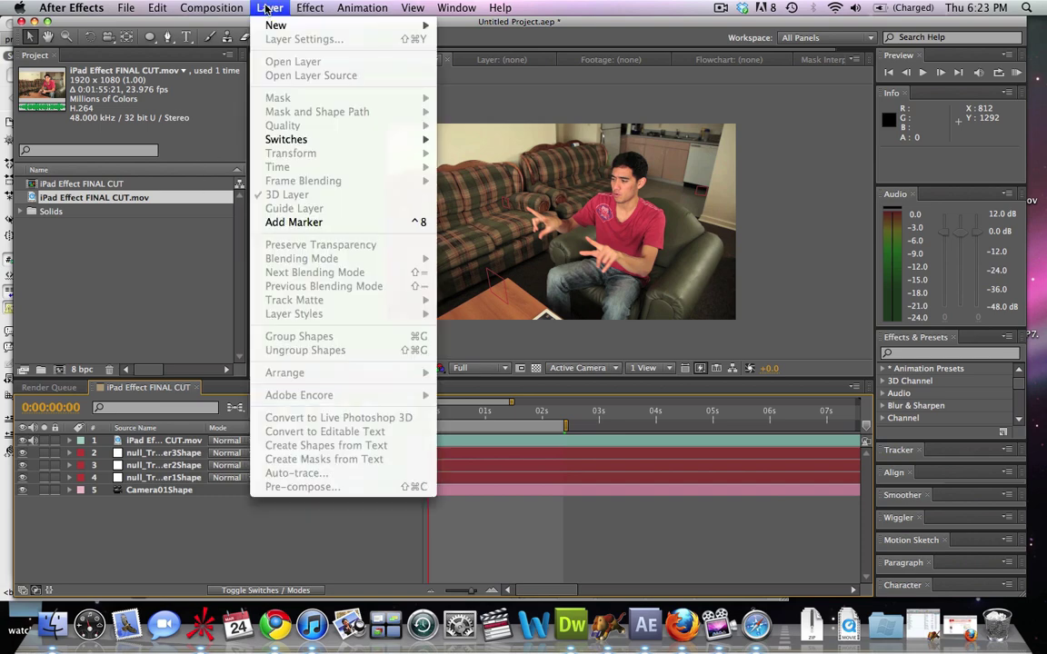
mouse_move(275, 24)
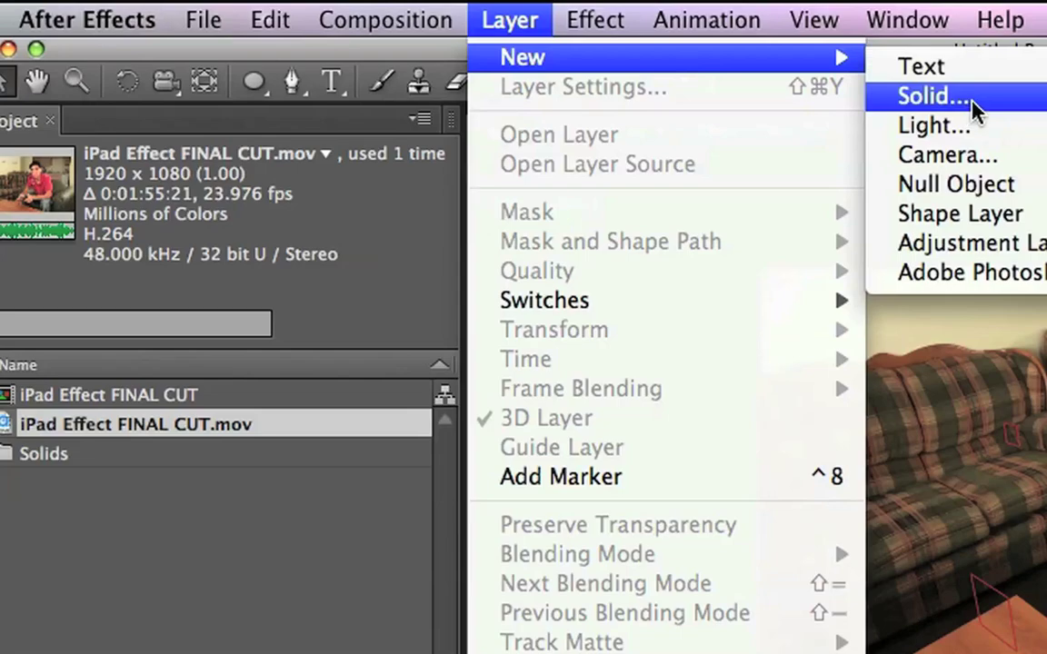
left_click(973, 103)
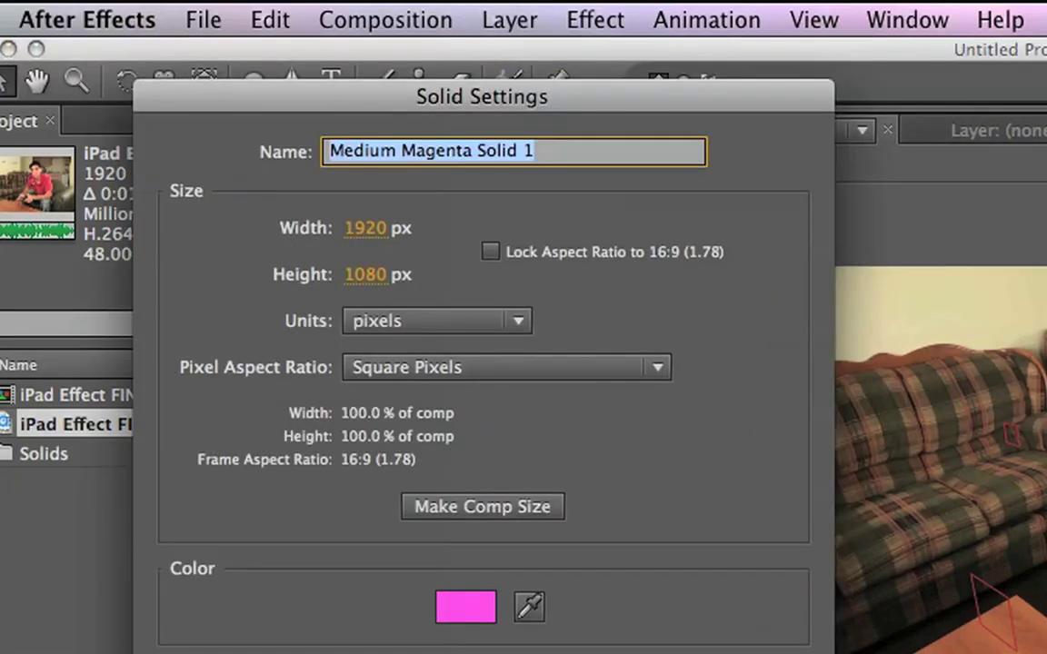
key("Return")
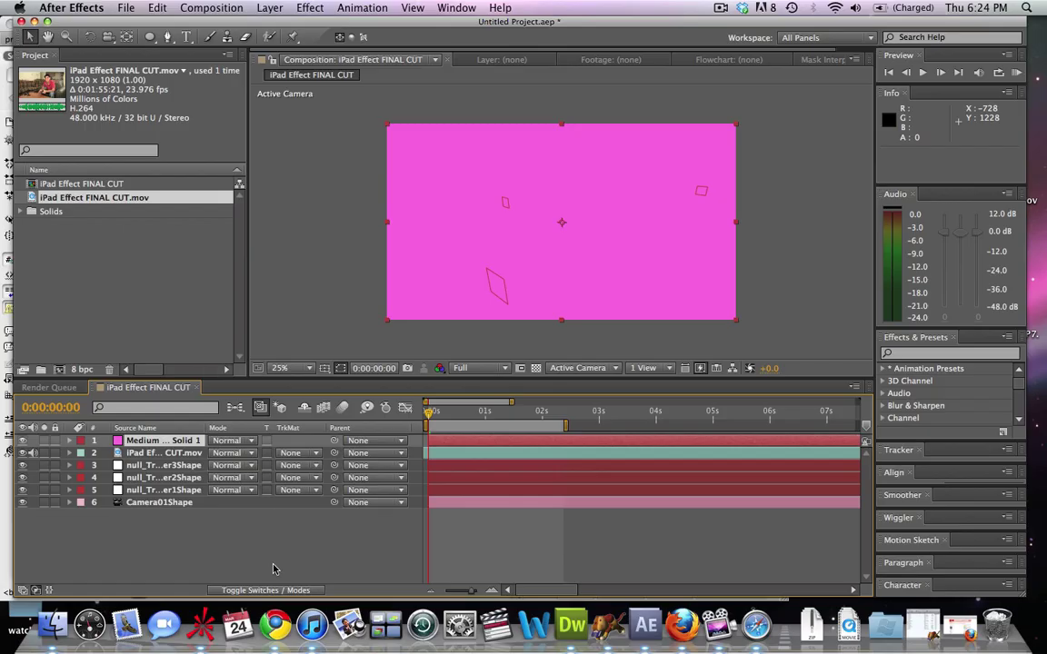
Enable 3D on the magenta solid and push it back in depth.
left_click(273, 591)
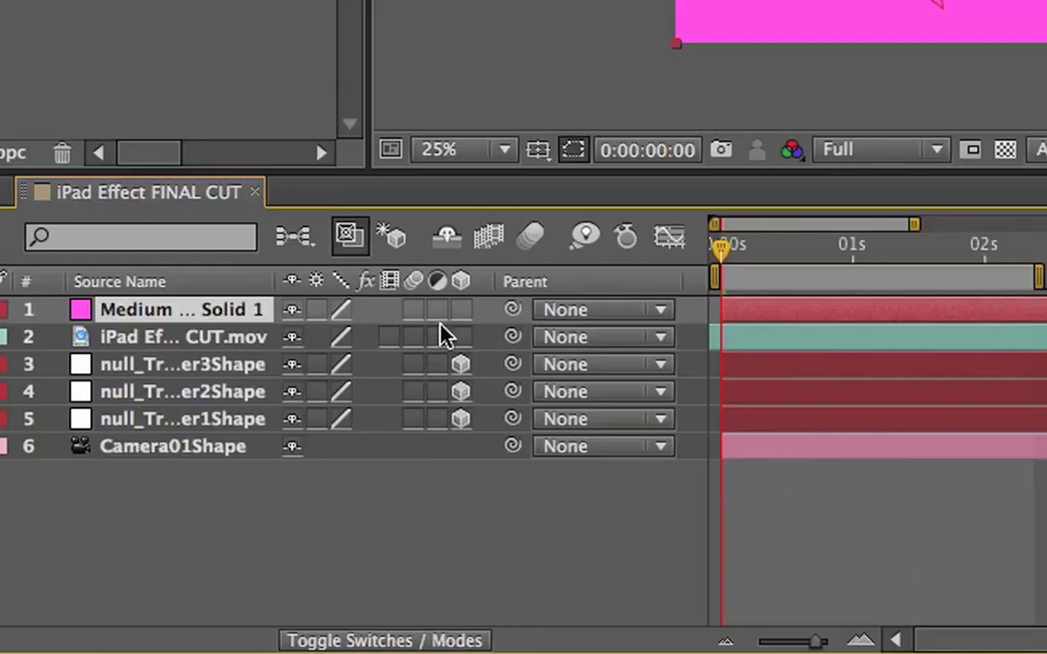
left_click(462, 311)
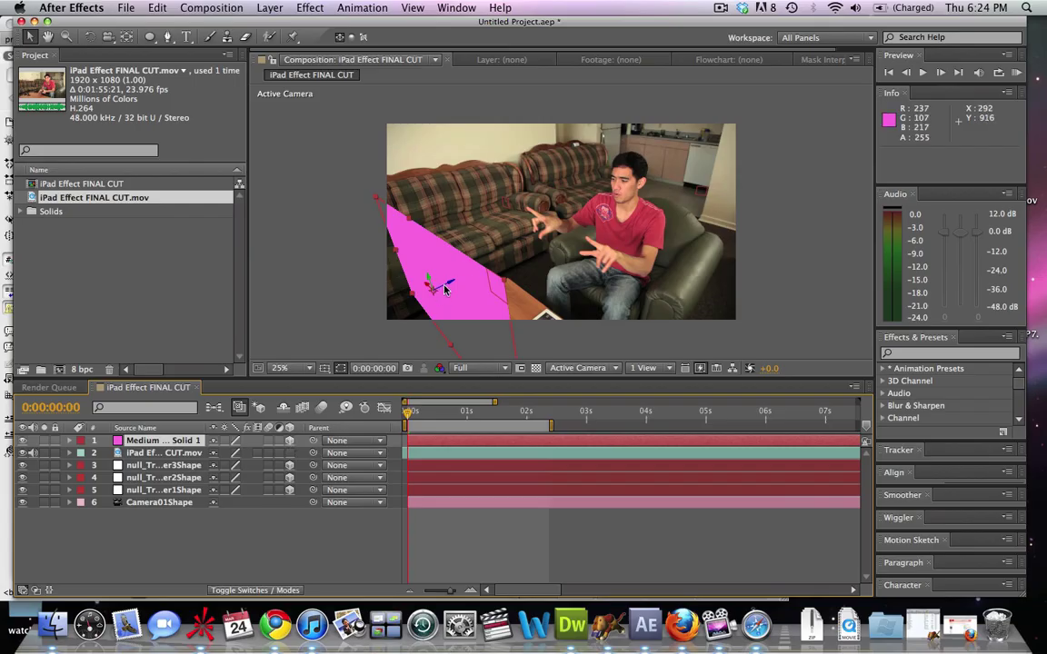
left_click_drag(438, 283, 536, 247)
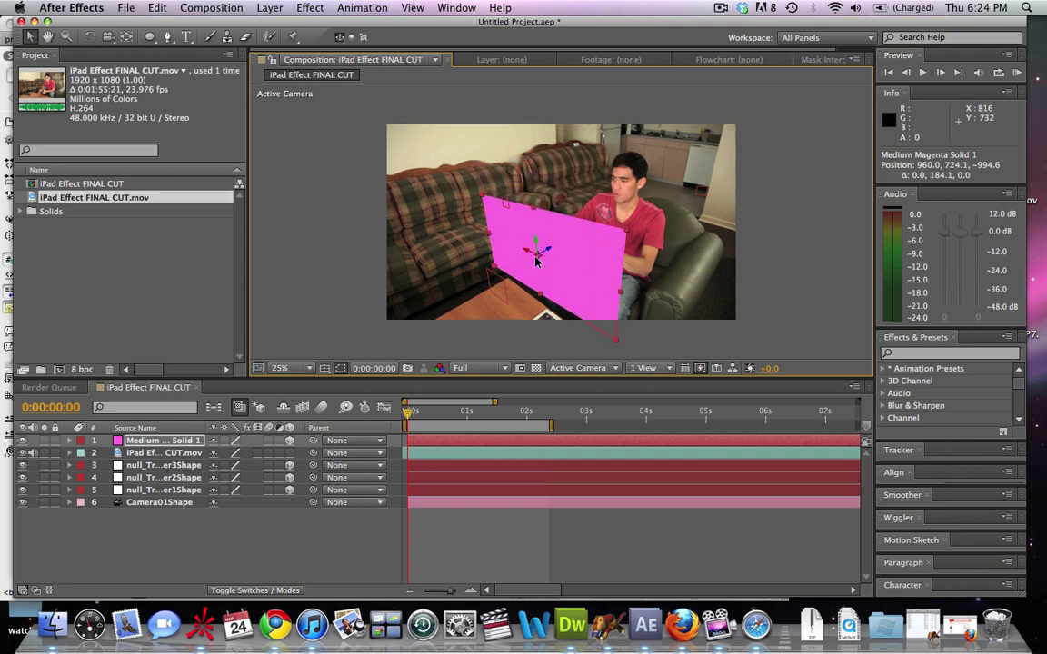
Copy the table tracking null's Position and paste it onto the magenta solid.
left_click(169, 490)
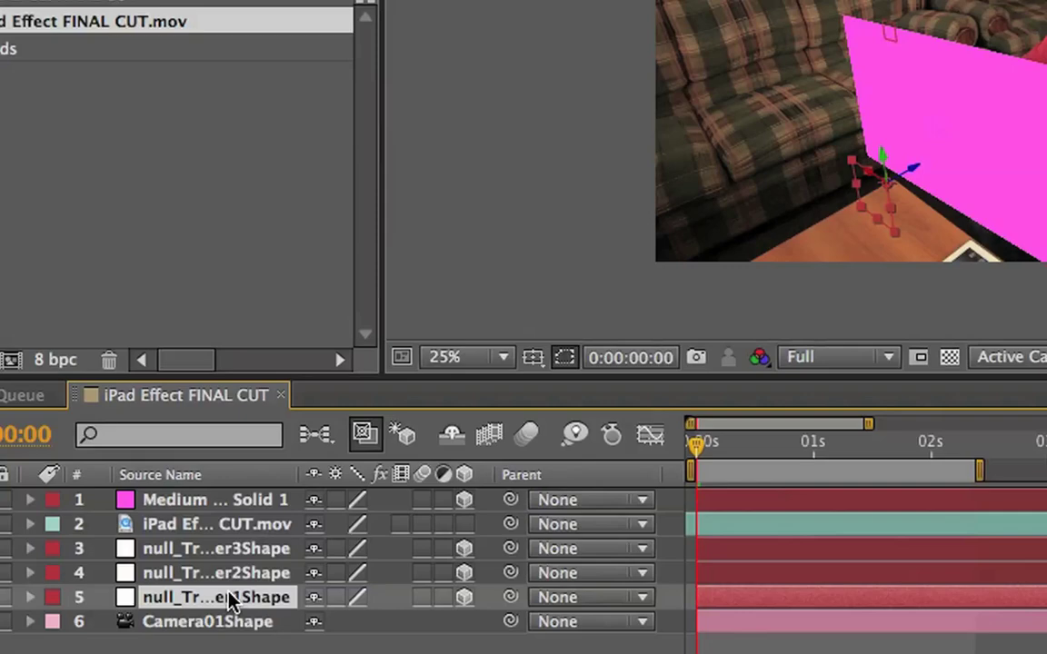
left_click(164, 479)
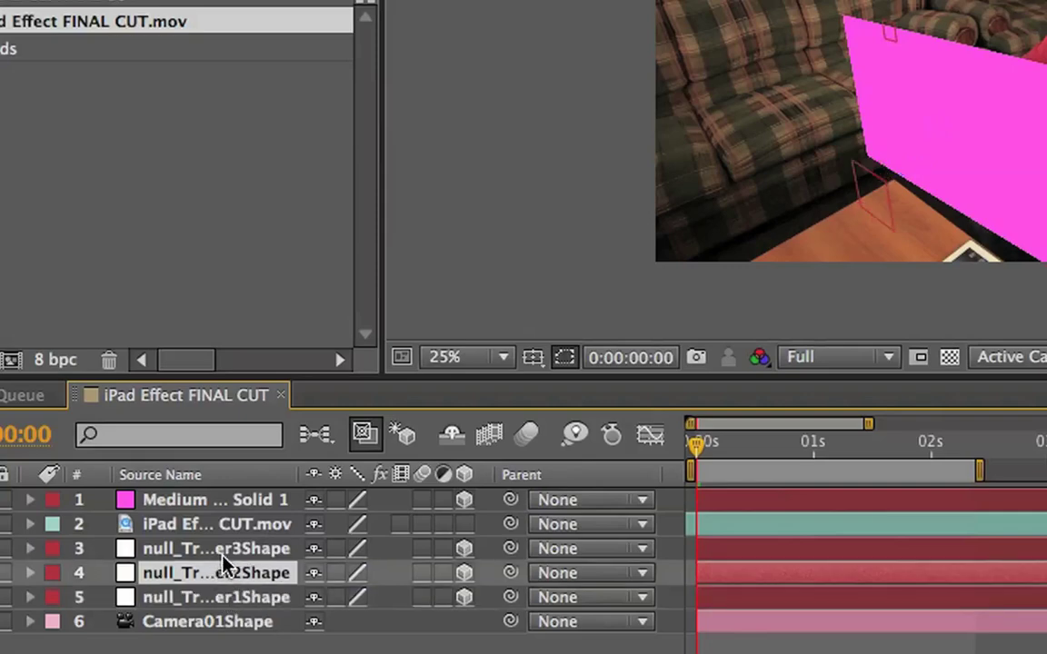
left_click(222, 555)
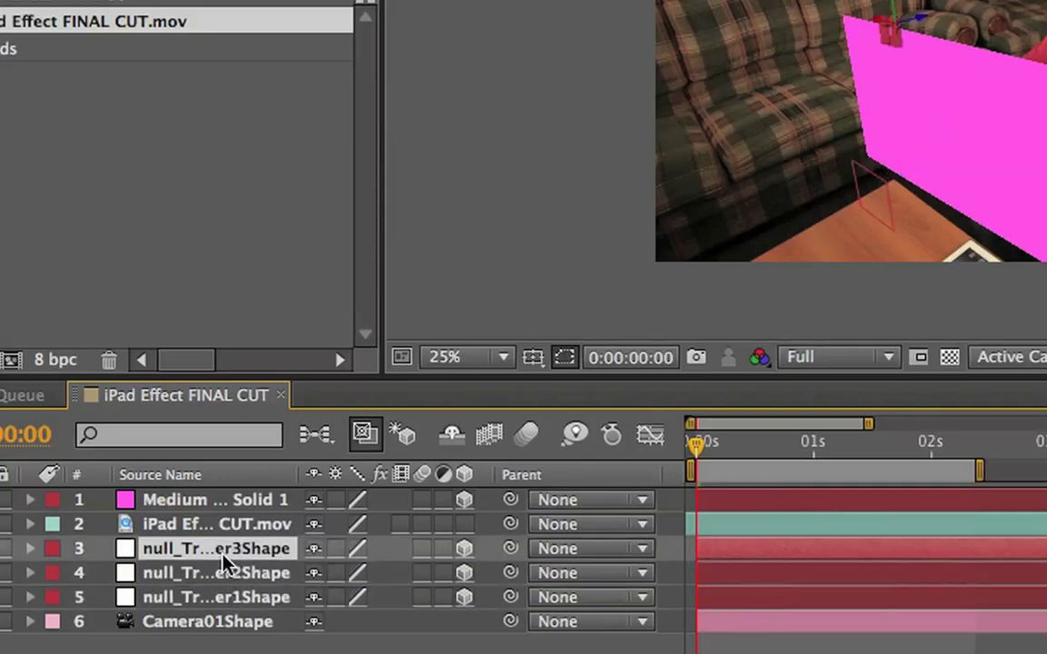
left_click(224, 598)
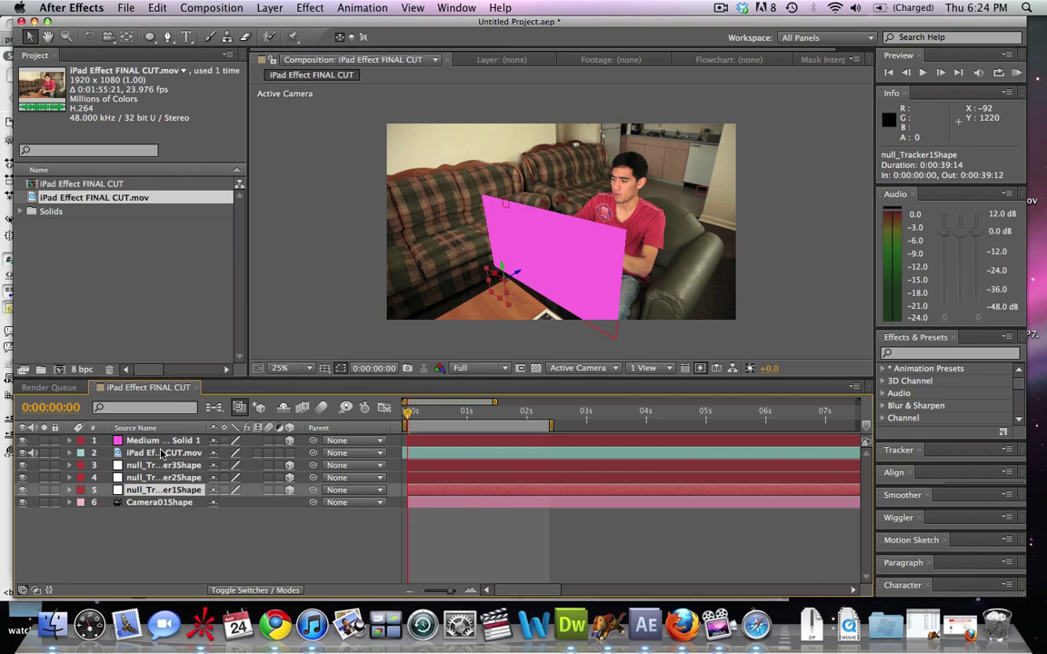
key("p")
left_click(124, 504)
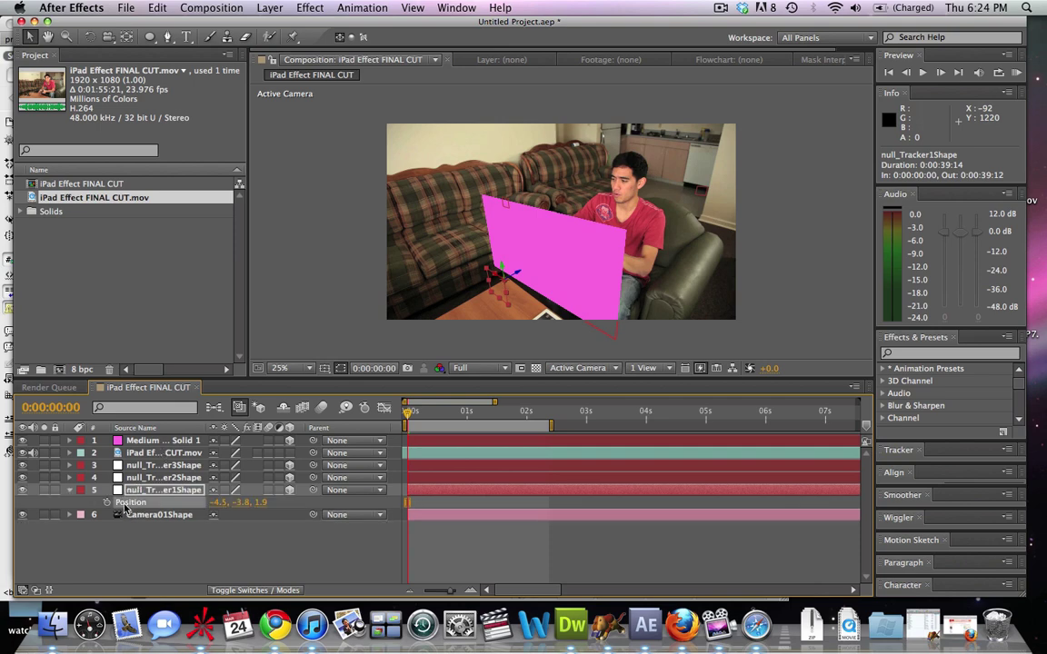
left_click(169, 442)
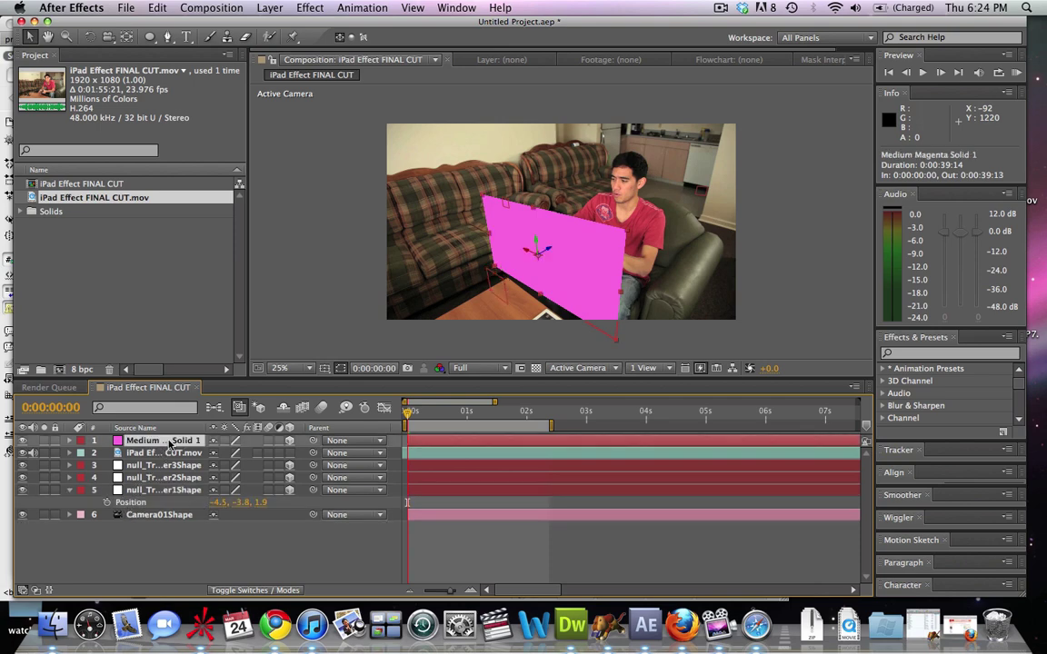
key("super+v")
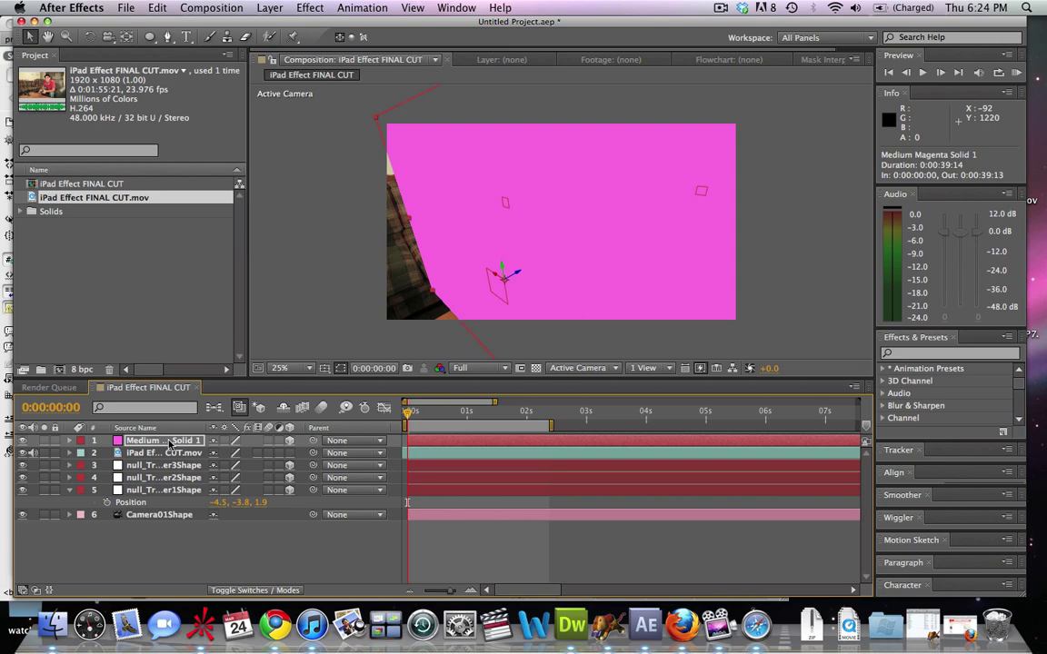
Scale the magenta solid to 21% and raise it above the table in front of the man.
key("s")
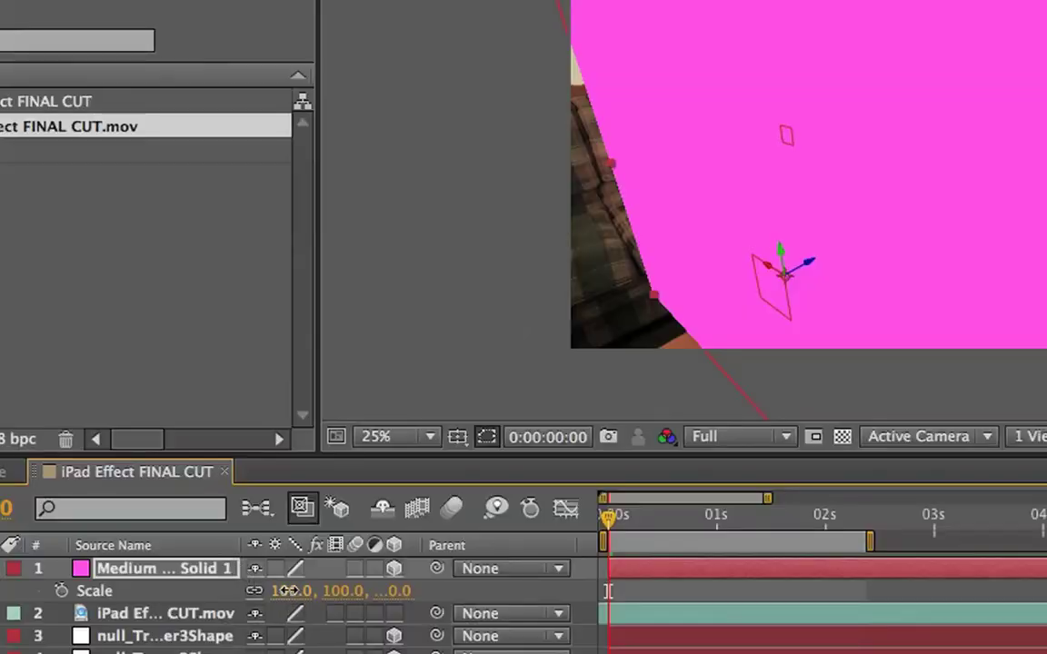
left_click_drag(285, 590, 172, 588)
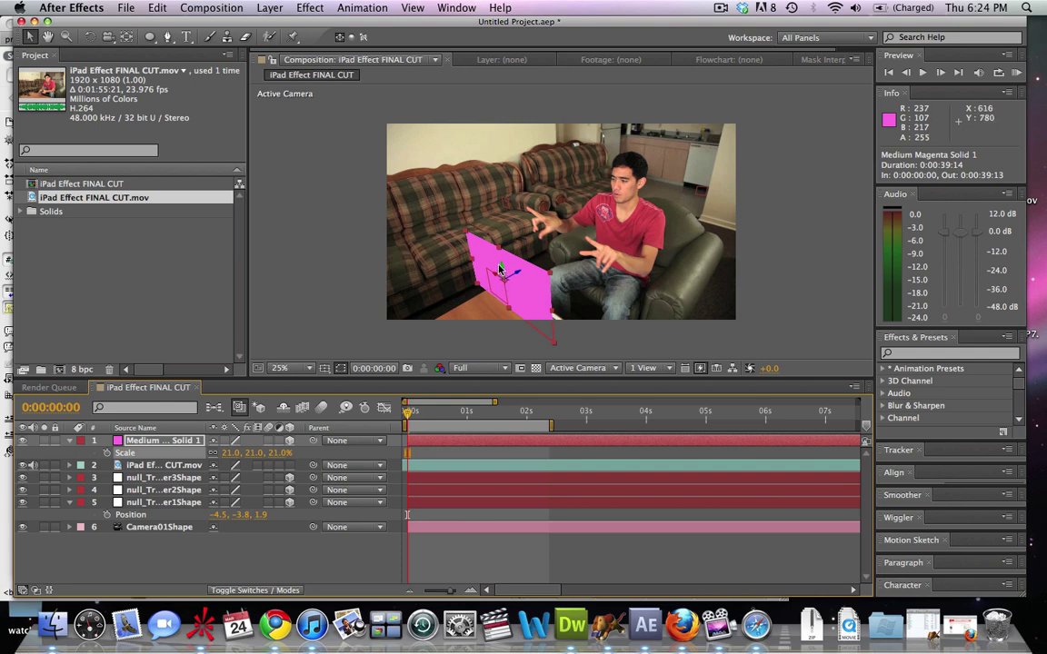
left_click_drag(499, 269, 528, 217)
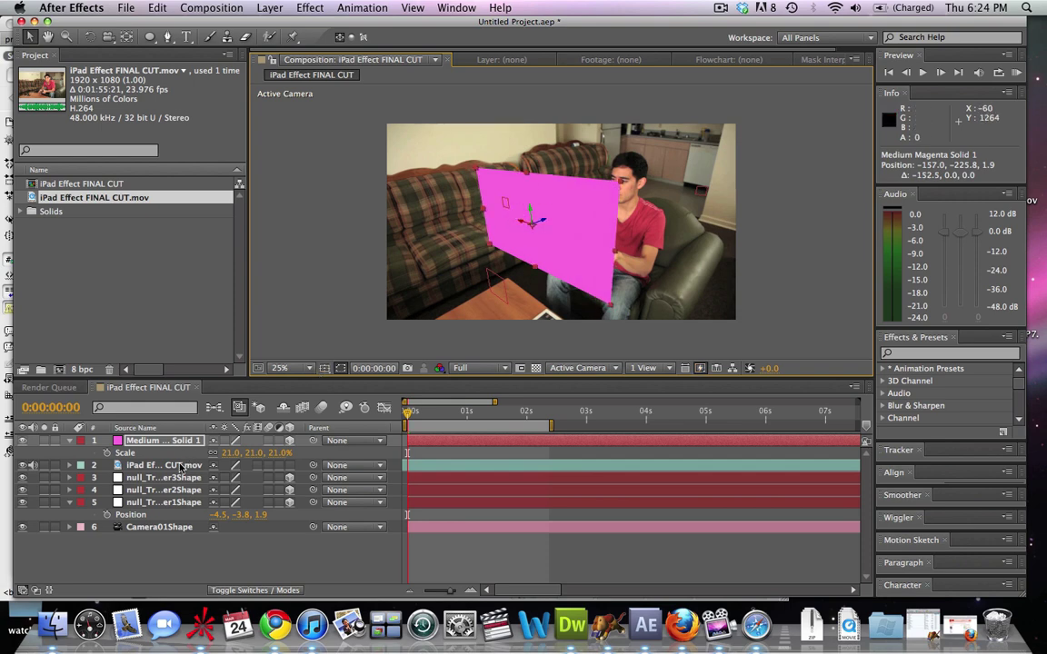
left_click(163, 420)
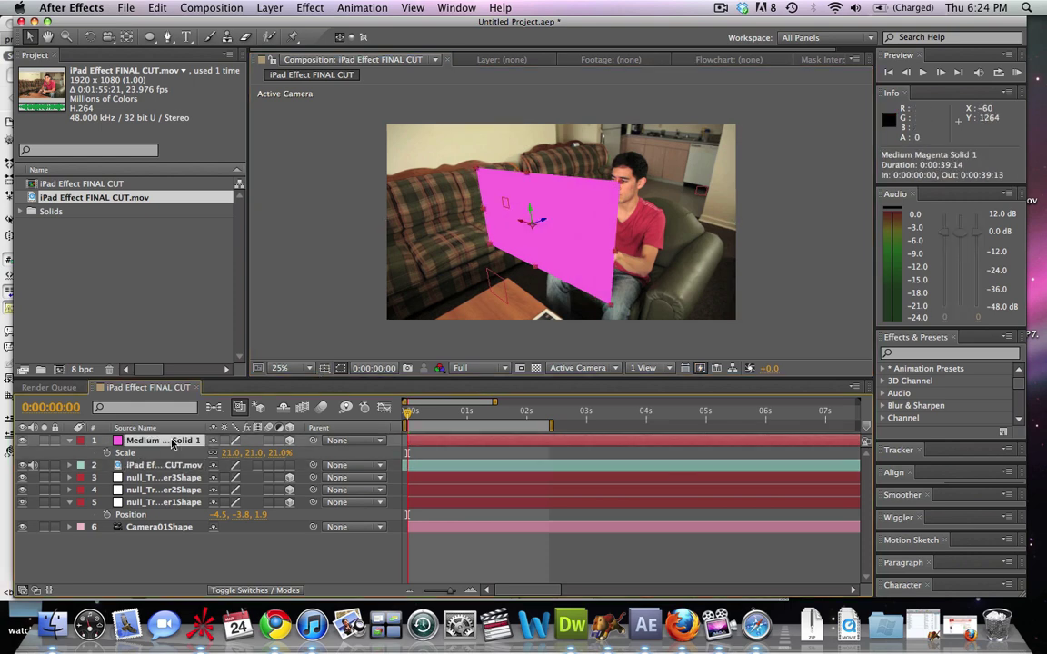
Pre-compose the magenta solid as 'screen', then add the iPad footage above it inside.
key("super+shift+c")
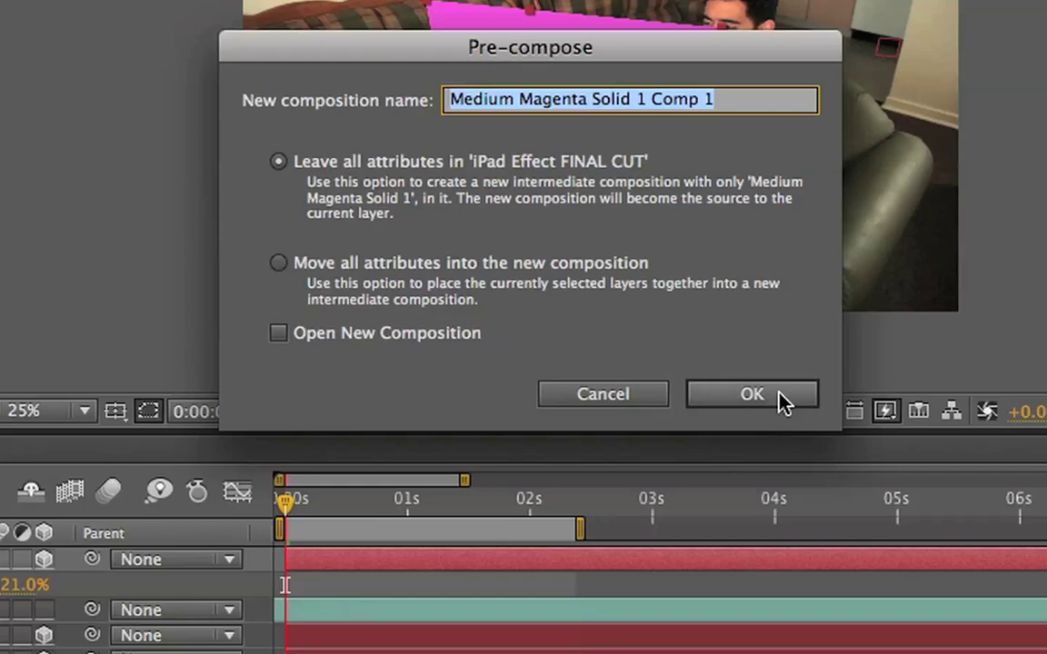
type("scree")
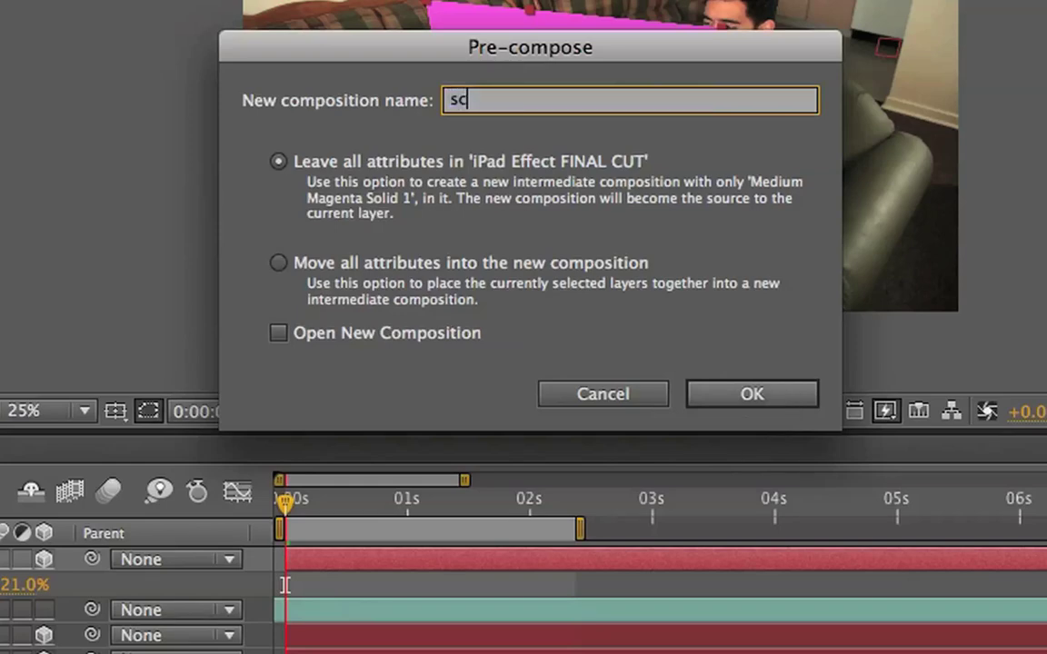
type("n")
key("Return")
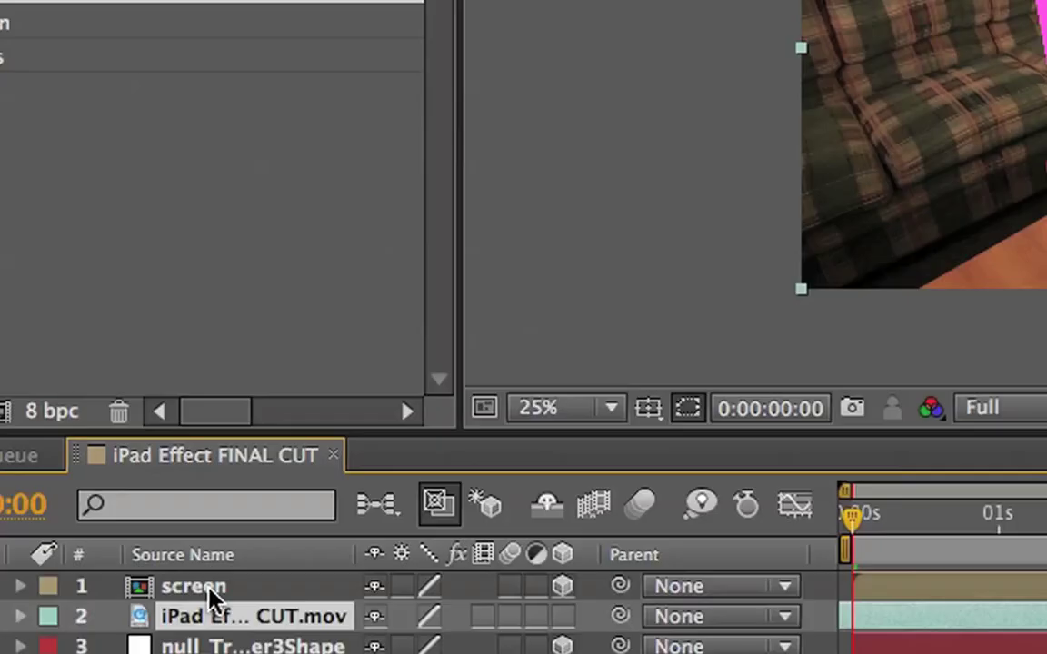
double_click(145, 443)
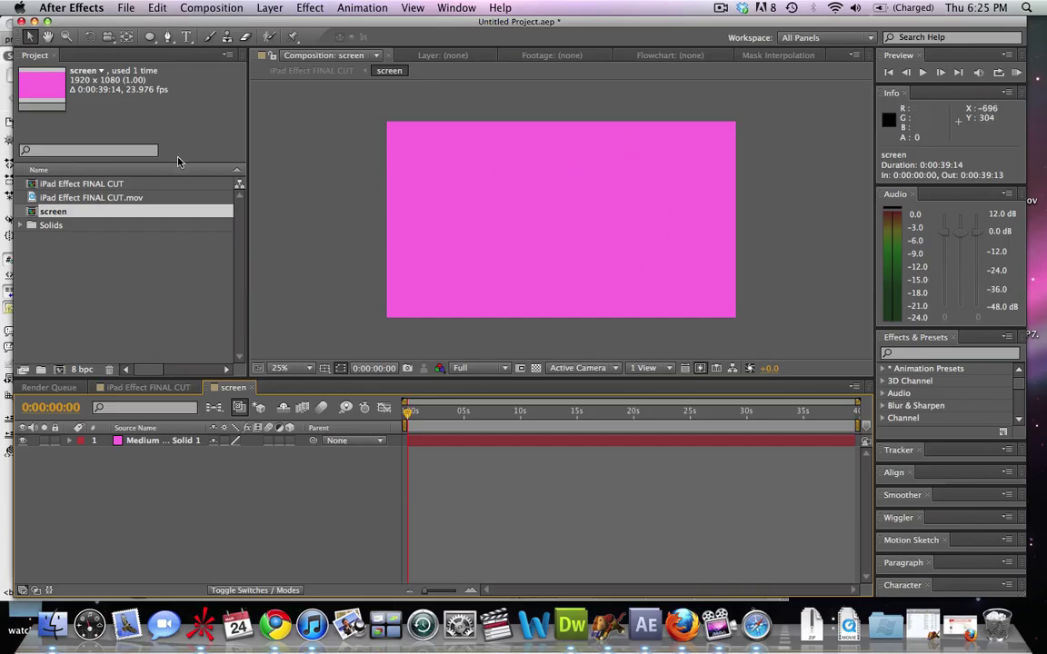
left_click_drag(100, 202, 151, 443)
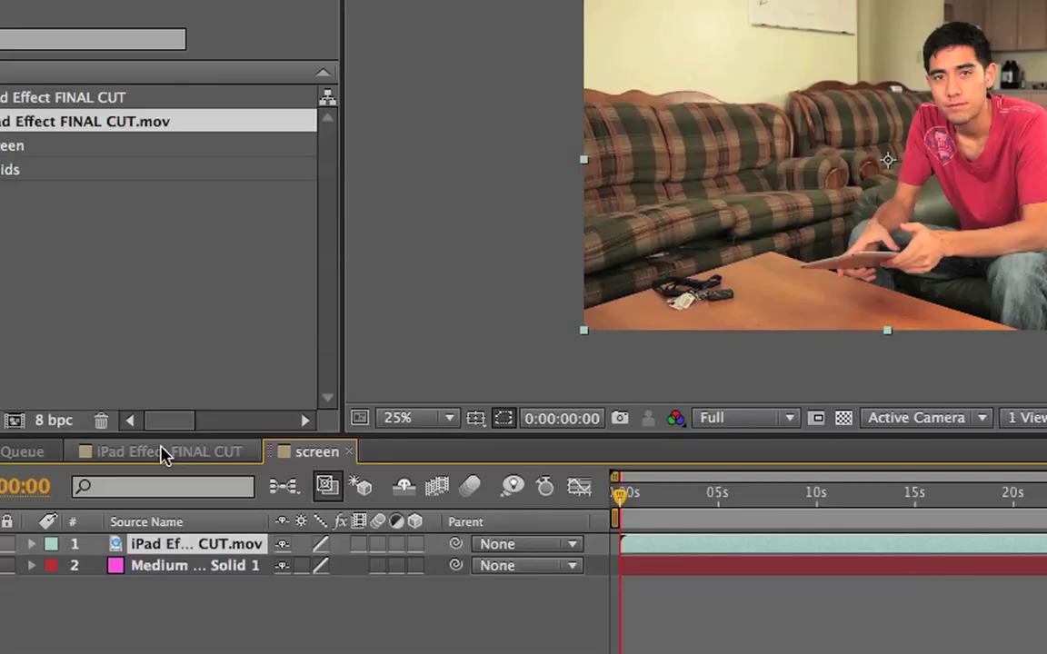
In the main iPad Effect FINAL CUT composition, set the screen layer's blending mode to Add.
left_click(164, 455)
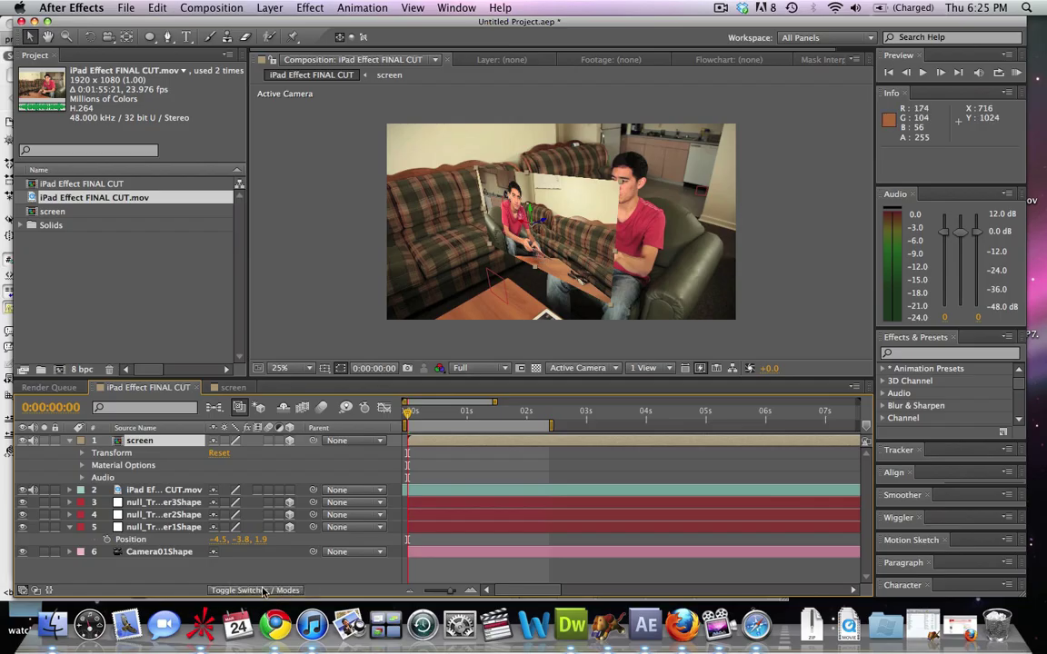
left_click(263, 592)
left_click(247, 442)
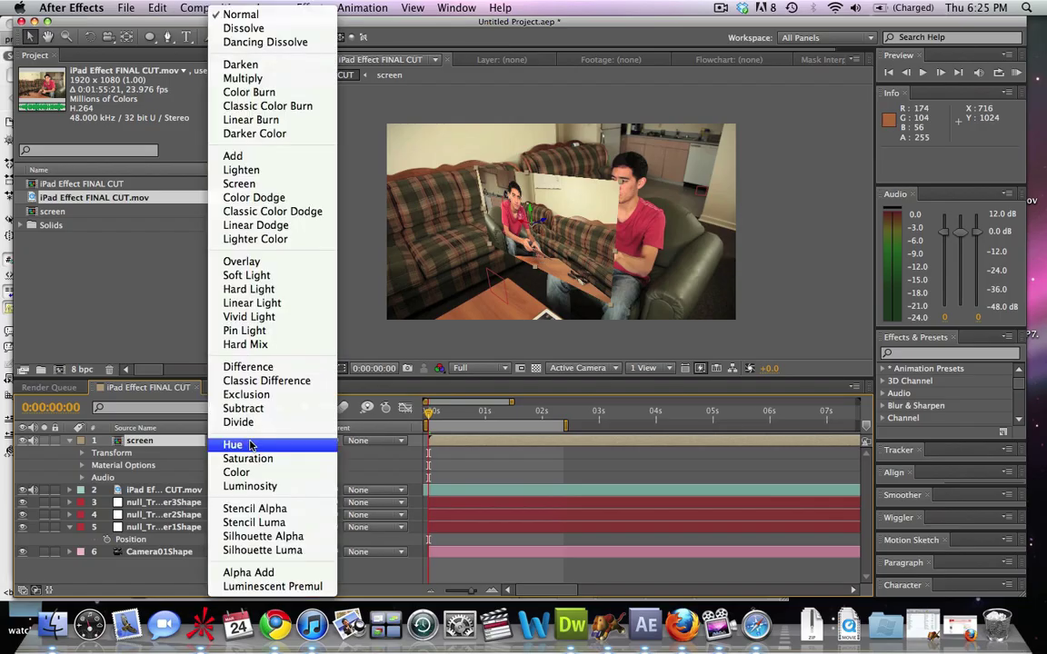
left_click(251, 443)
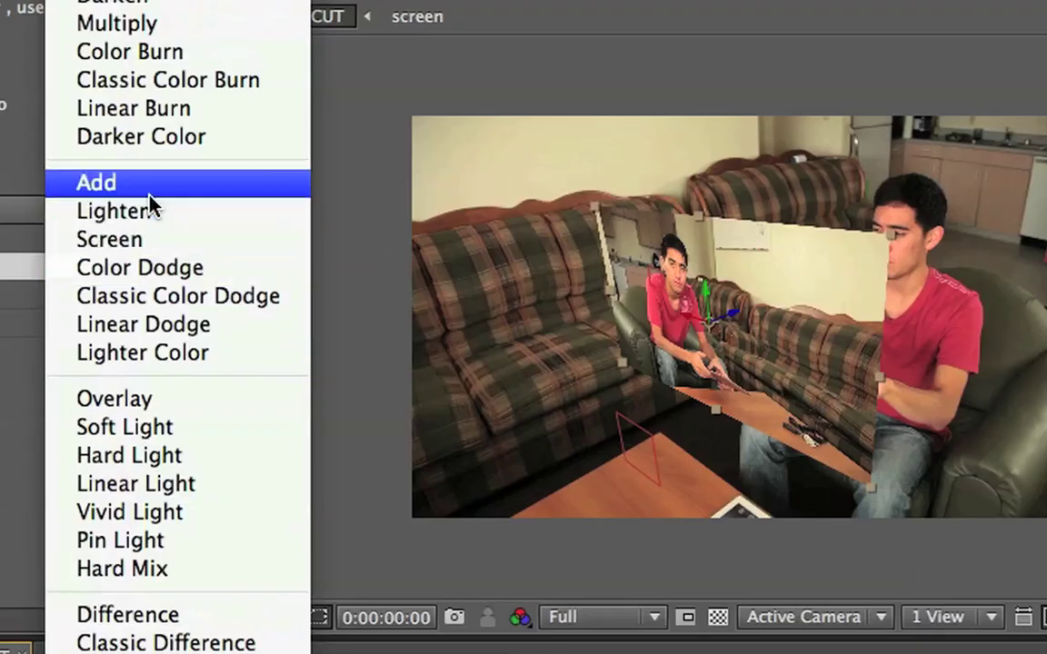
left_click(136, 182)
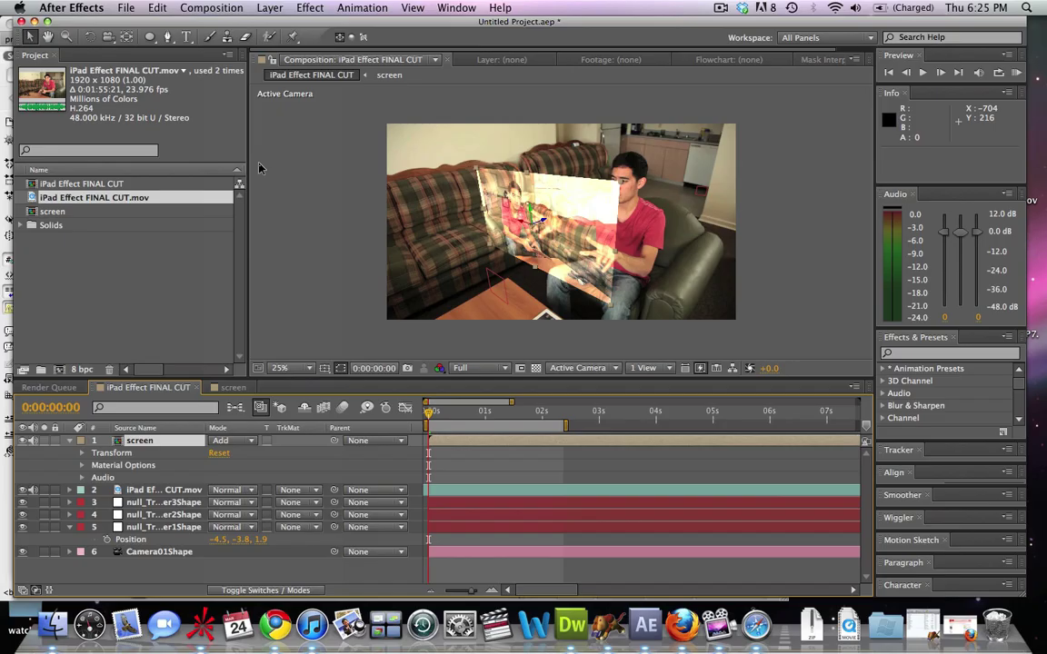
Search Effects & Presets for 'warp' and apply Bad TV 1 - warp to the screen layer.
left_click(902, 356)
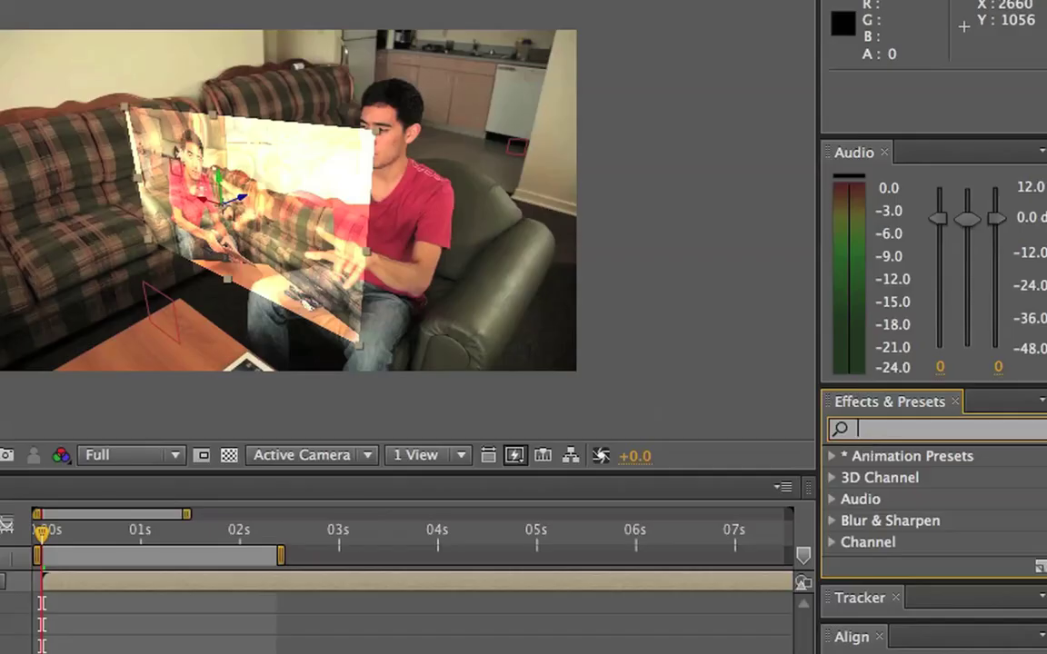
type("war")
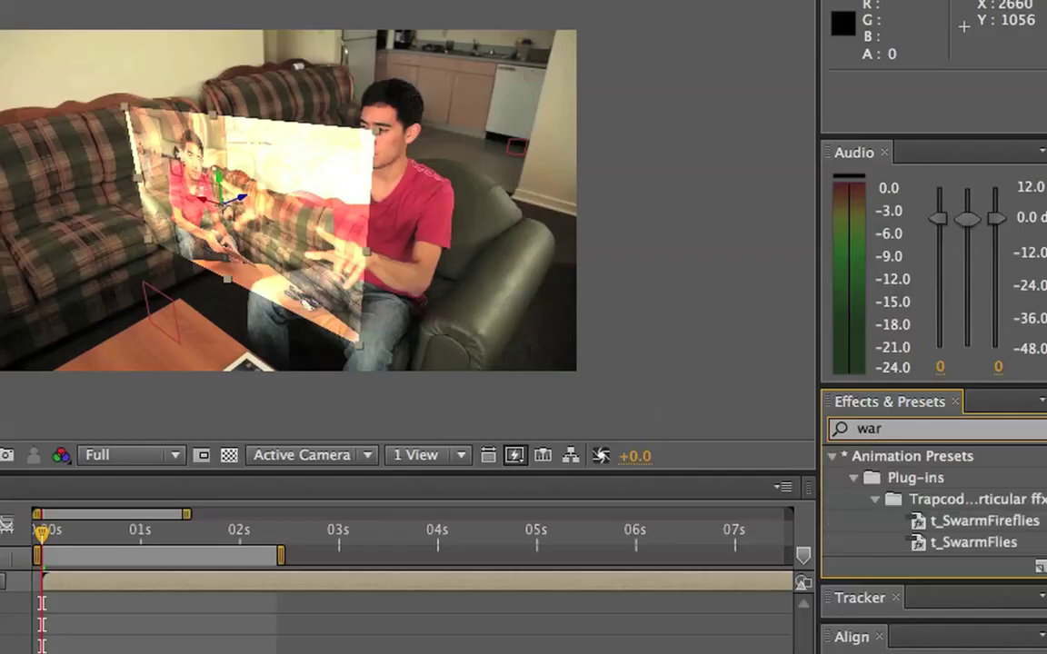
type("p")
scroll(936, 459, "down", 3)
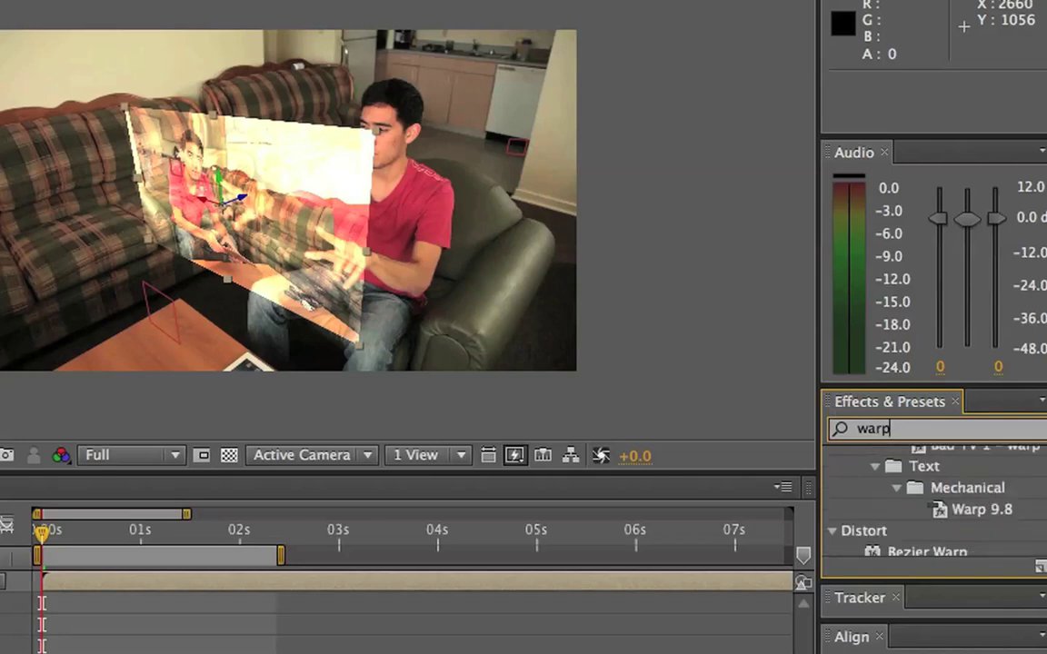
scroll(936, 500, "up", 1)
scroll(1027, 507, "up", 2)
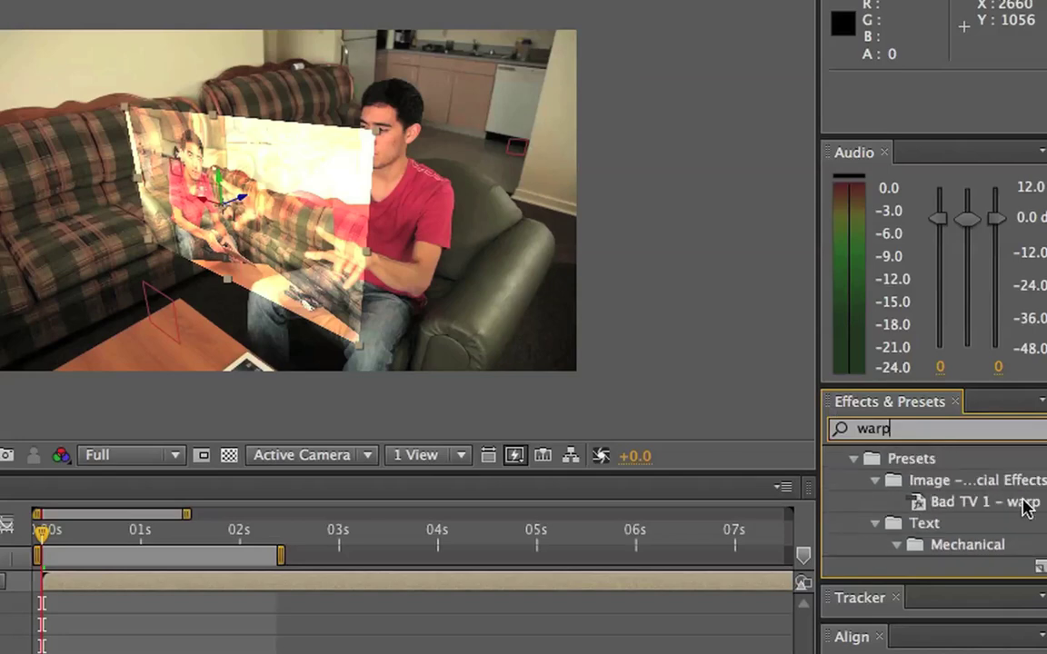
left_click_drag(1027, 507, 250, 204)
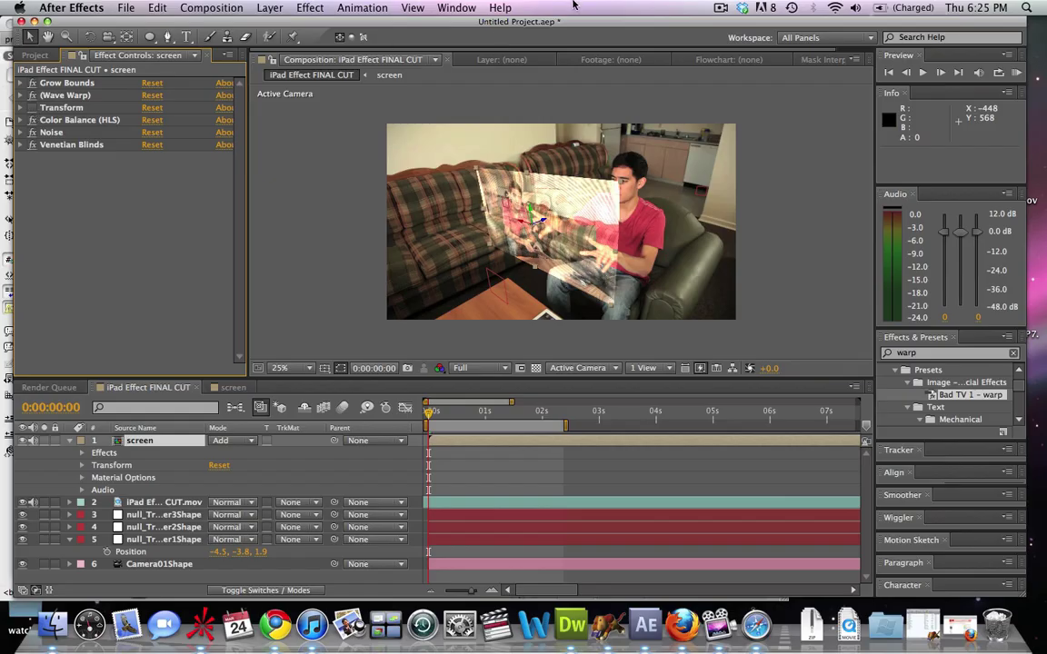
Play a RAM preview of the warped hologram, then stop it.
left_click(1020, 73)
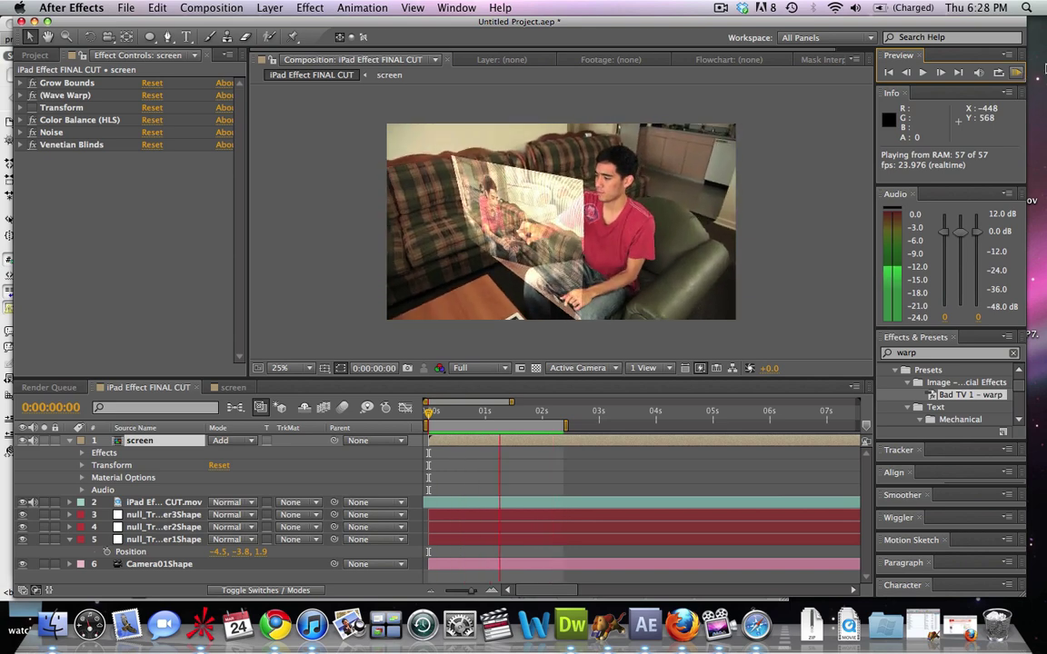
key("XF86AudioRaiseVolume")
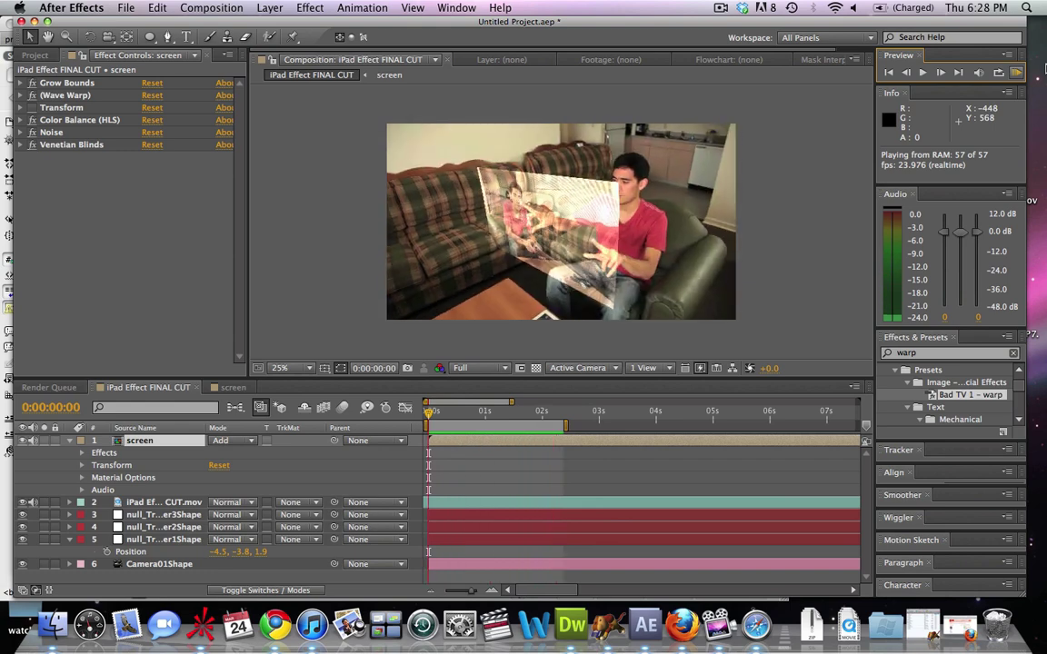
left_click(1045, 68)
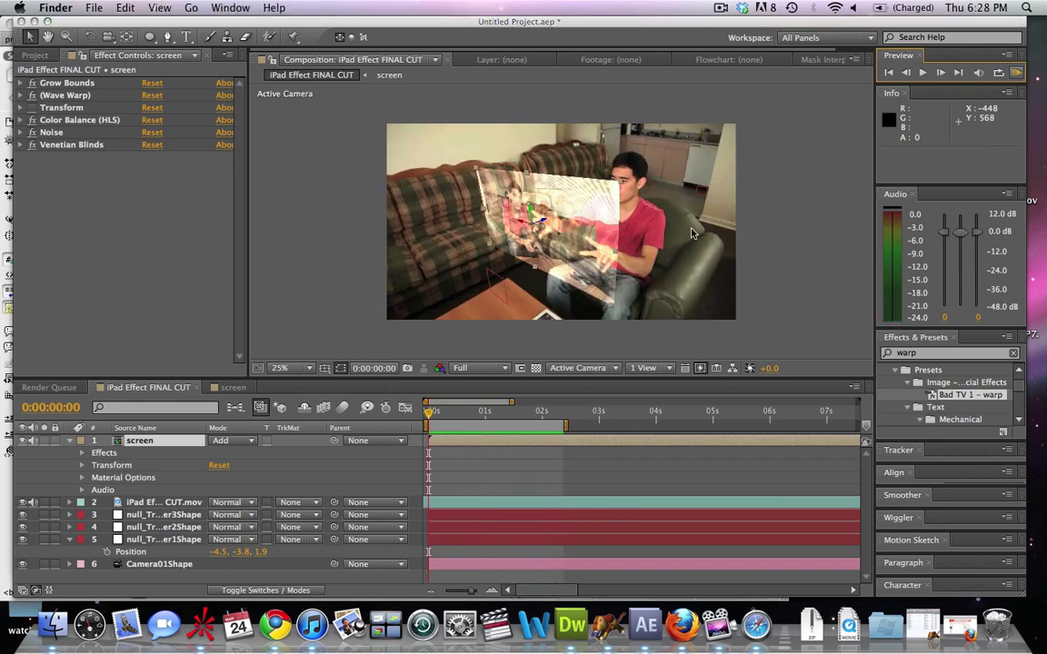
left_click(430, 414)
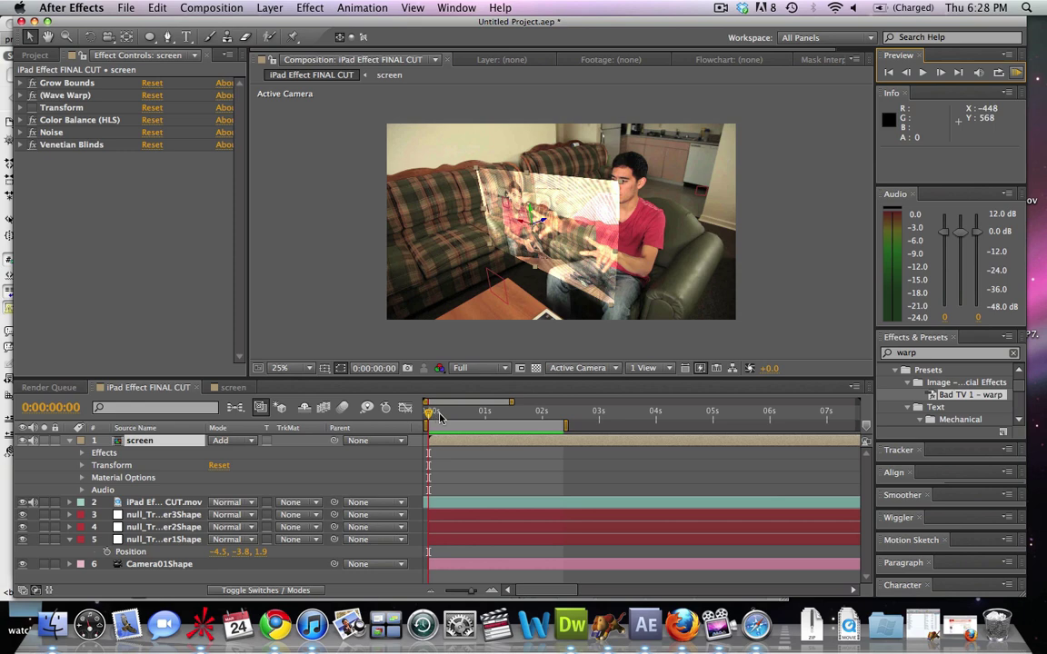
Scrub back through the footage, collapse the screen layer's properties and deselect all layers.
mouse_move(430, 415)
left_mouse_down()
mouse_move(542, 428)
mouse_move(427, 418)
left_mouse_up()
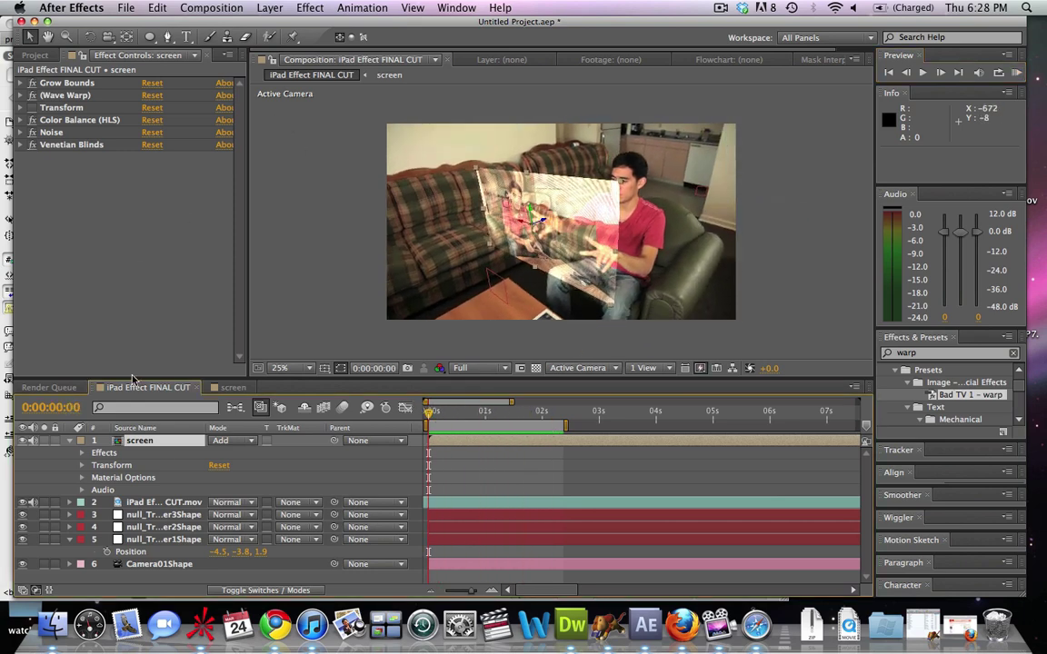
left_click(69, 440)
left_click(113, 546)
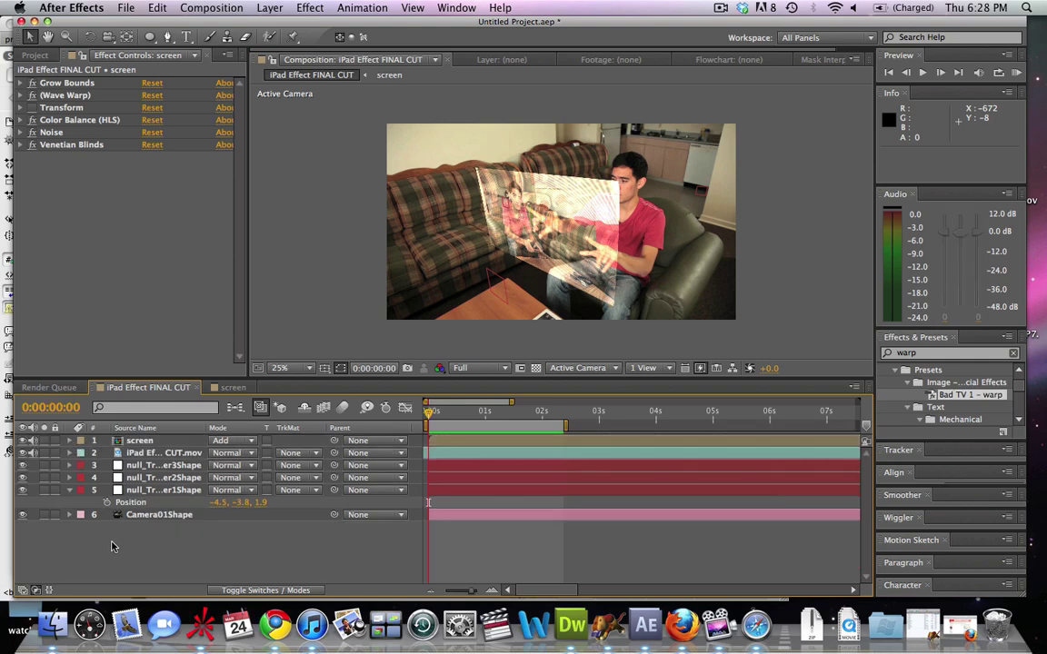
Create a new 1920 × 1080 solid in a royal blue colour.
key("super+y")
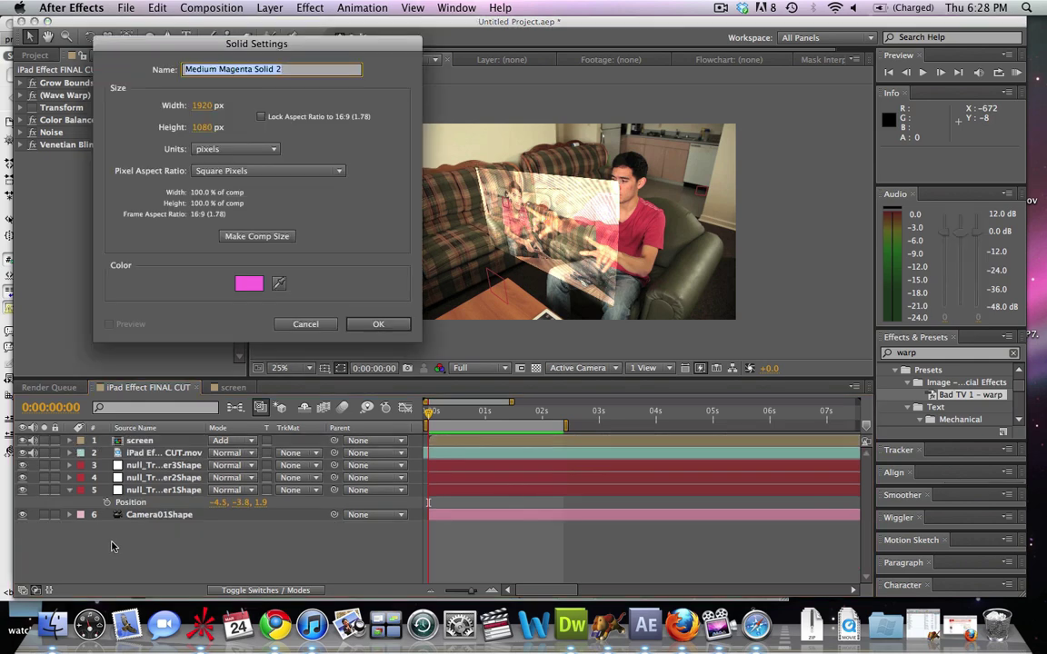
left_click(249, 285)
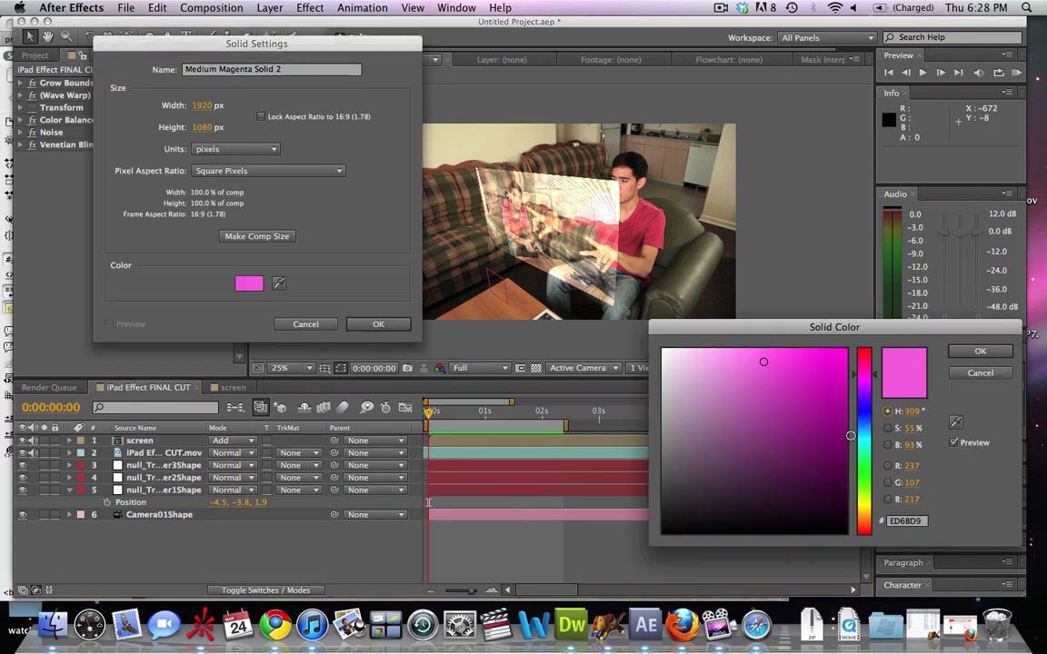
left_click(866, 420)
left_click_drag(822, 436, 773, 353)
key("Return")
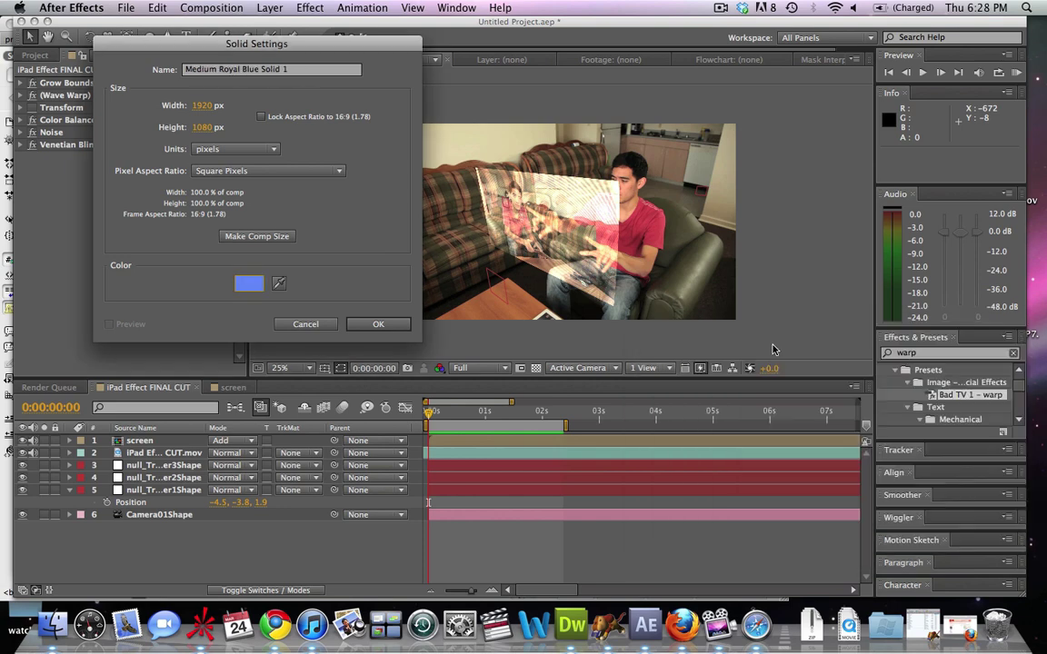
key("Return")
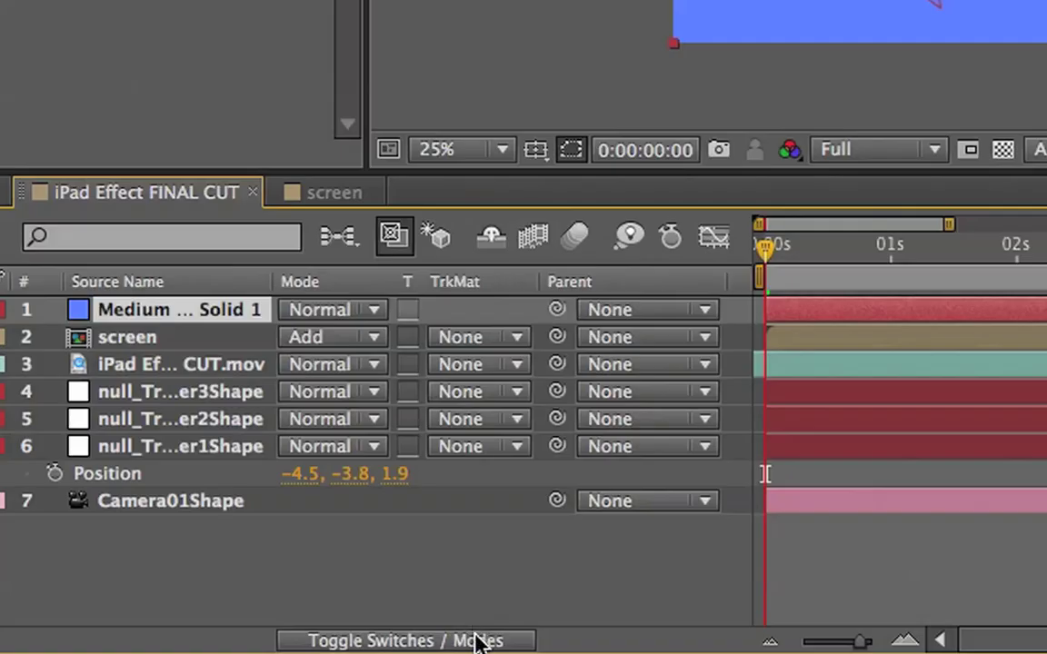
Make the blue solid a 3D layer and paste the tracked null's Position onto it.
left_click(300, 590)
left_click(460, 310)
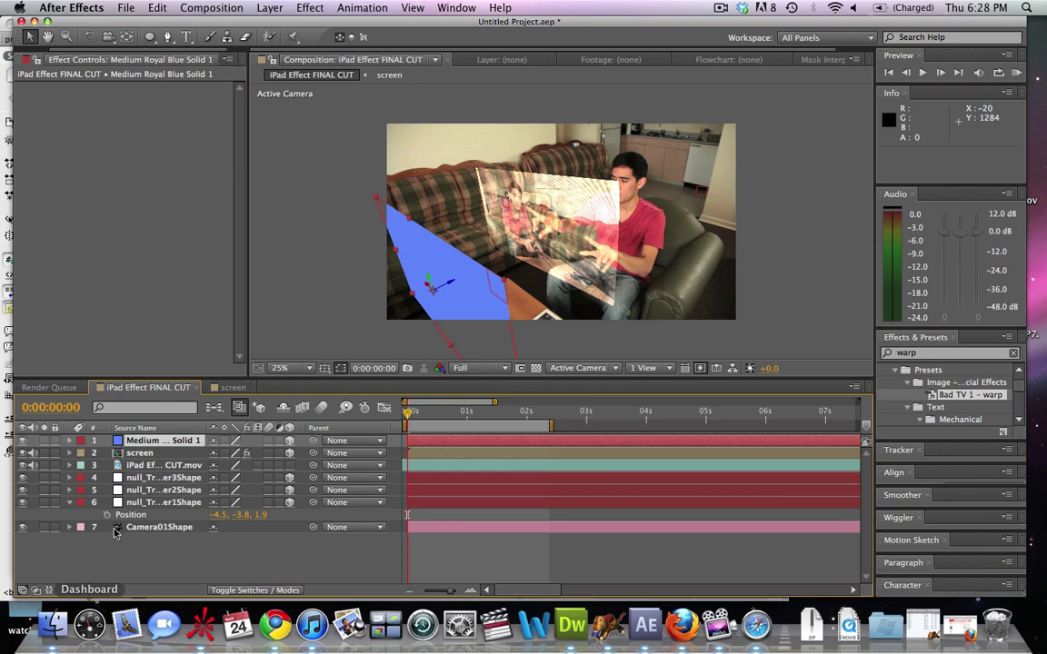
left_click(129, 515)
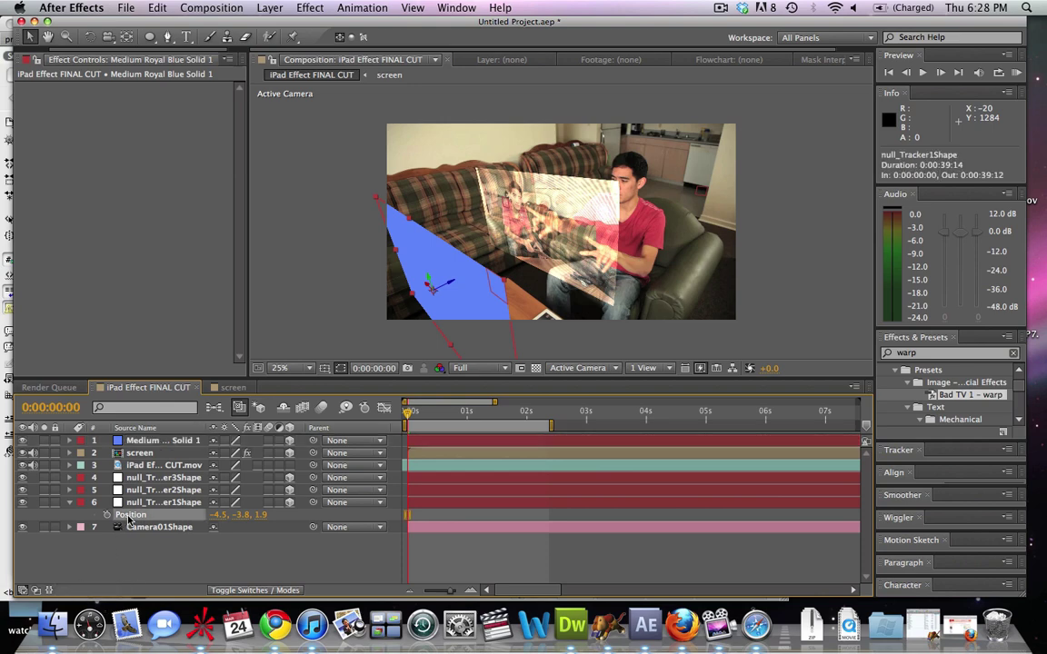
left_click(163, 440)
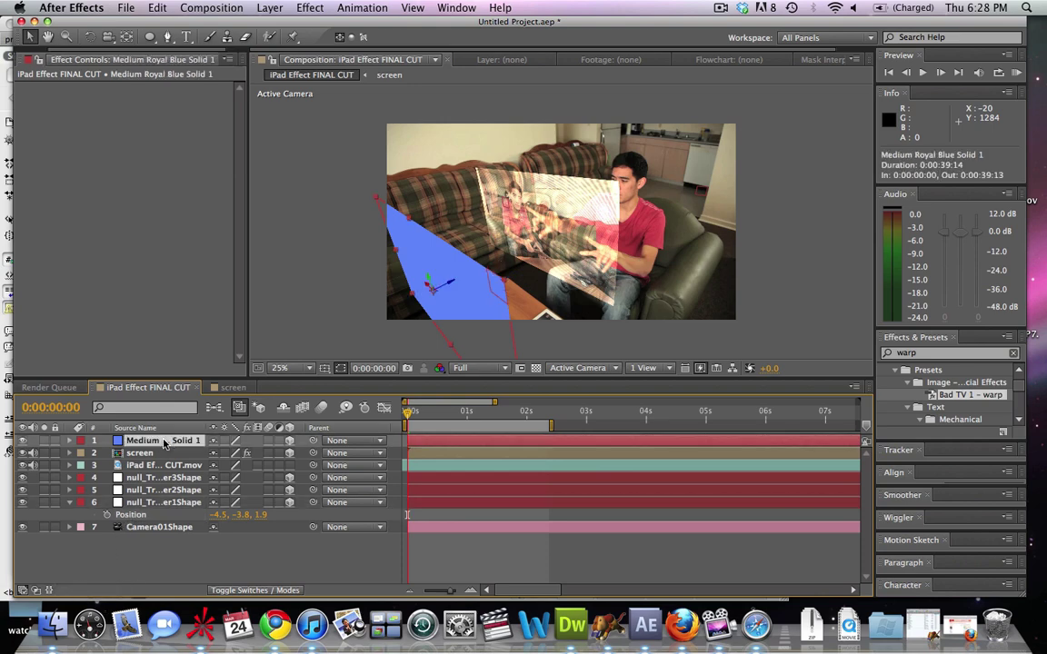
key("super+v")
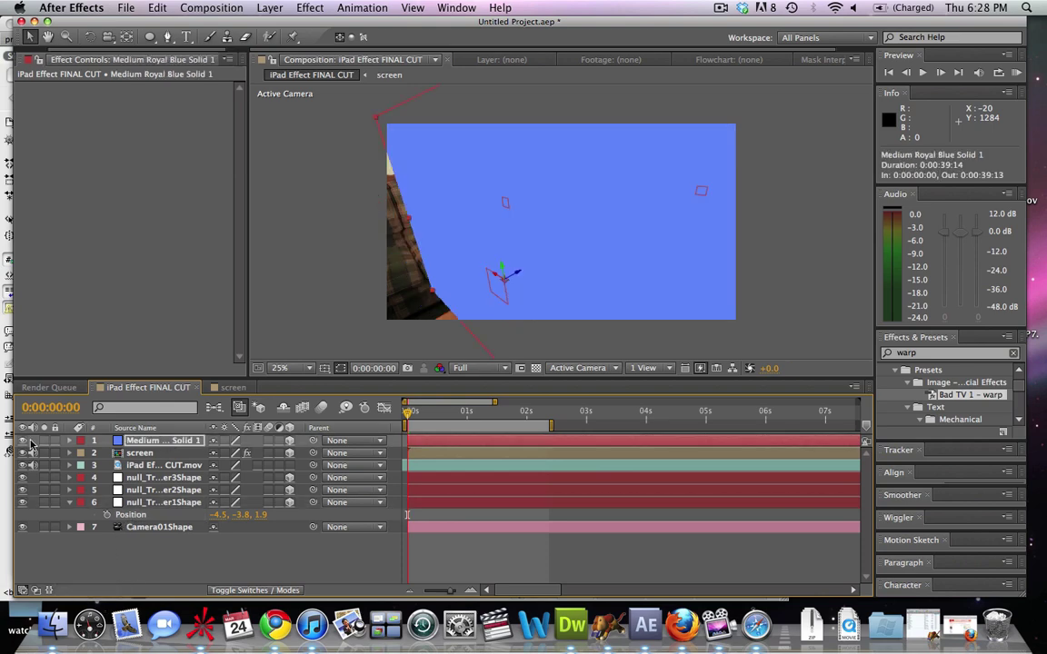
key("s")
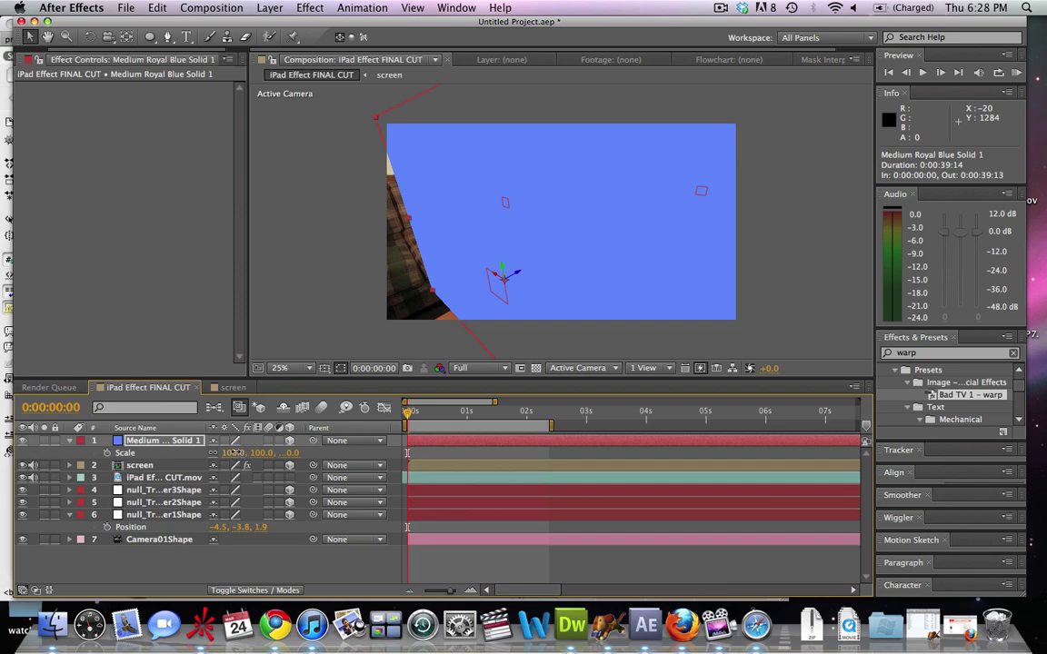
Shrink the blue solid's Scale down to 22%.
key("super+v")
left_click_drag(216, 453, 181, 454)
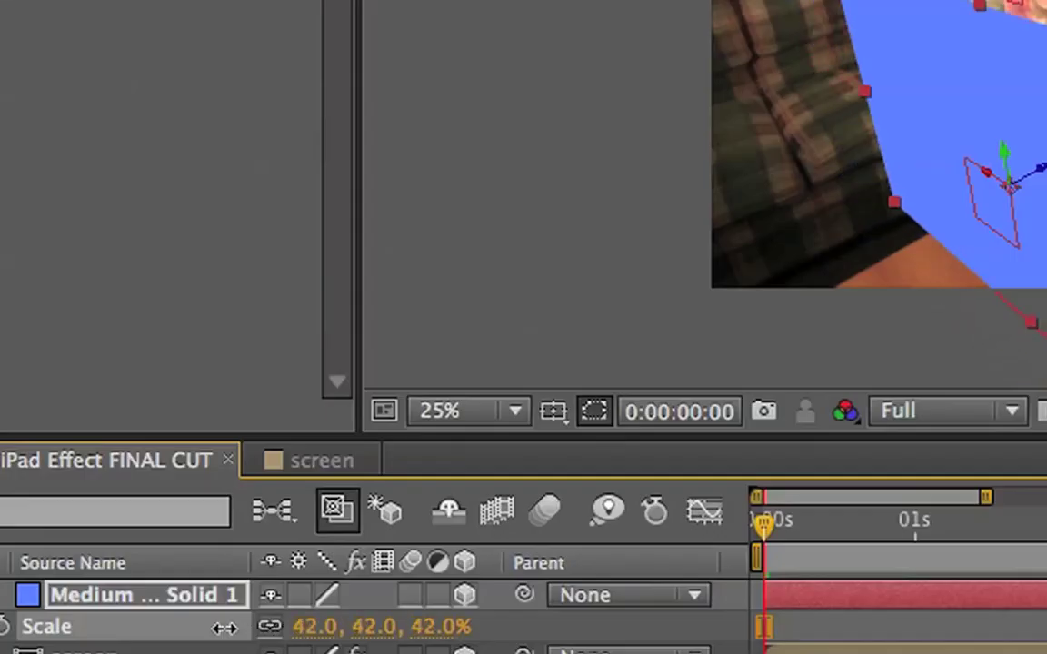
left_click_drag(195, 627, 187, 627)
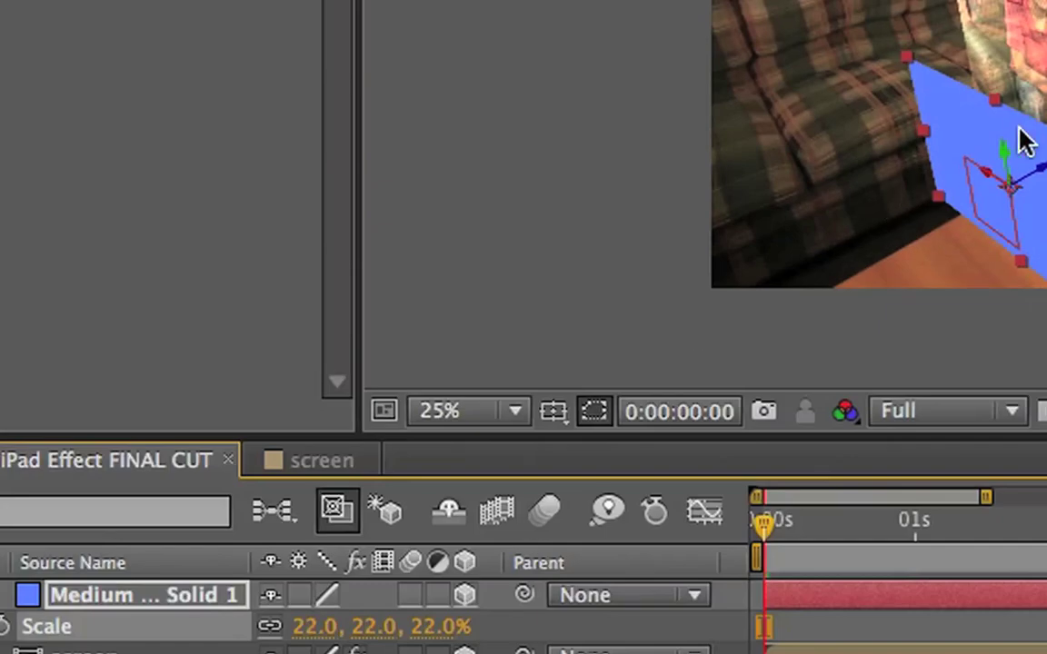
Raise the blue solid, tilt its top upward, and move it beside the hologram.
left_click_drag(1009, 154, 1026, 109)
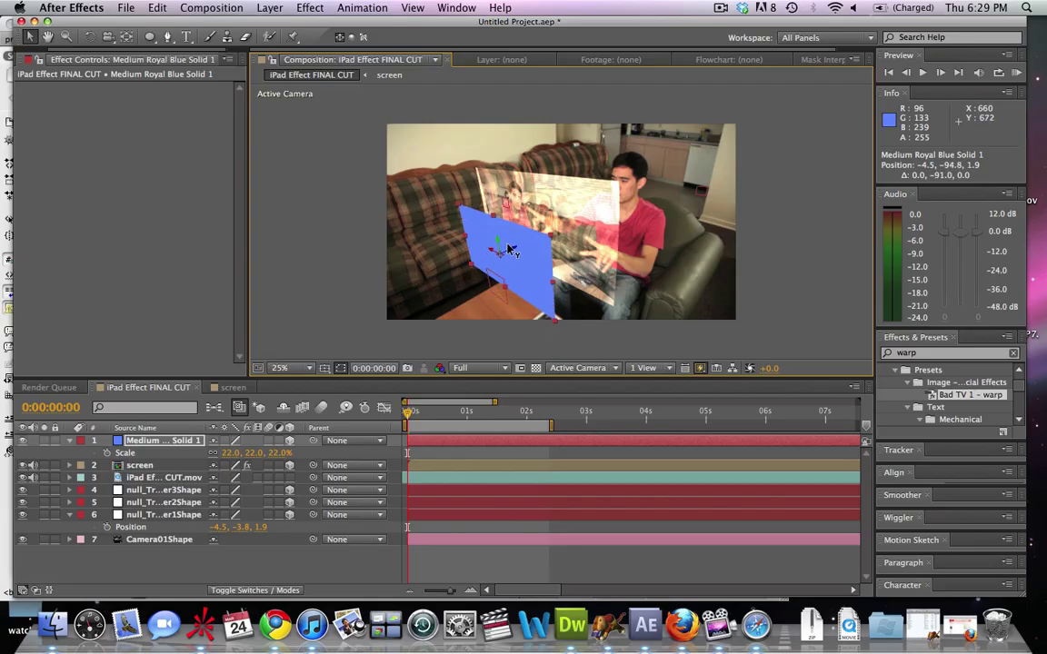
left_click_drag(509, 250, 506, 225)
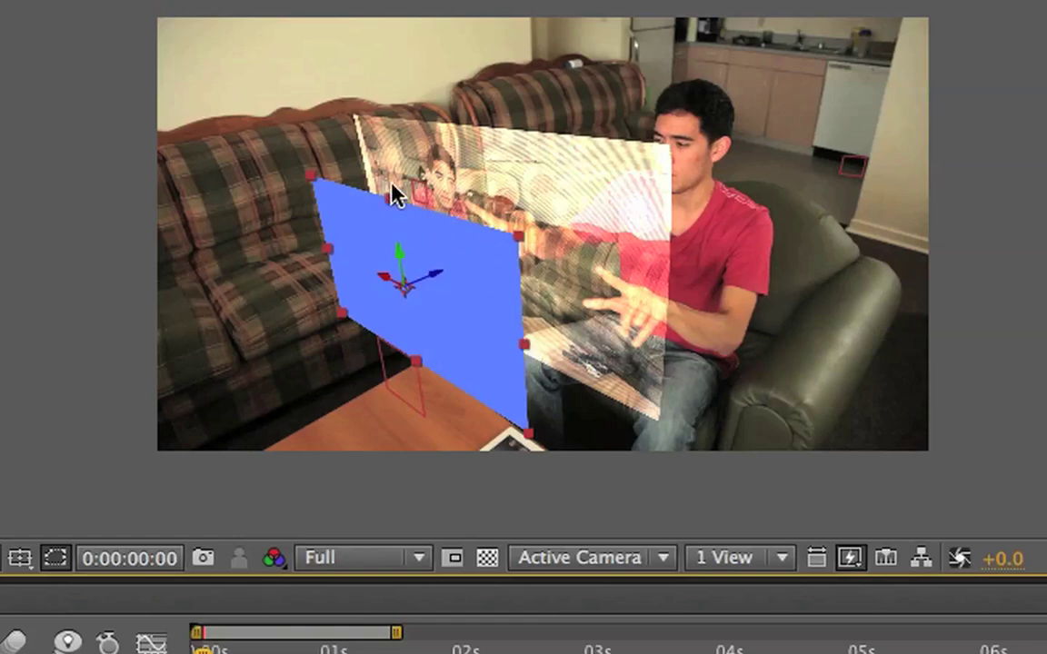
left_click_drag(394, 195, 409, 62)
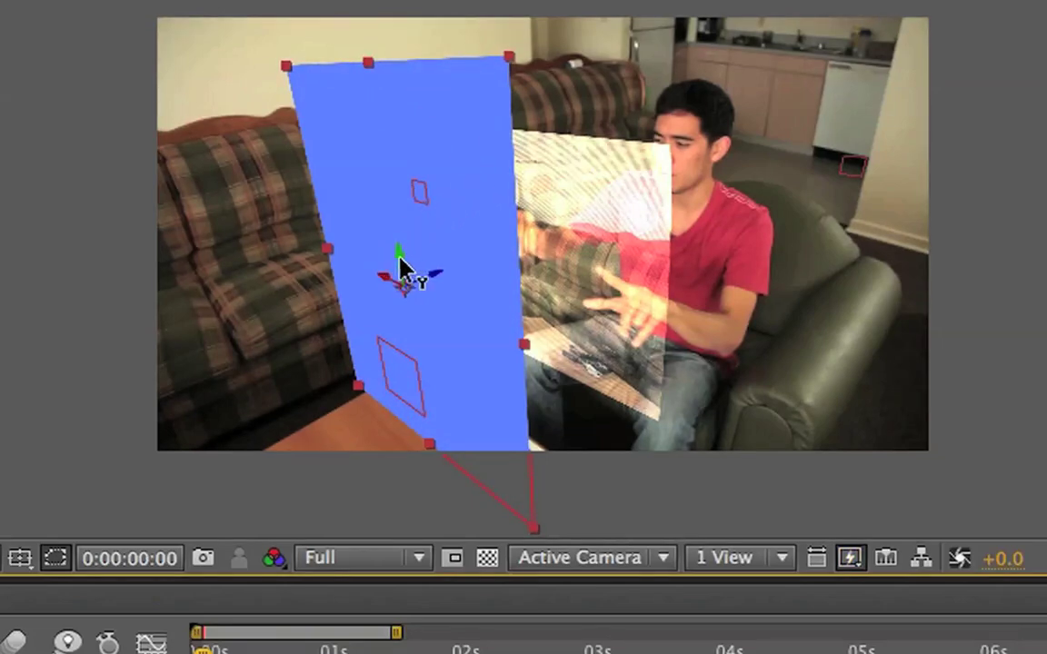
left_click_drag(402, 269, 460, 234)
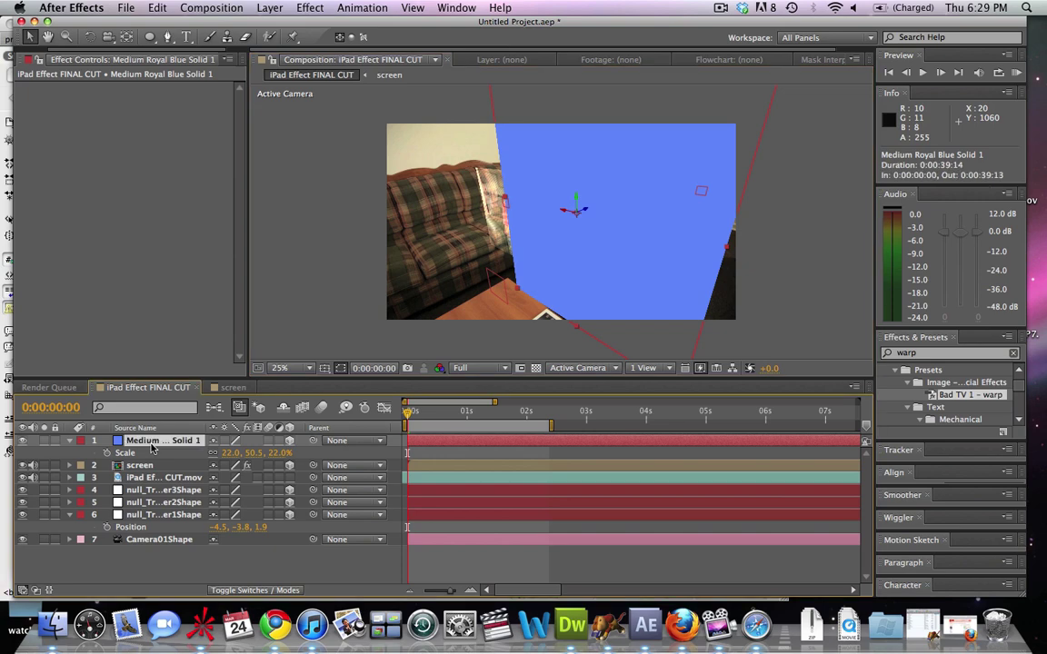
Pre-compose the blue solid with the default name and open the new precomp.
key("super+shift+c")
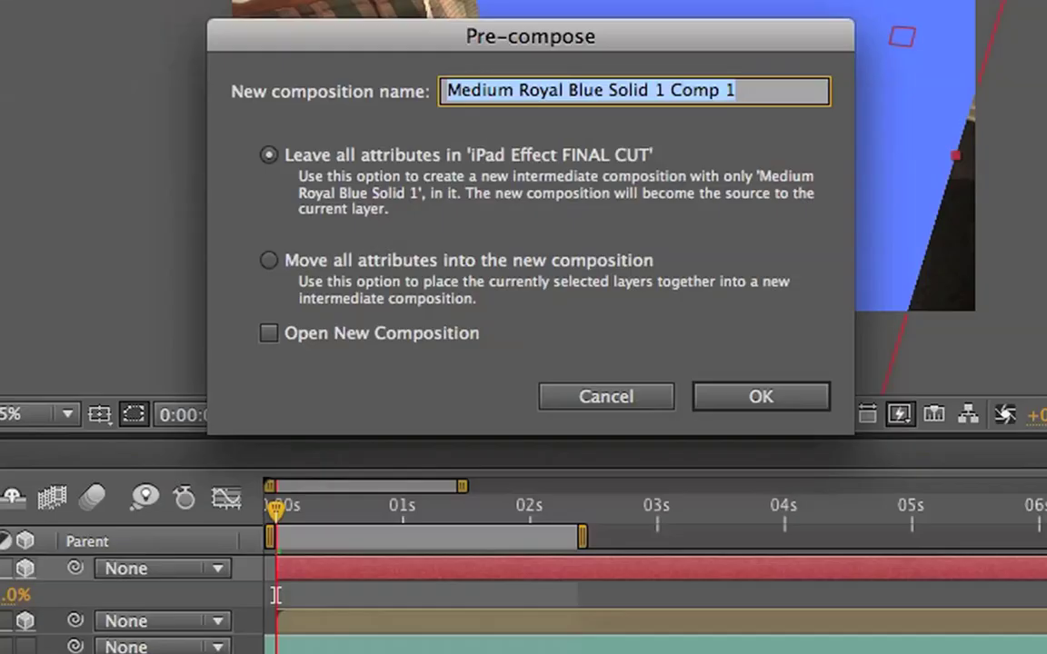
key("Return")
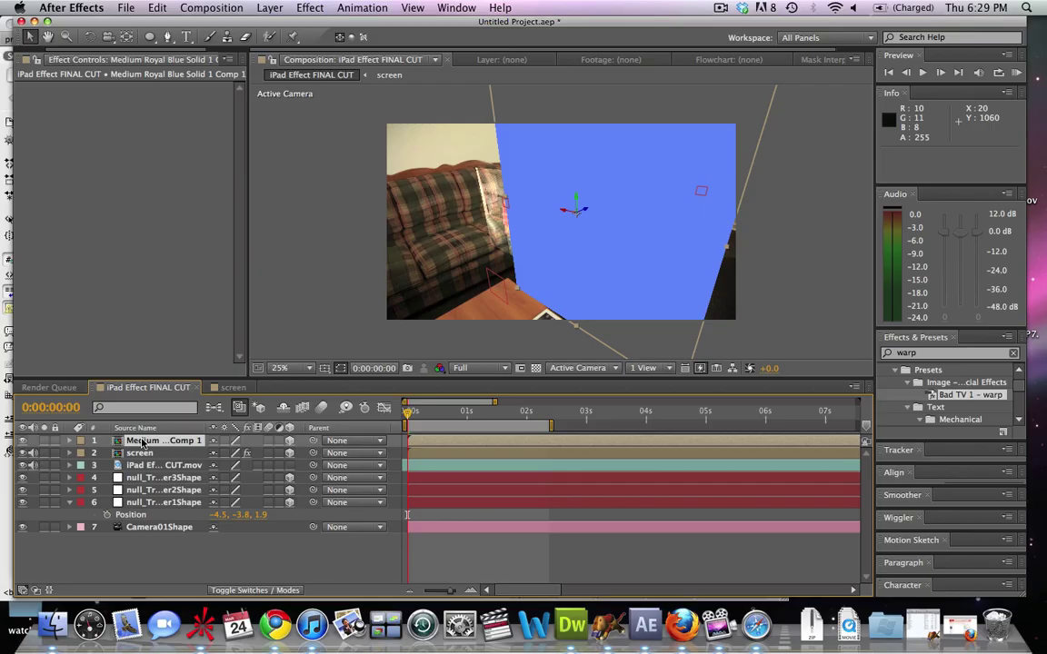
double_click(142, 443)
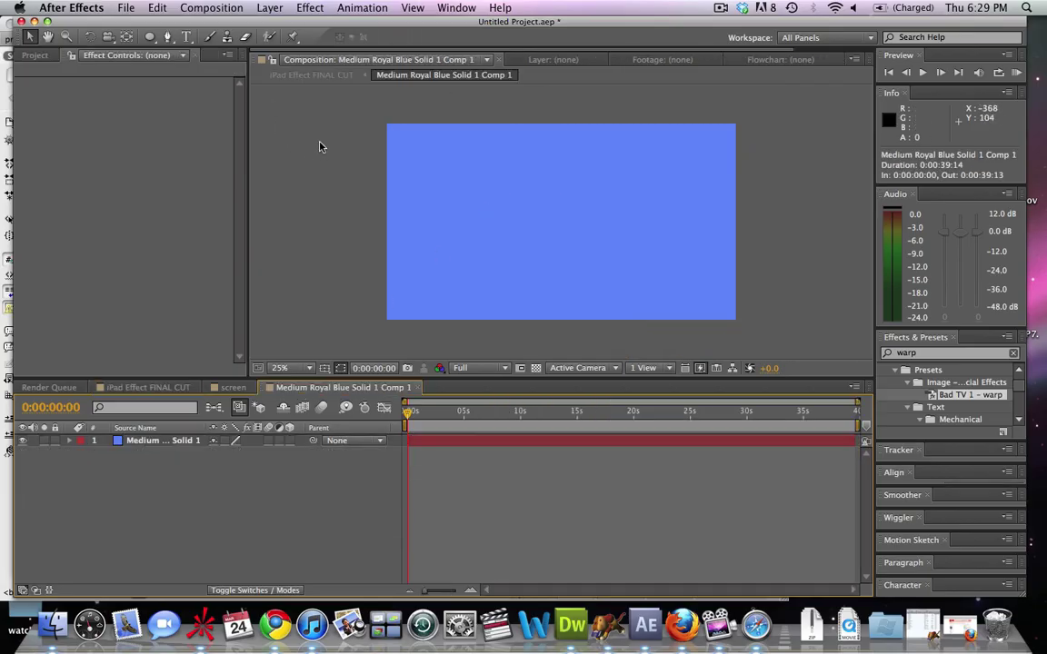
key("g")
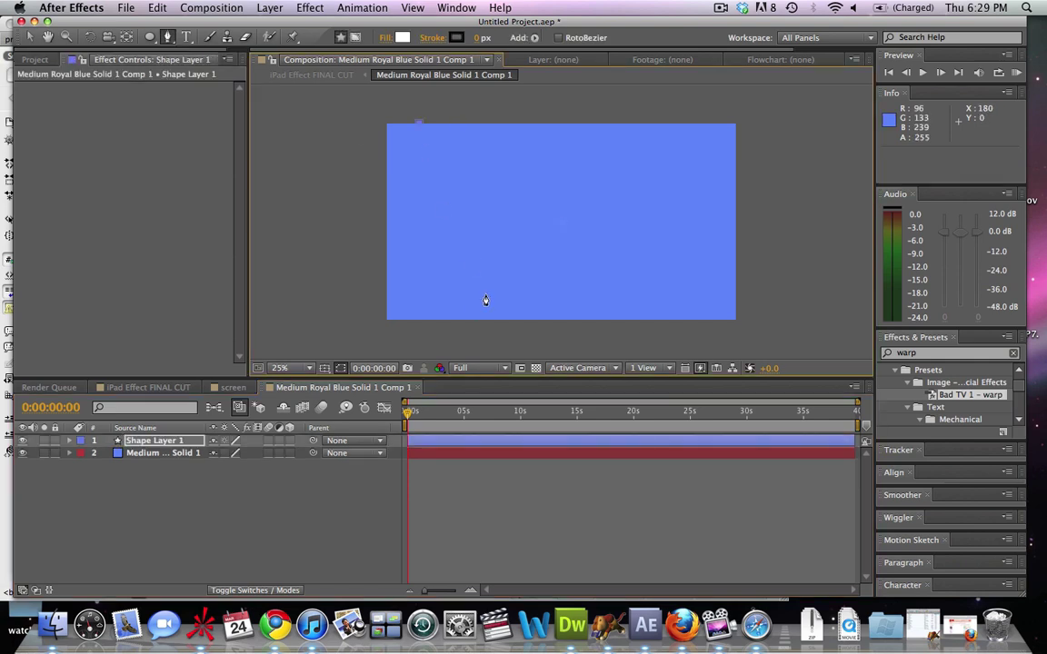
key("super+z")
key("super+z")
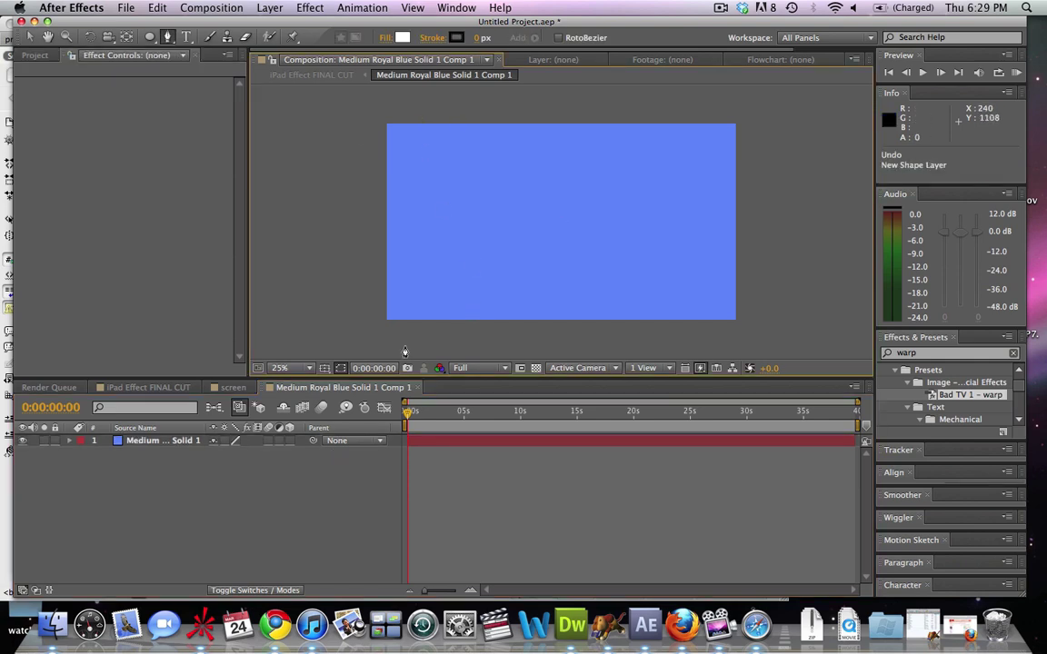
left_click(236, 445)
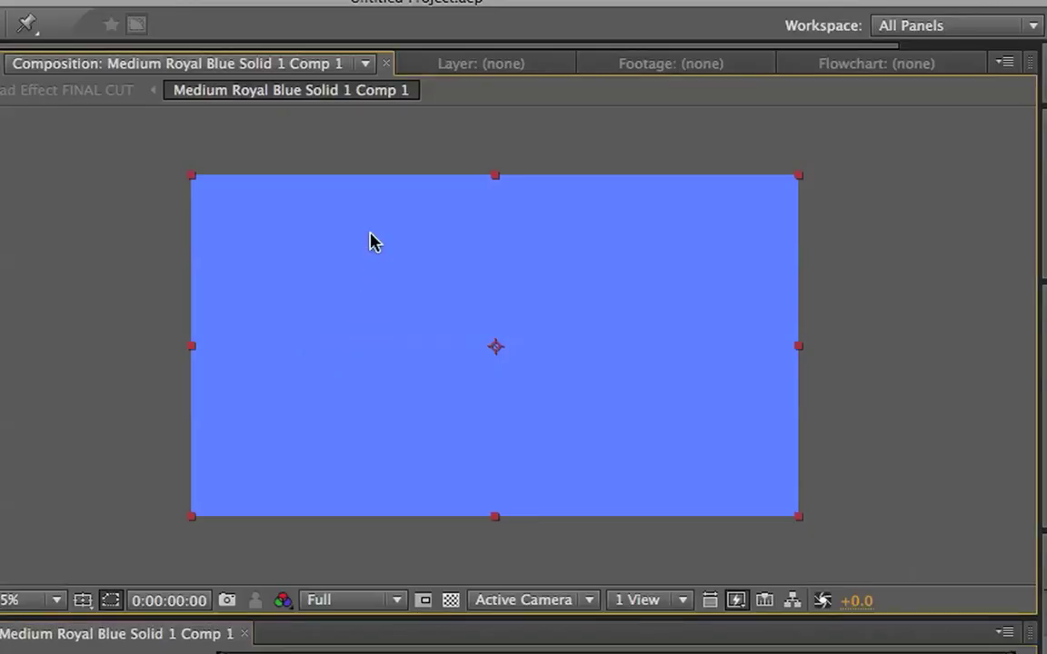
Draw a four-point trapezoid mask on the solid, wide at top, and raise its top-left corner.
key("g")
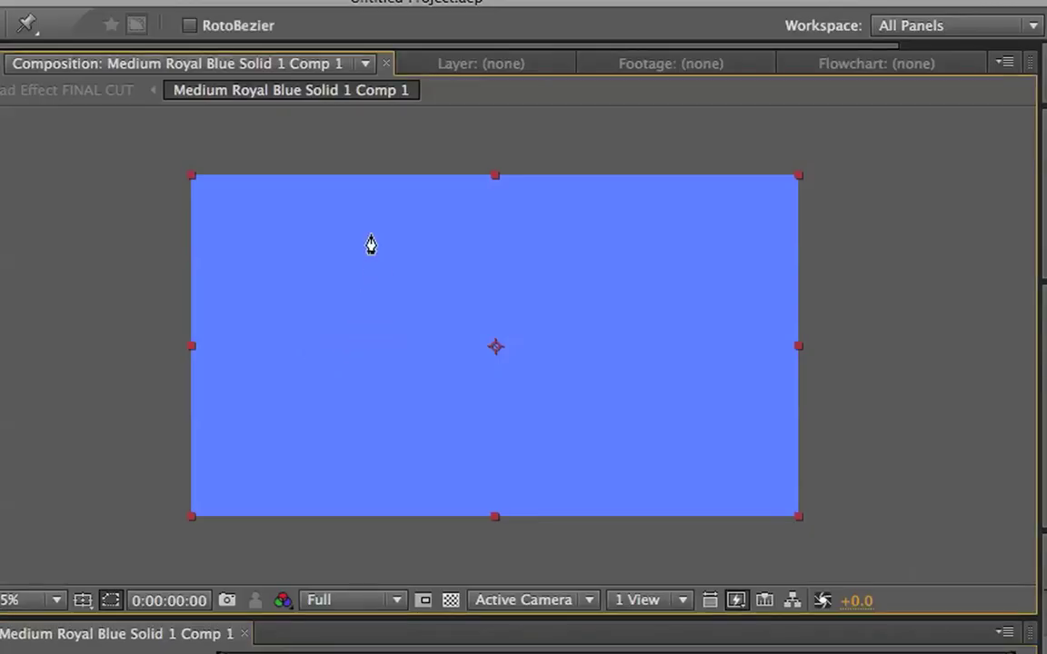
left_click(282, 175)
left_click(403, 524)
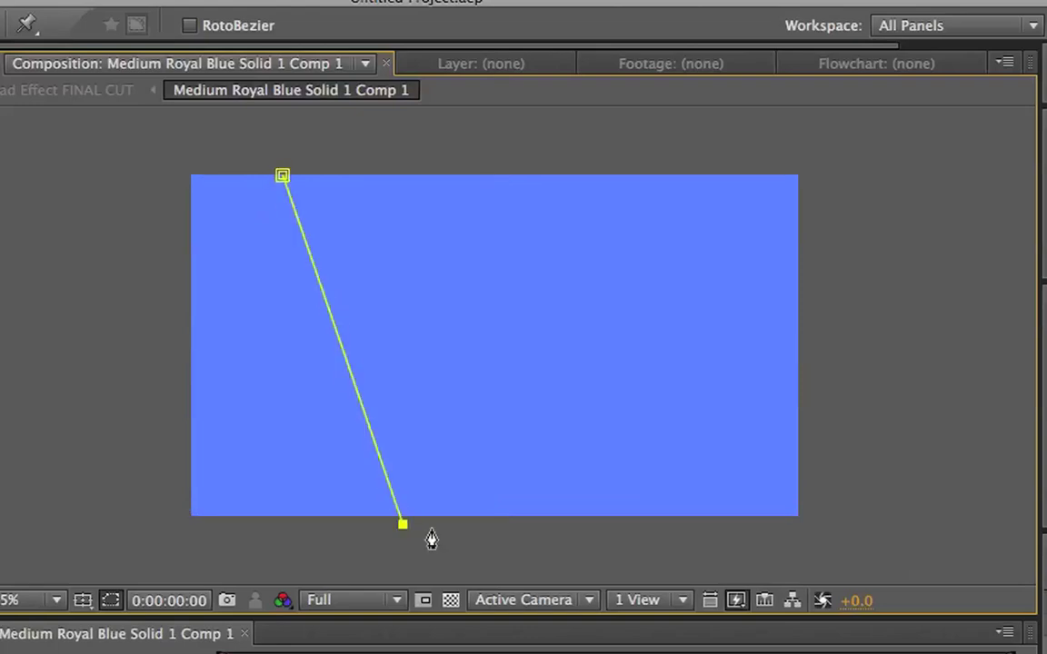
left_click(615, 531)
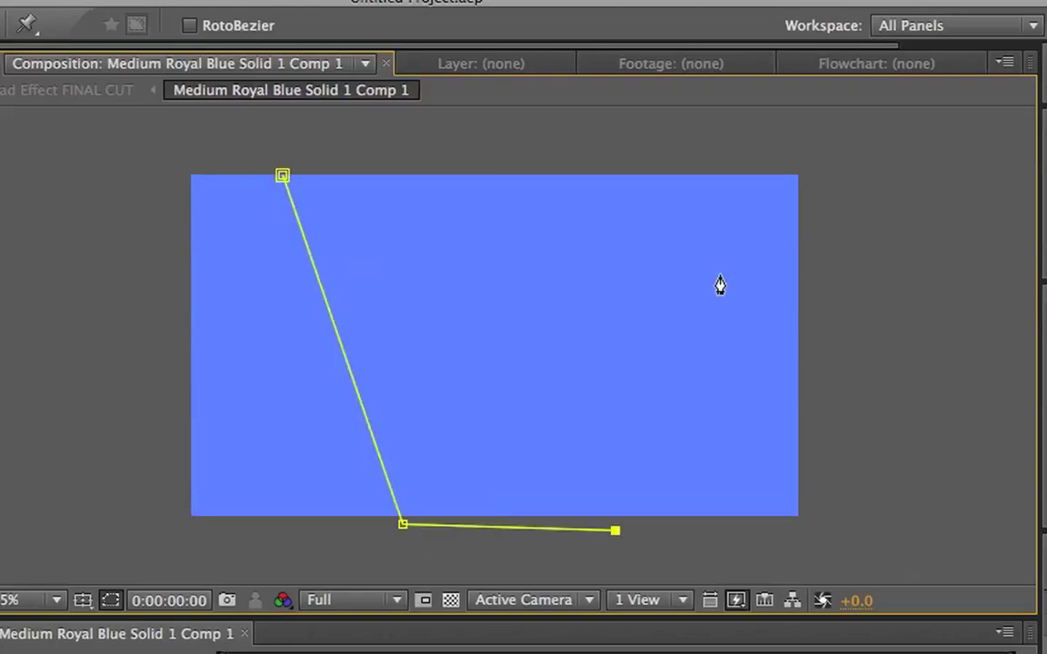
left_click(697, 162)
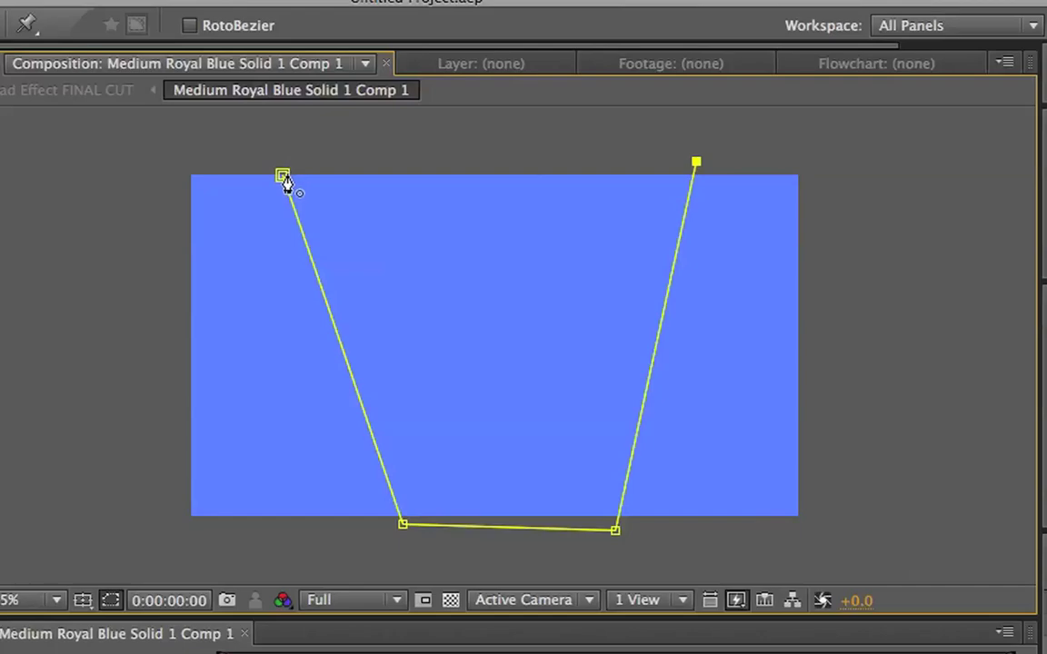
left_click(283, 176)
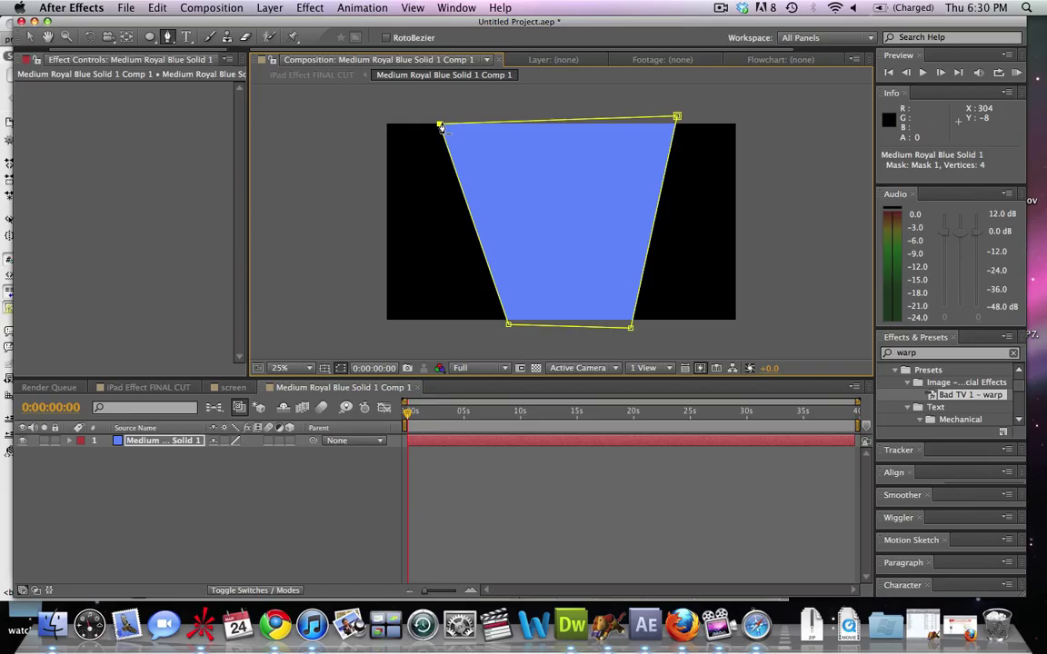
key("v")
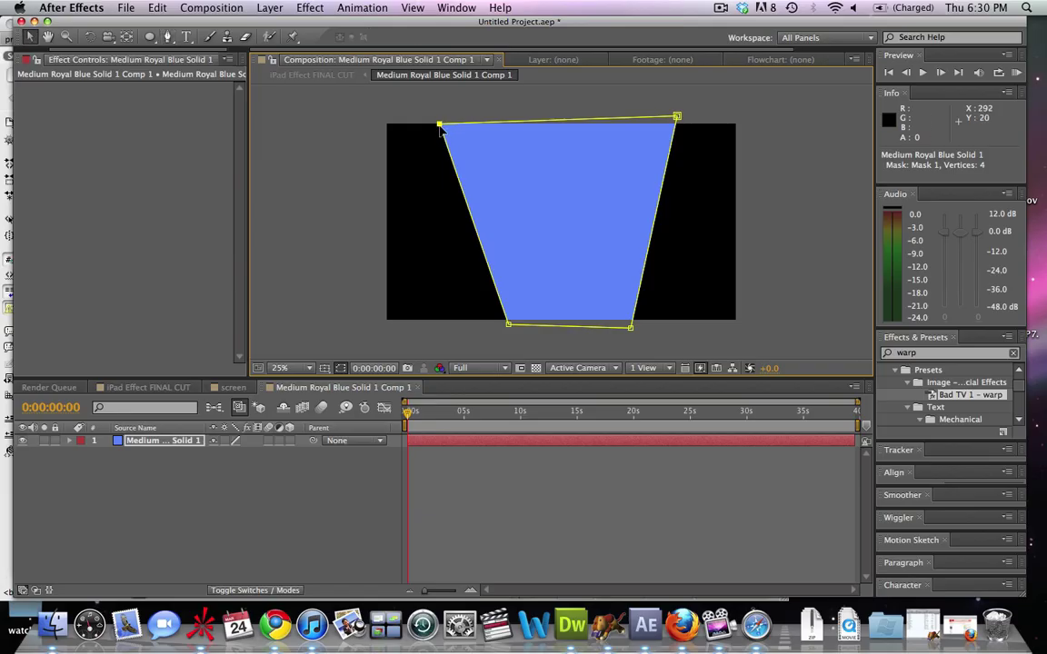
left_click_drag(439, 127, 439, 111)
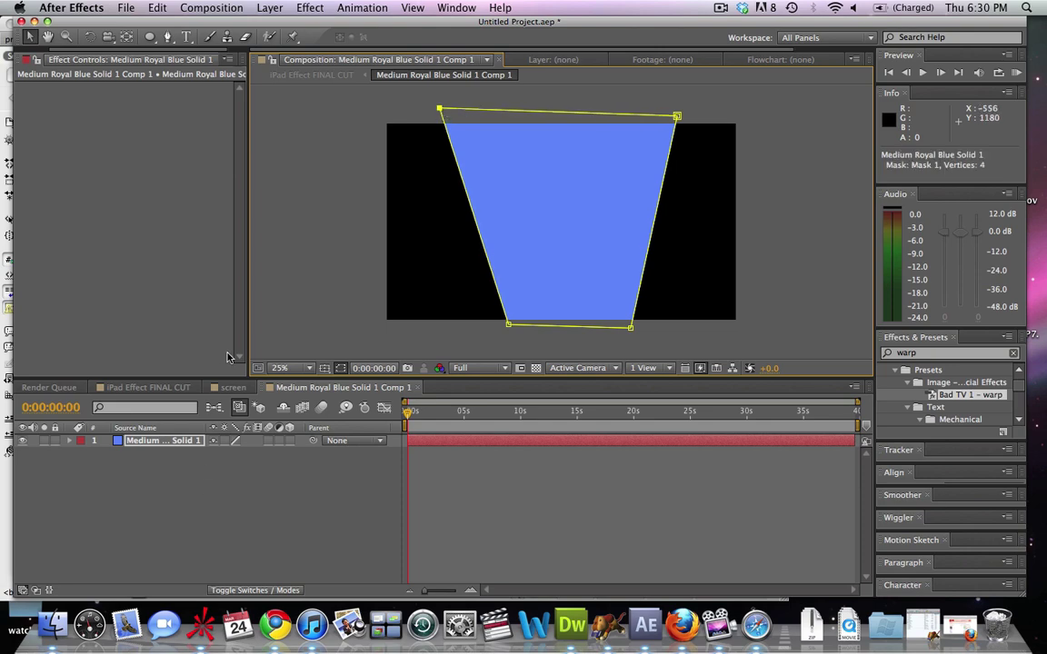
left_click(173, 389)
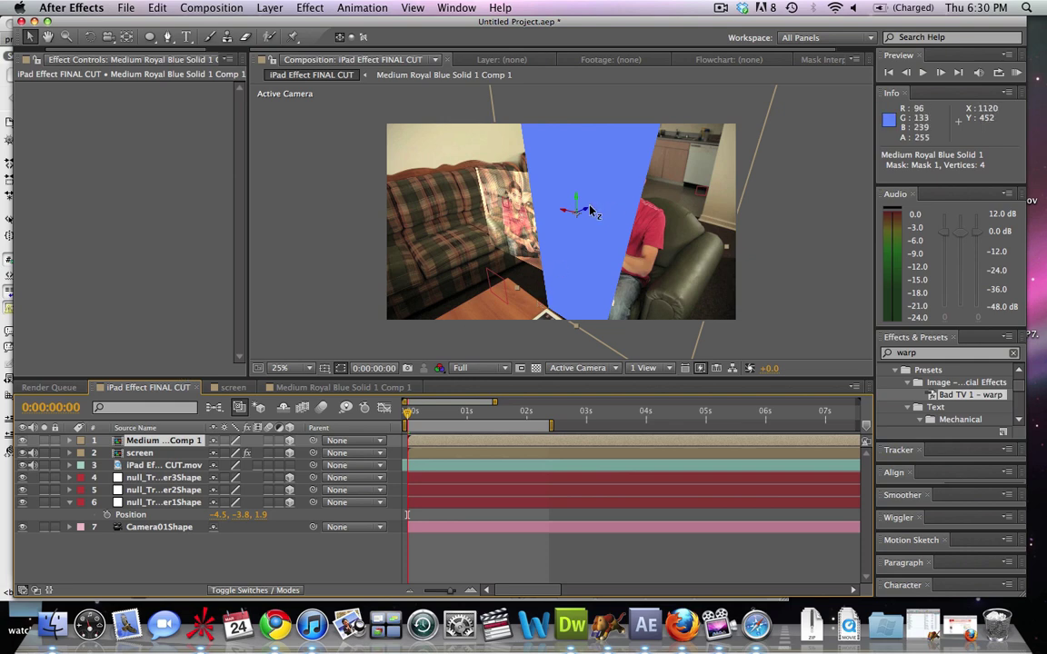
Push the blue beam precomp back along Z and tilt its X Orientation to 15.7°.
left_click_drag(588, 212, 565, 225)
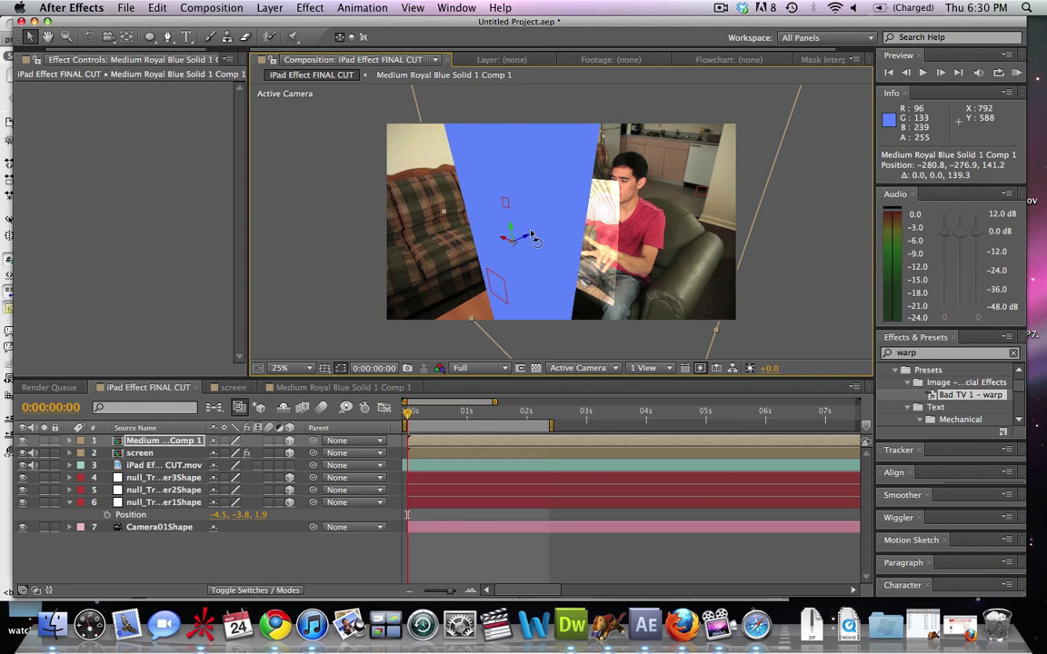
key("w")
left_click_drag(530, 267, 511, 239)
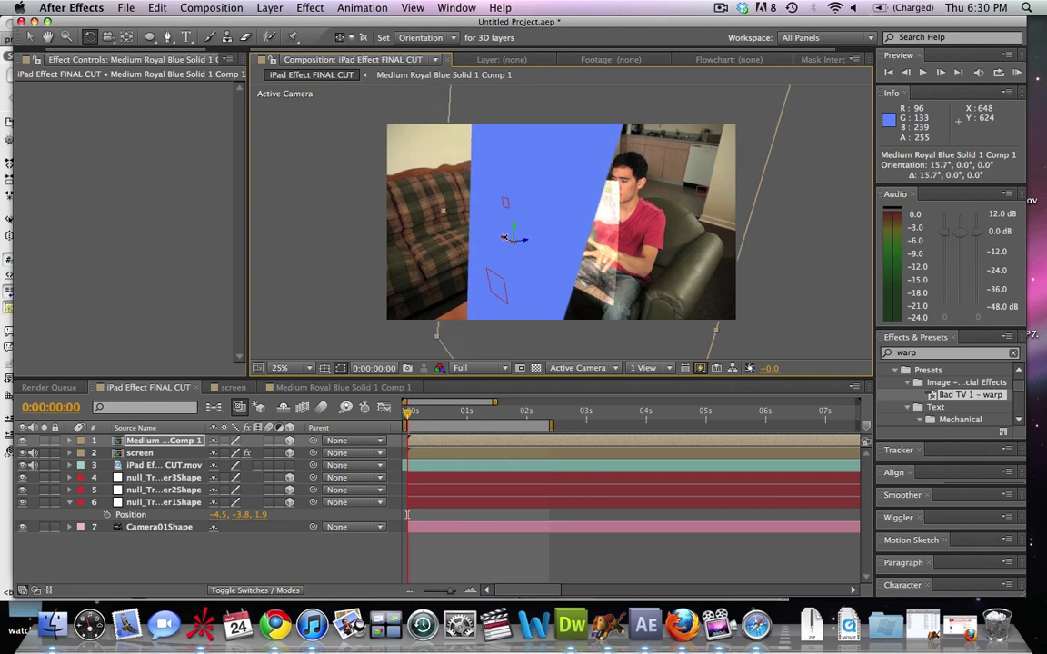
left_click(146, 452)
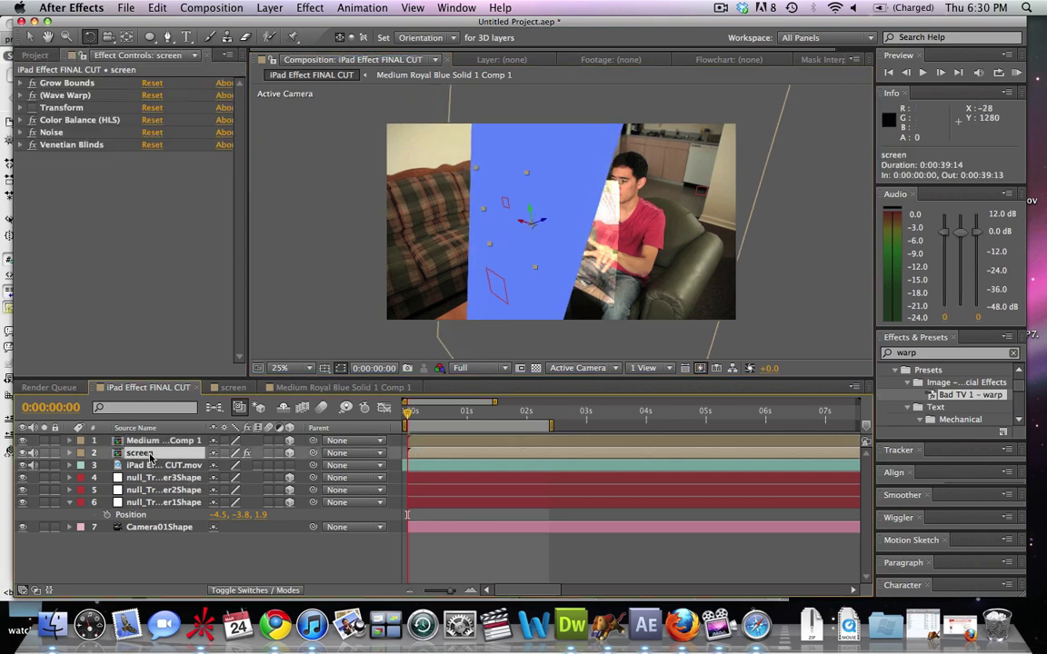
left_click(157, 441)
key("comma")
key("comma")
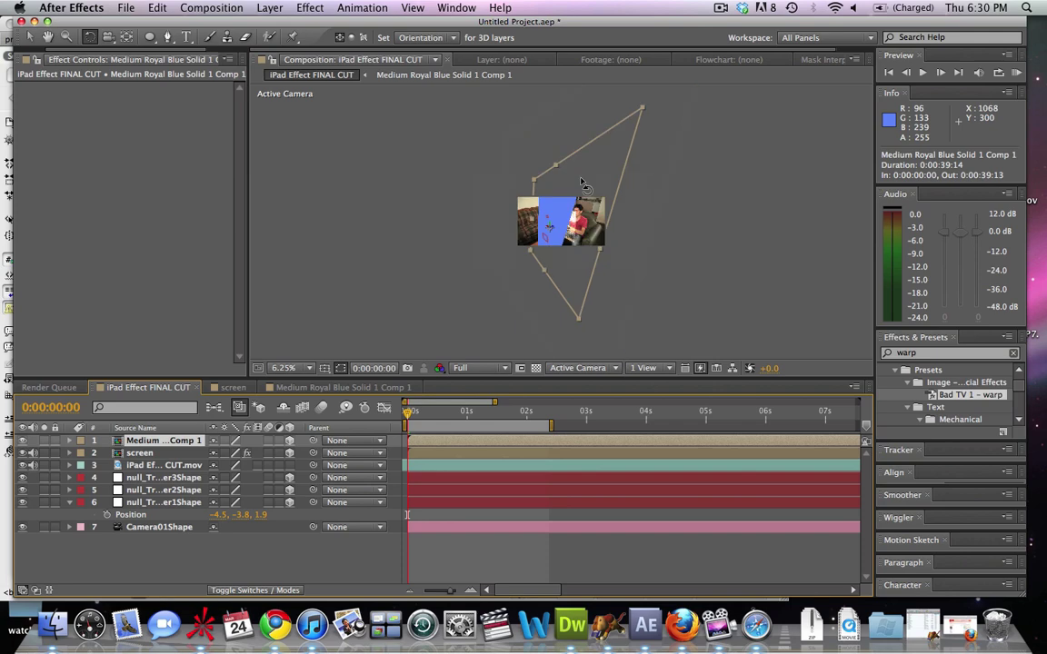
Draw a four-point mask on the blue beam precomp layer.
key("g")
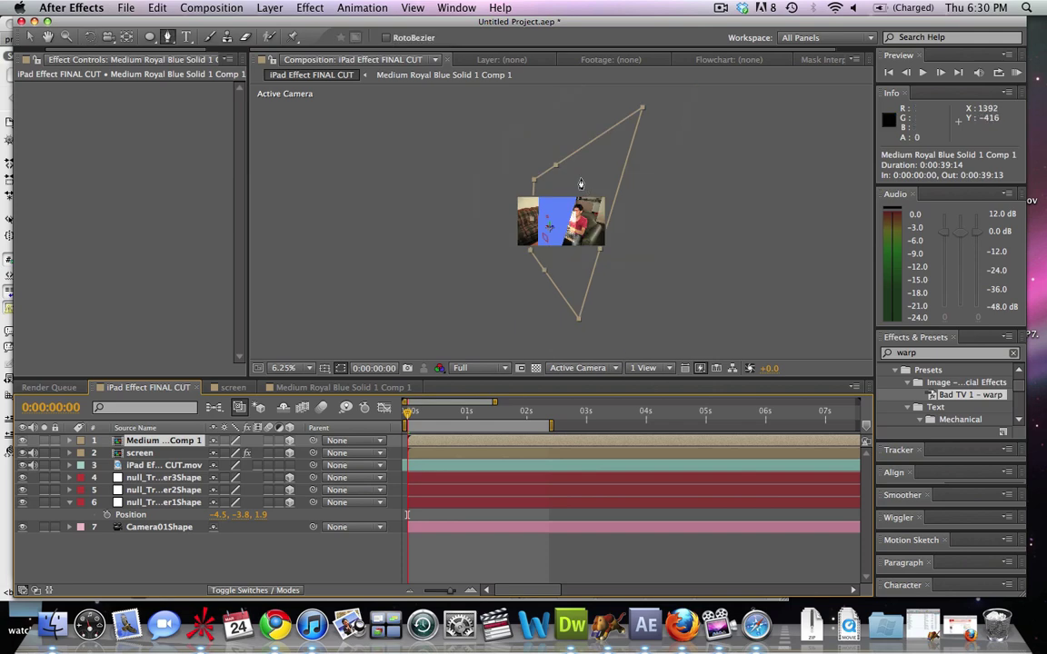
left_click(522, 186)
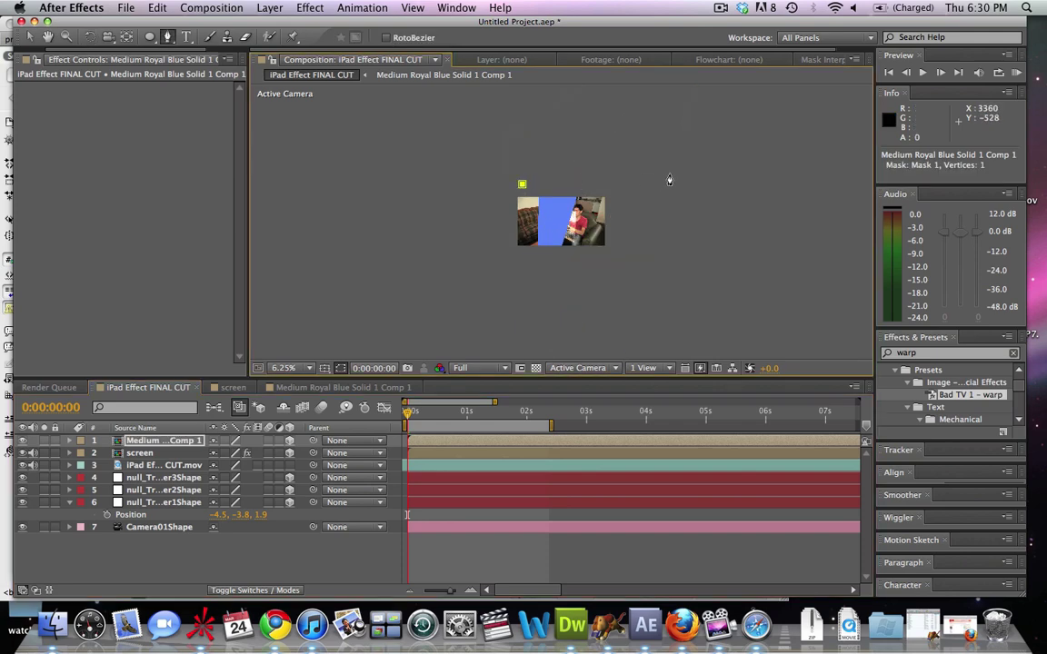
left_click(641, 185)
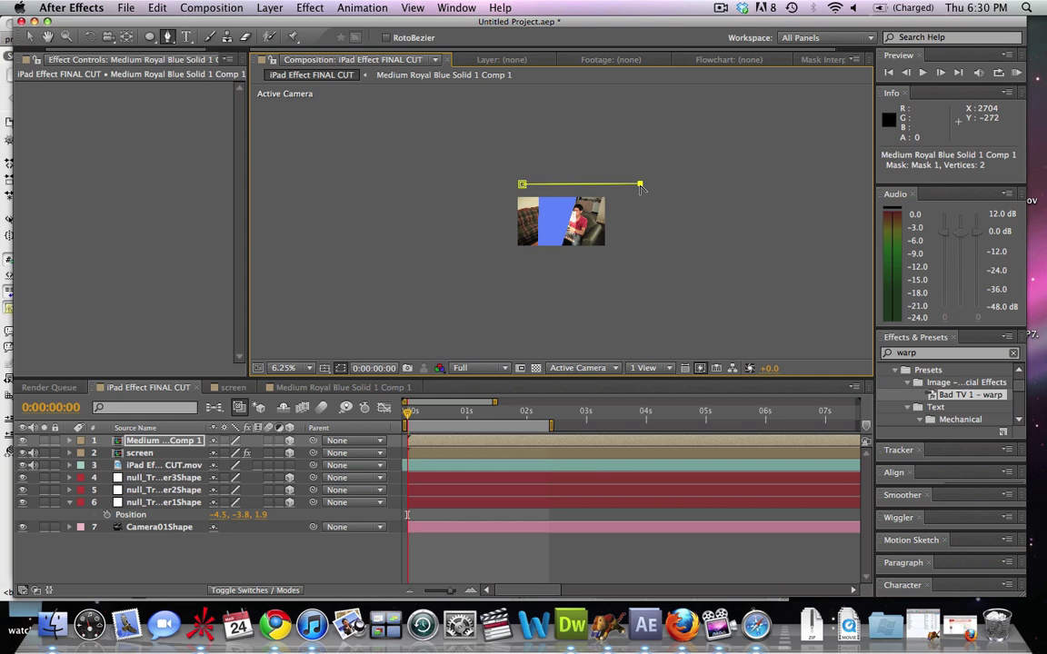
left_click(564, 278)
left_click(538, 269)
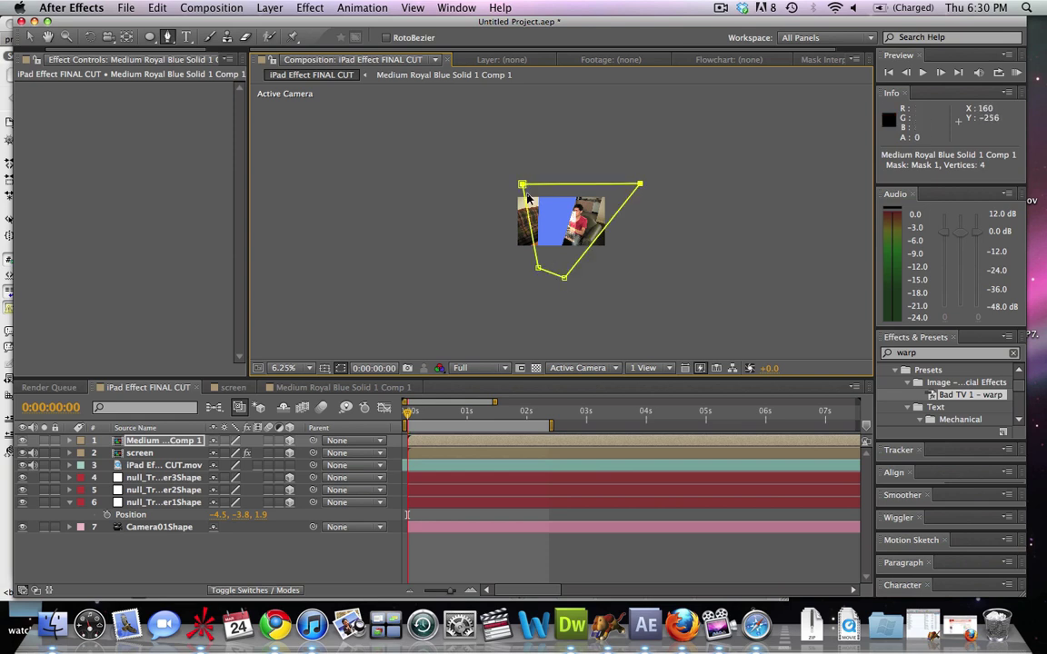
key("period")
key("period")
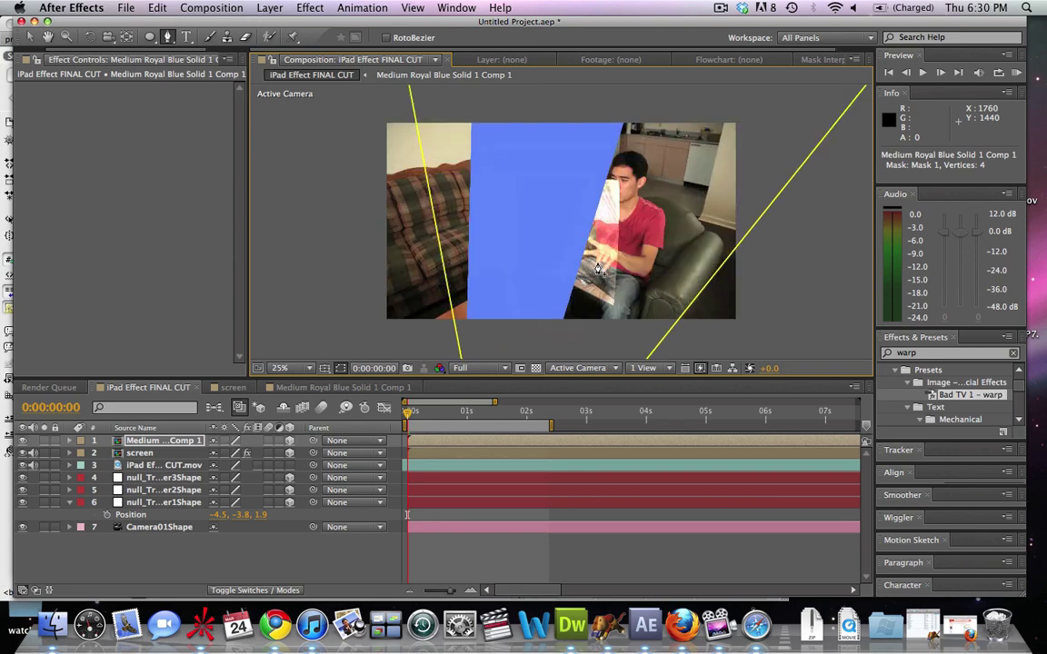
Set the blue plane's Scale to 12.0, 27.5, 12.0%.
left_click(141, 454)
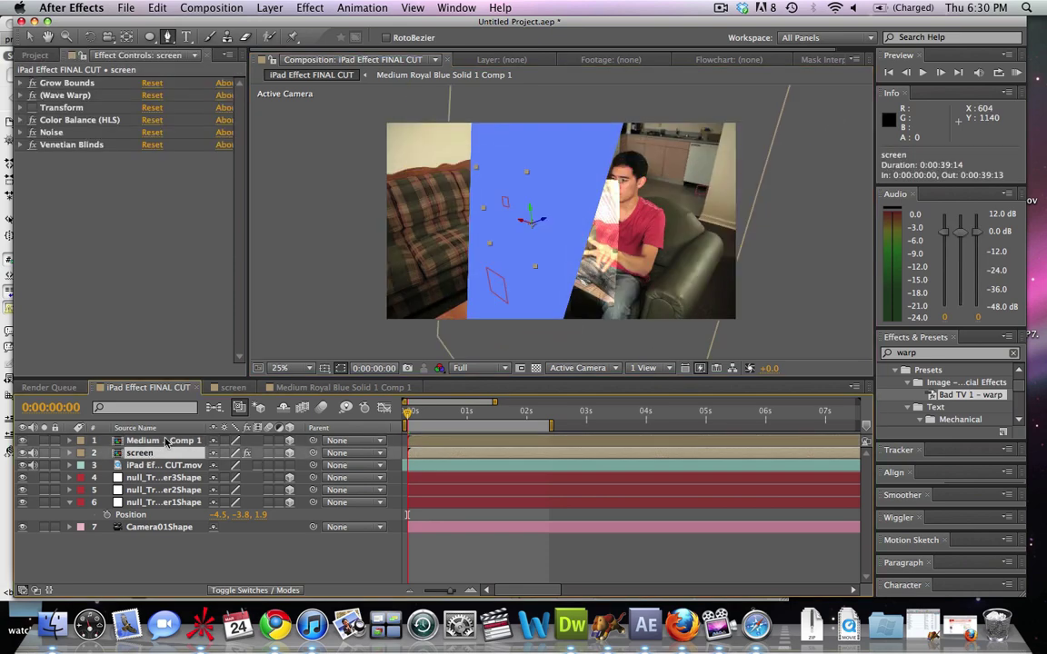
left_click(165, 442)
key("s")
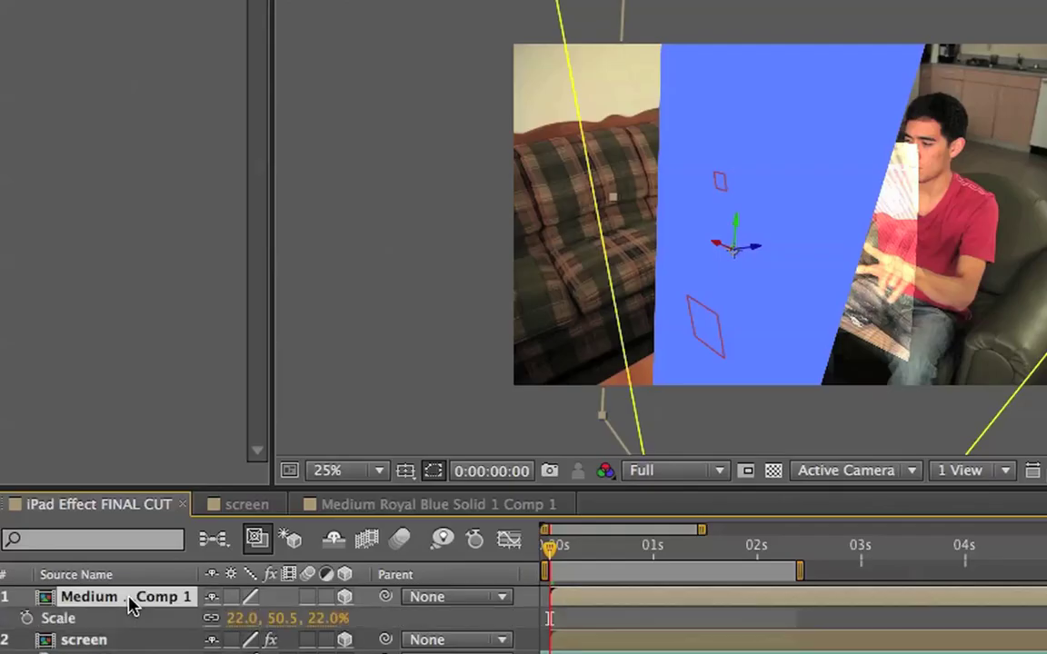
left_click_drag(223, 618, 546, 653)
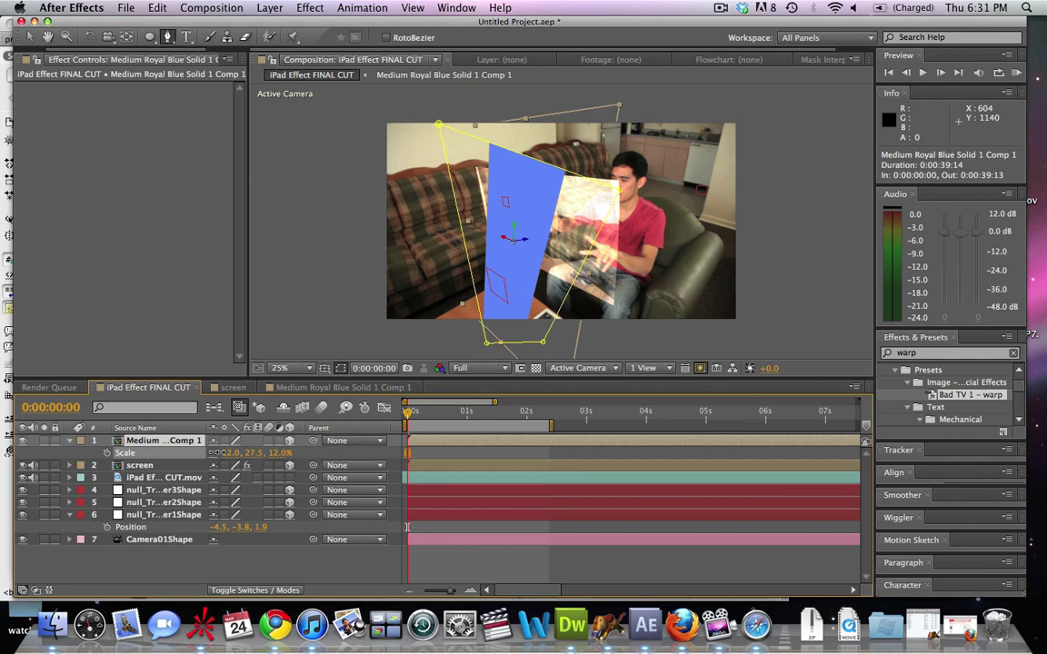
mouse_move(232, 453)
left_mouse_down()
mouse_move(209, 453)
mouse_move(232, 452)
left_mouse_up()
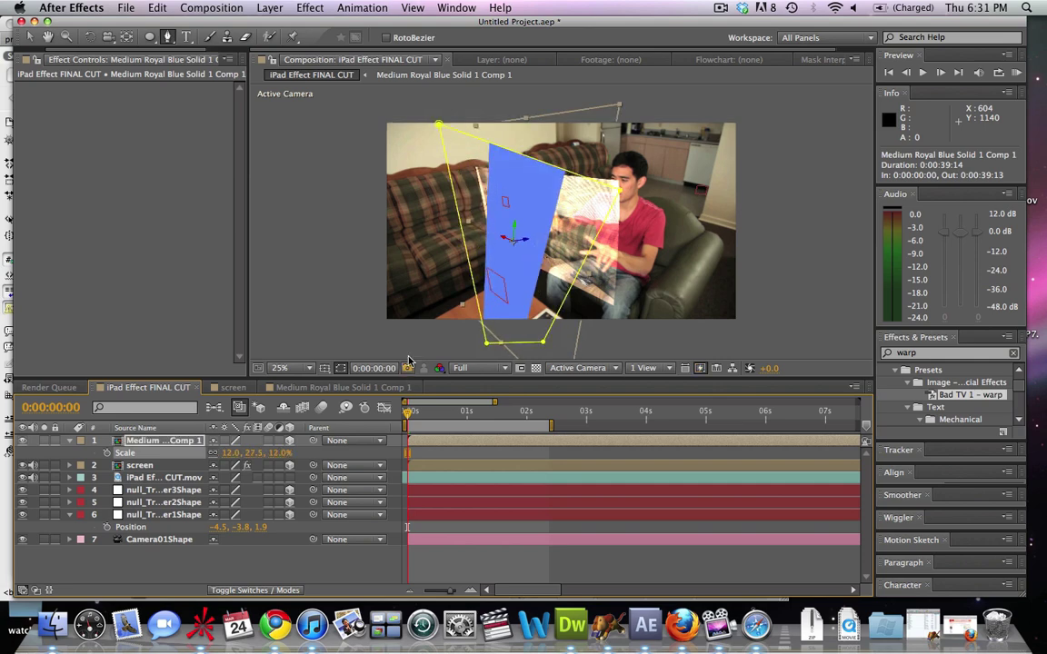
Slide the plane right and pull the mask's top corners inward around the hologram.
key("v")
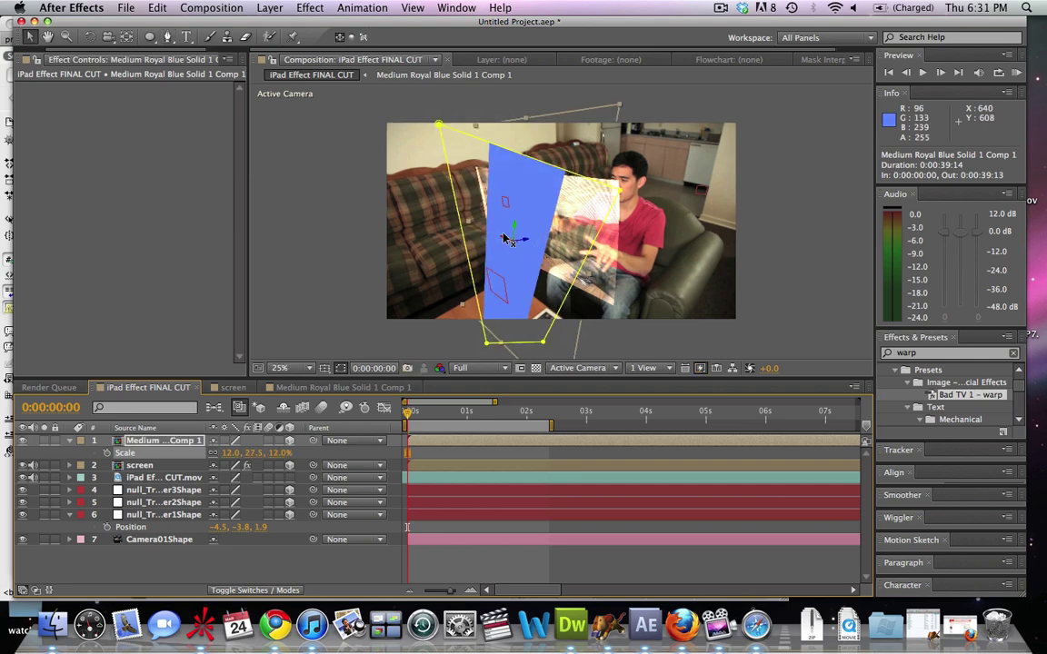
left_click_drag(505, 241, 524, 248)
left_click_drag(446, 123, 473, 169)
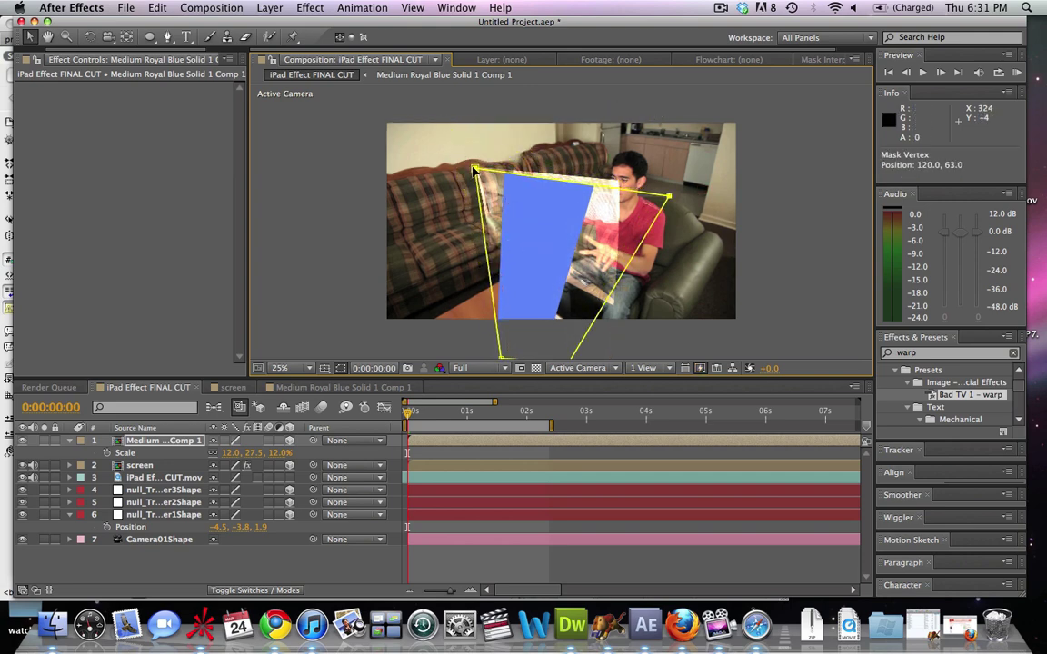
left_click_drag(657, 193, 604, 176)
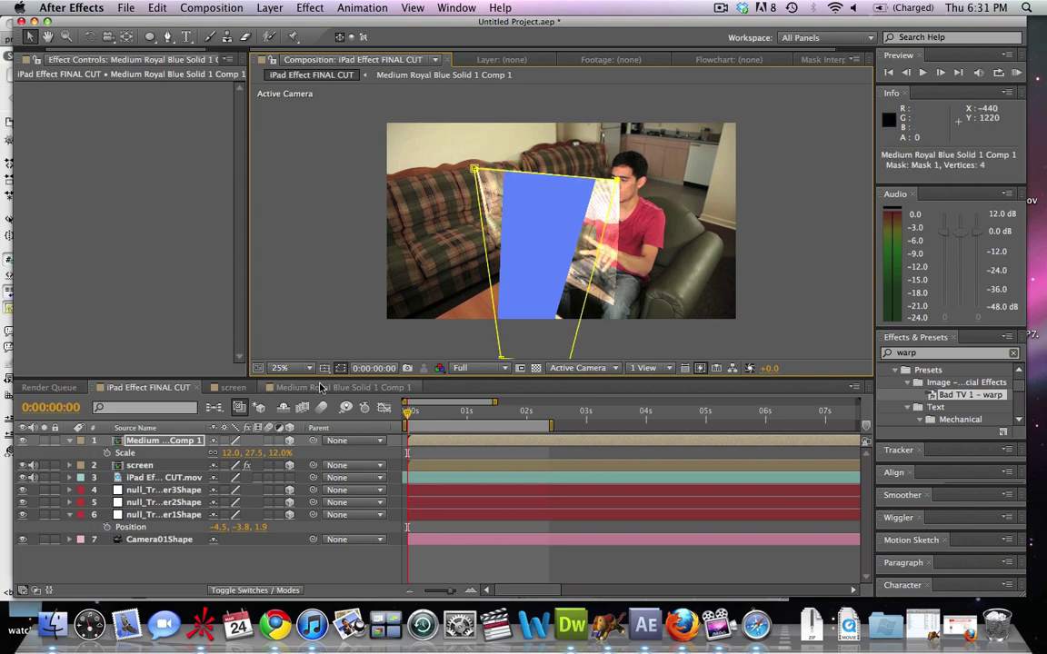
Inside the blue solid precomp, widen the mask's top-left and top-right corners outward.
double_click(138, 442)
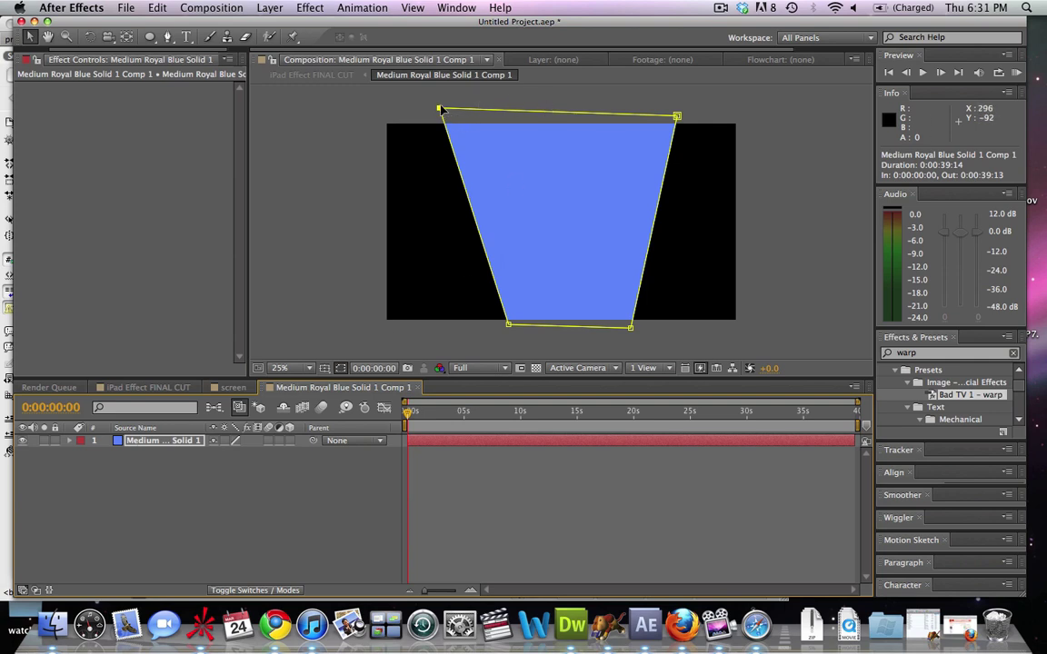
left_click_drag(440, 109, 375, 125)
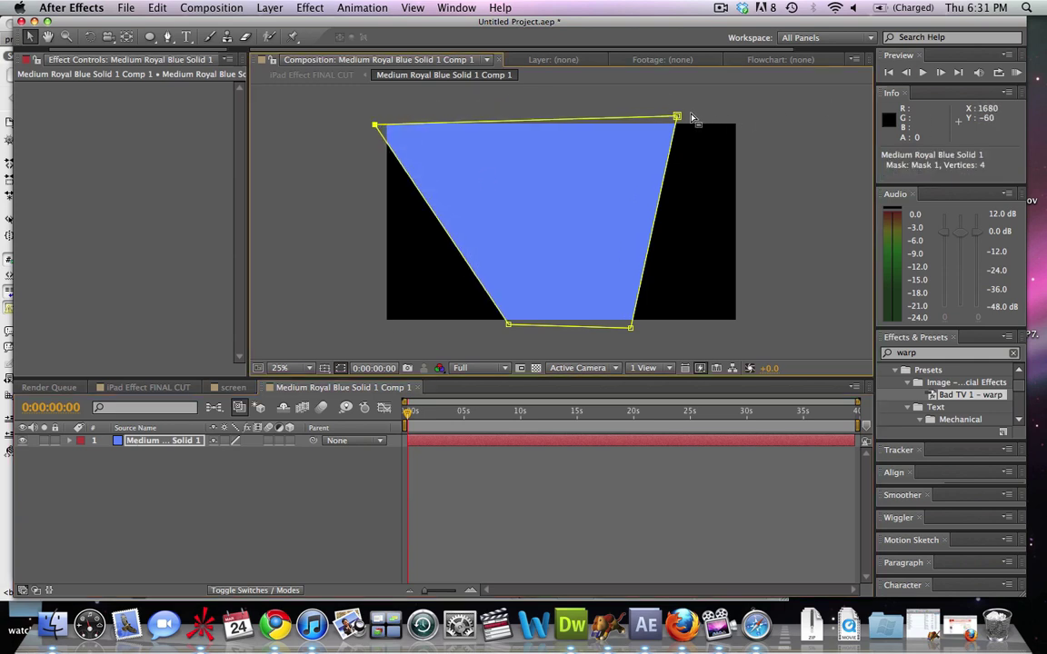
left_click_drag(677, 117, 766, 122)
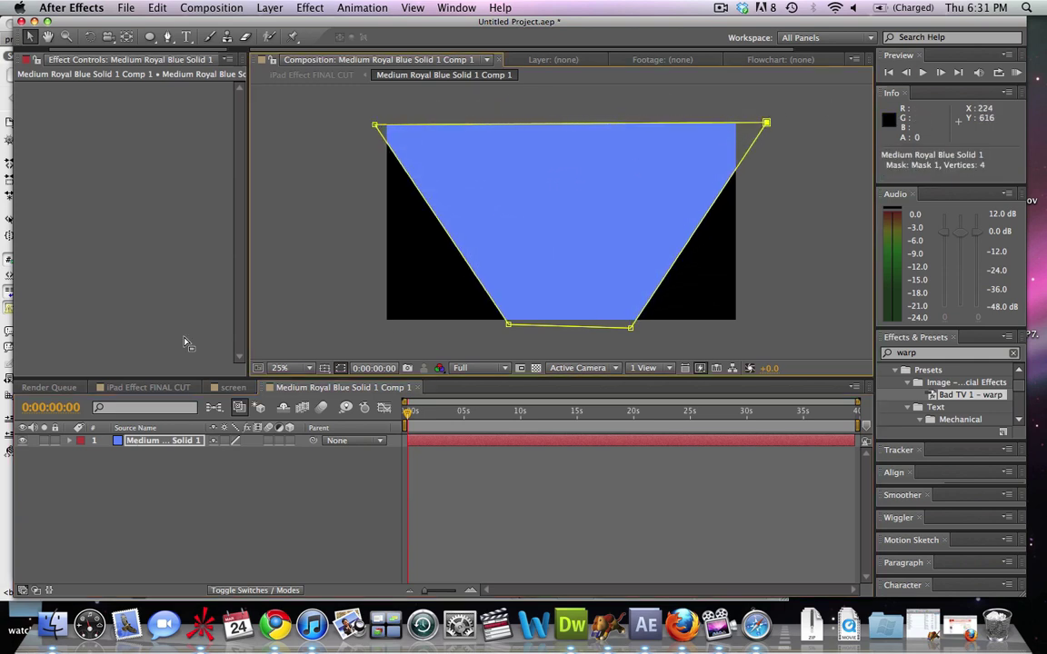
left_click(233, 388)
left_click(150, 388)
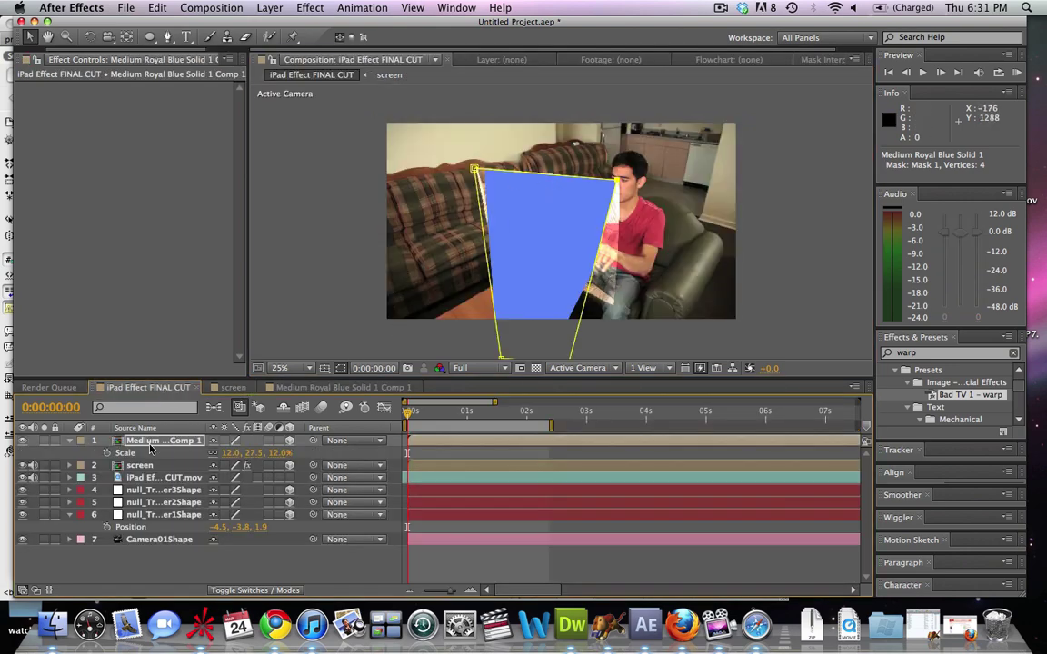
Scale the beam layer to 15.0, 34.4, 15.0% and taper its mask corners toward the iPad.
left_click_drag(234, 454, 241, 454)
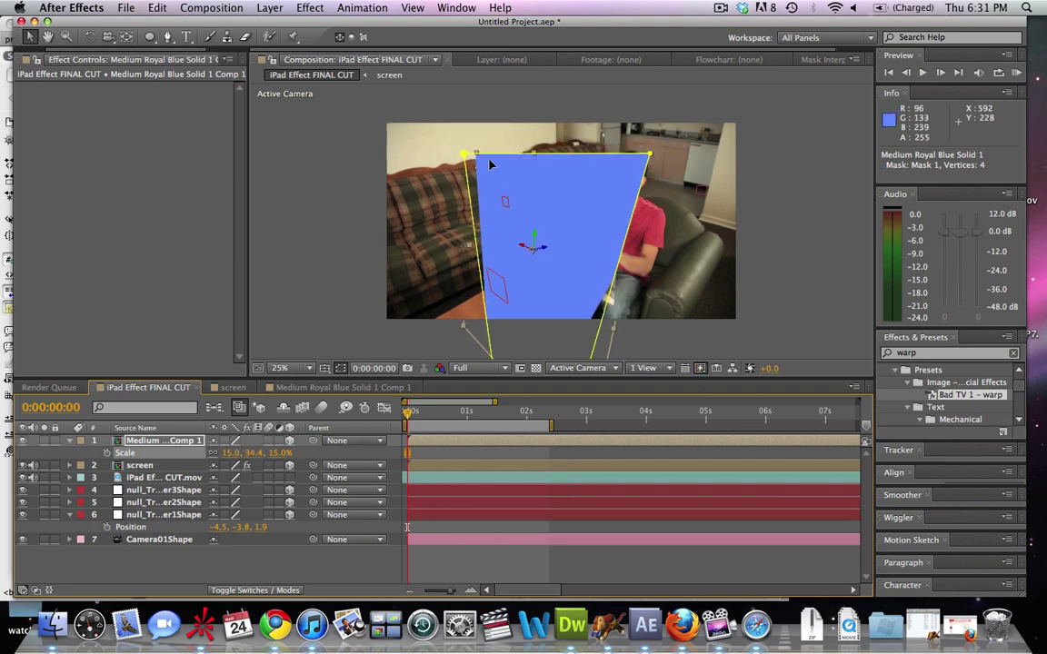
mouse_move(469, 168)
left_mouse_down()
mouse_move(489, 162)
mouse_move(474, 166)
left_mouse_up()
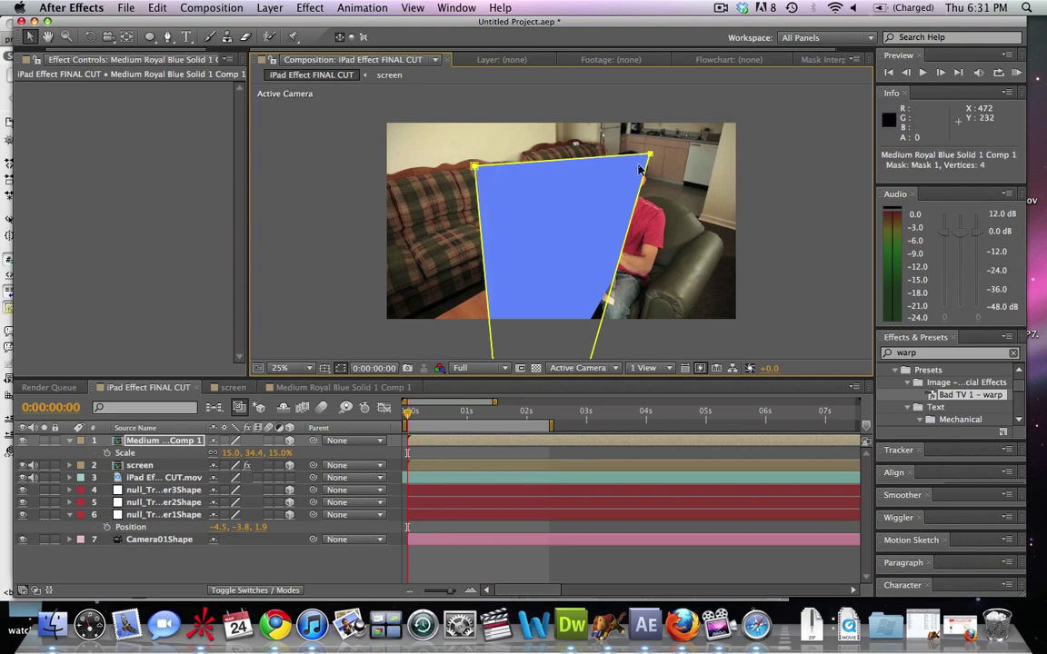
left_click_drag(649, 156, 617, 178)
key("comma")
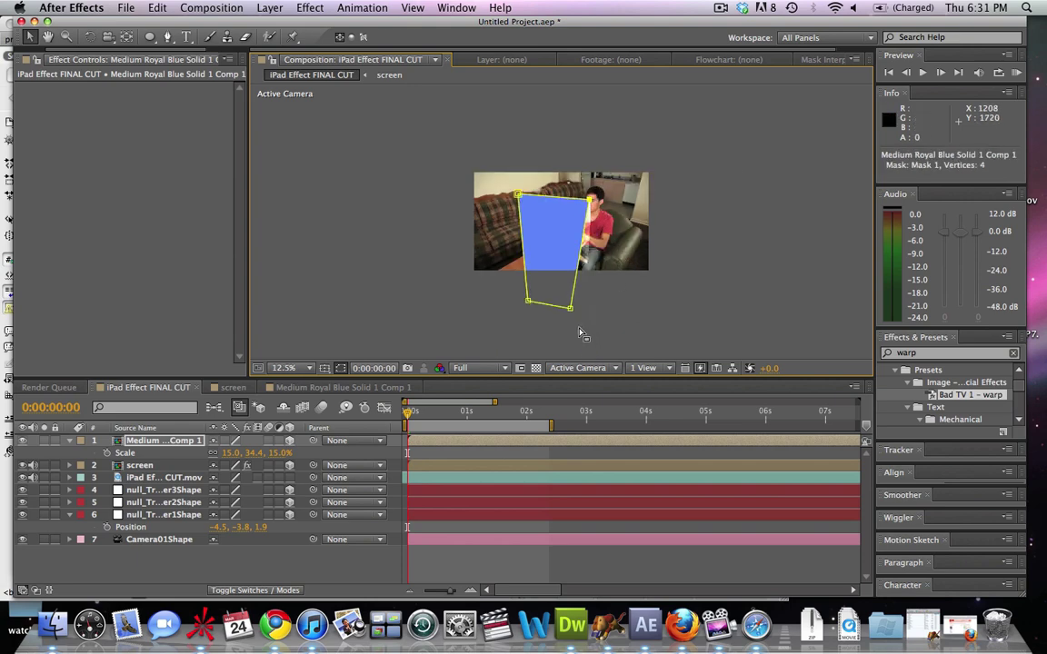
left_click_drag(568, 310, 532, 276)
key("period")
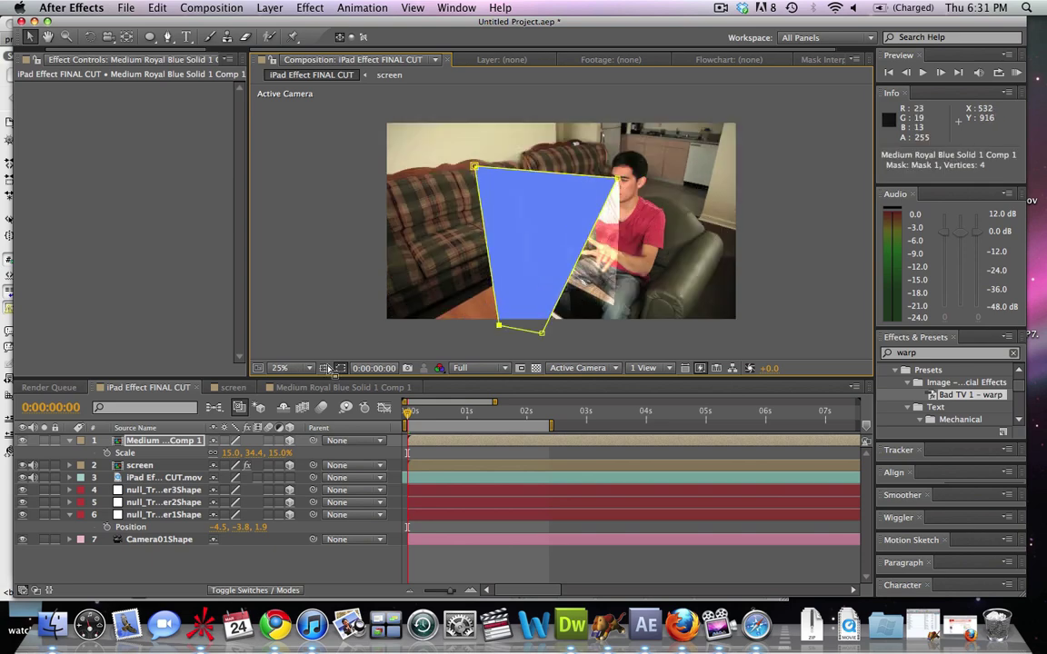
left_click(145, 443)
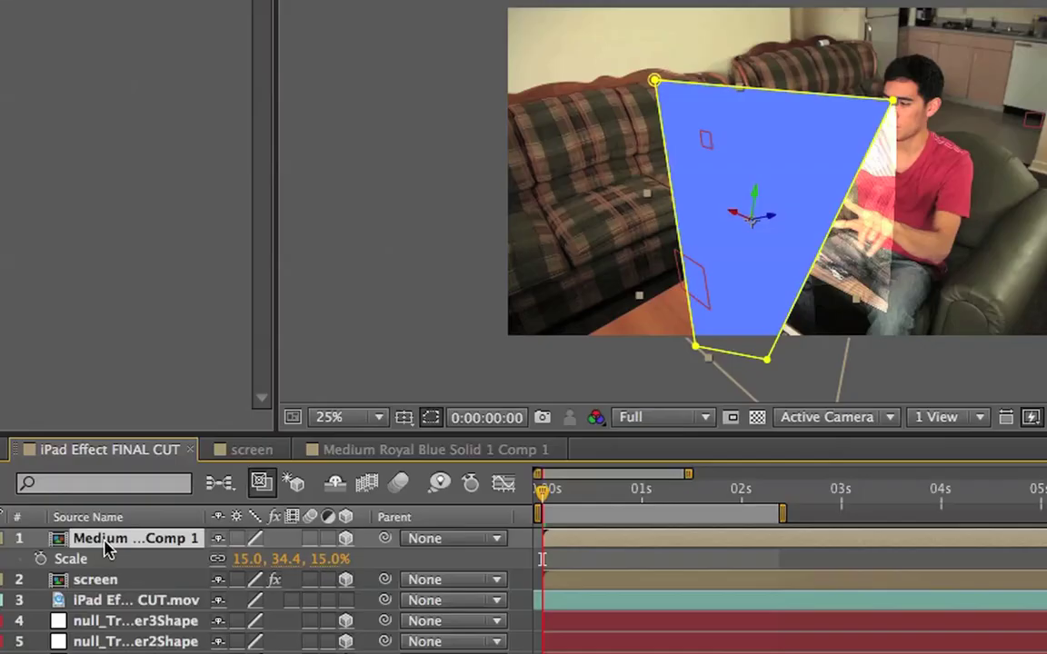
Set the blue cone's Opacity to 64% and apply the Bad TV 1 - warp preset.
key("t")
left_click_drag(223, 560, 187, 564)
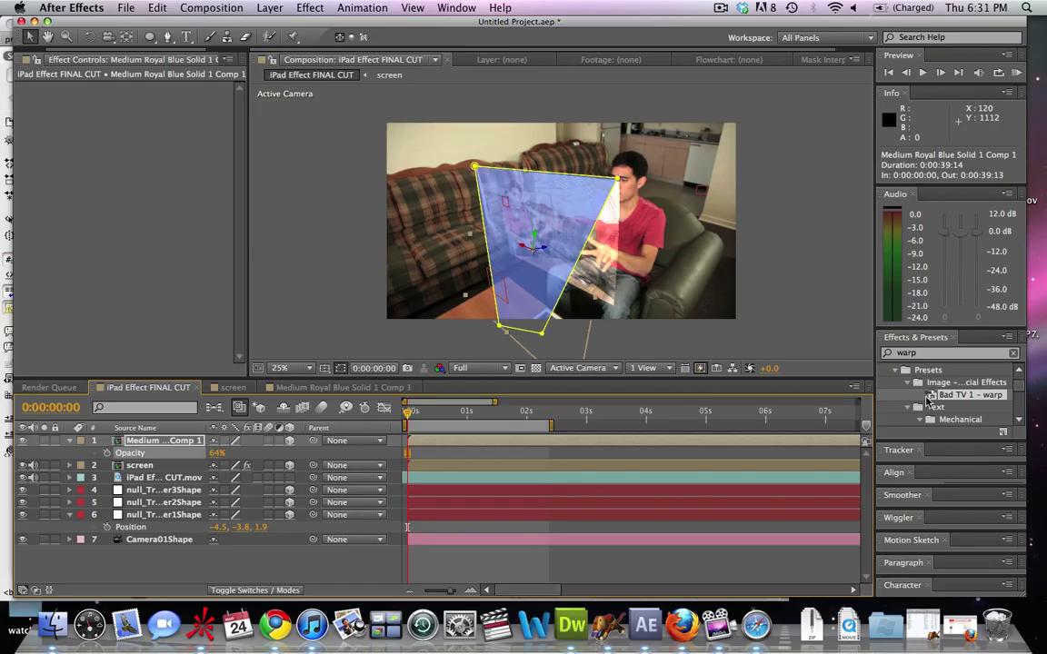
left_click_drag(929, 398, 500, 301)
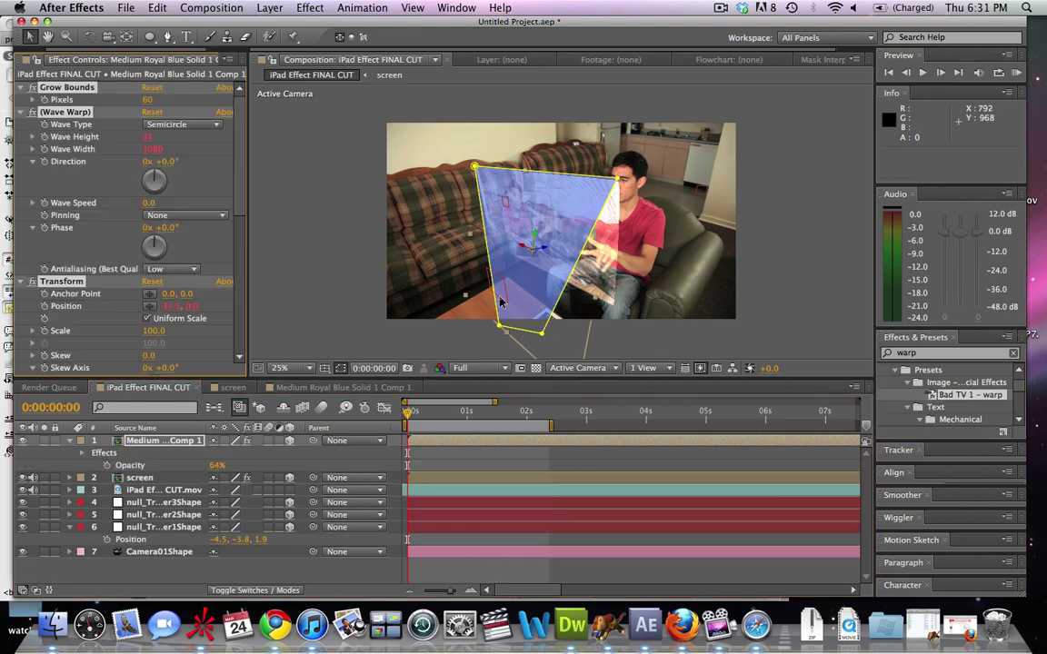
left_click(20, 100, "super")
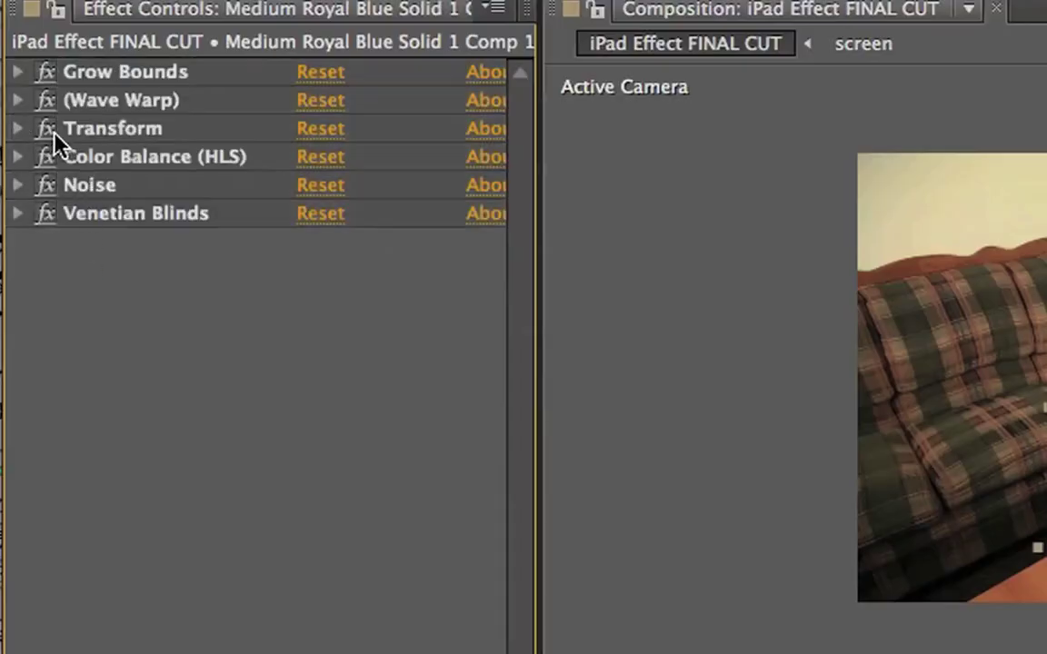
left_click(48, 129)
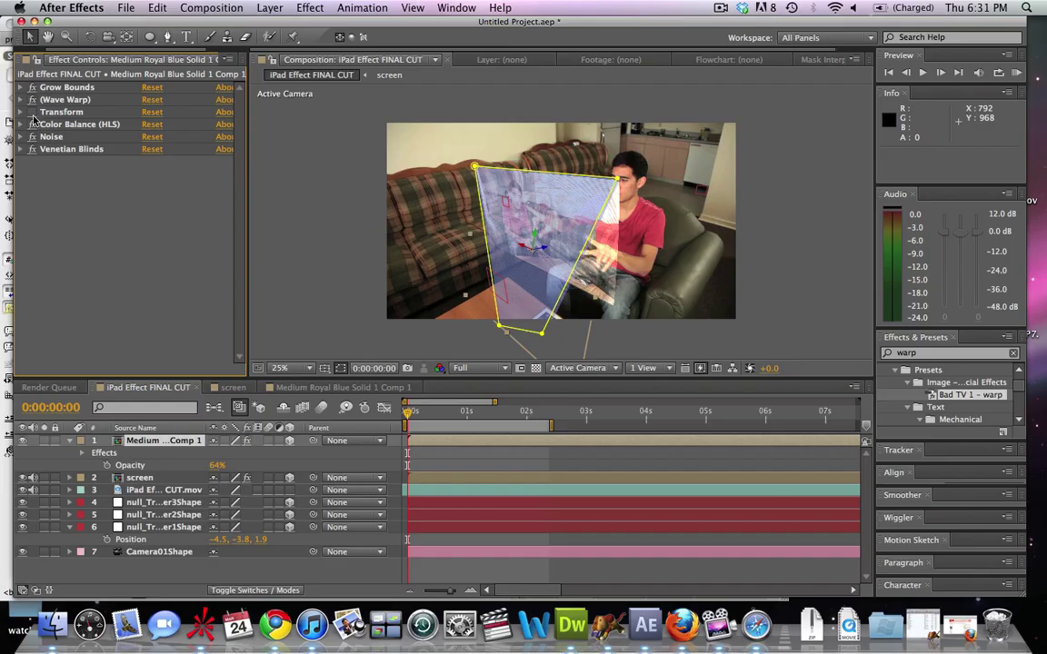
left_click(33, 112)
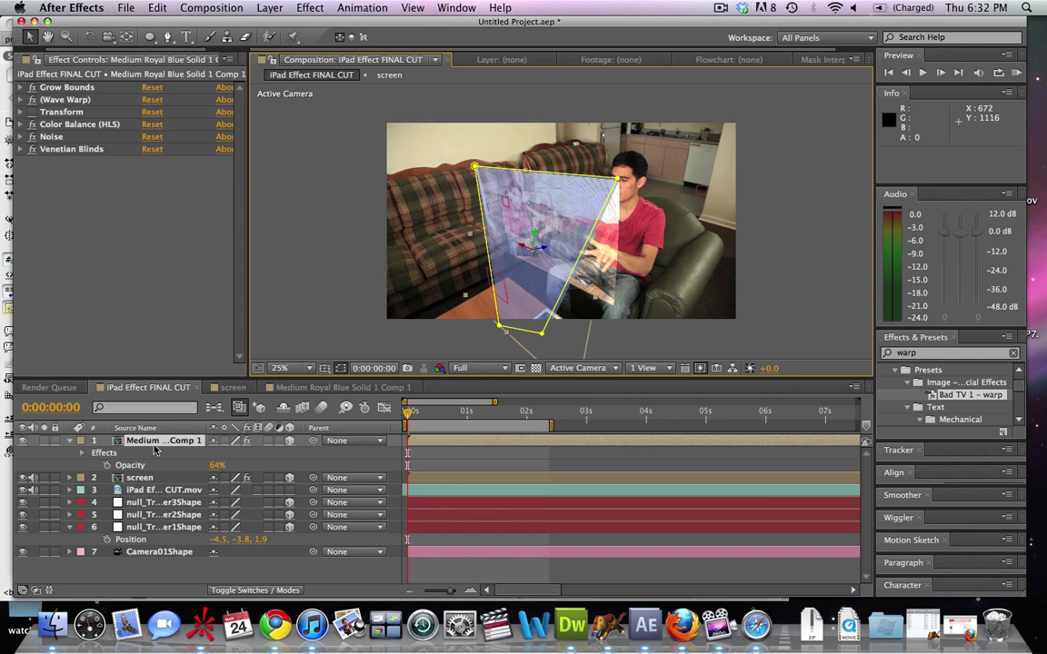
Feather the cone's Mask 1 by 35 pixels.
left_click(150, 442)
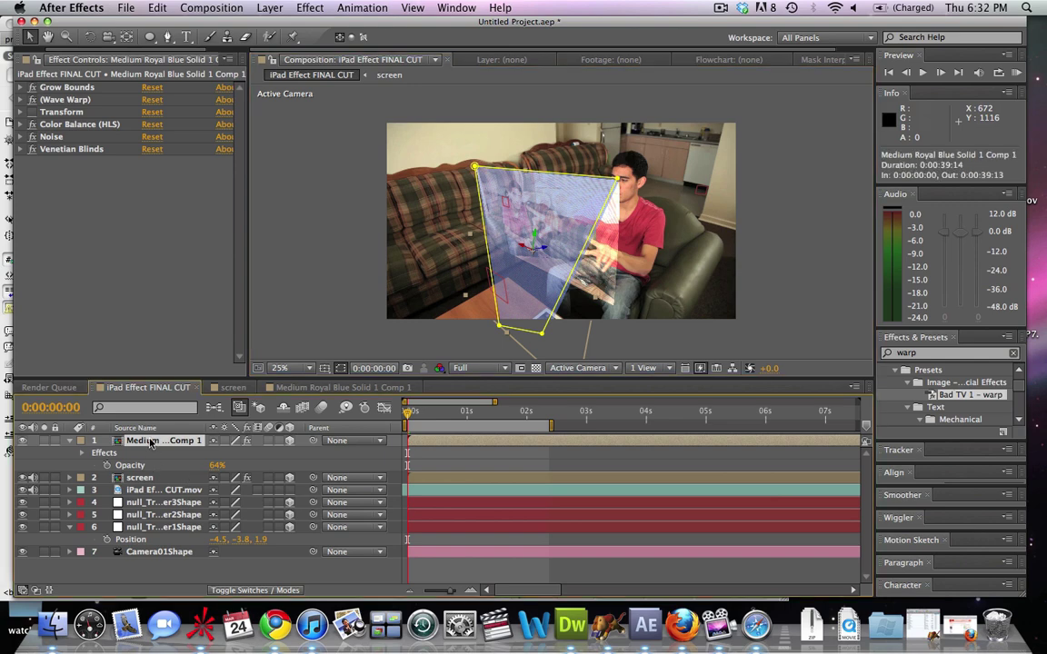
key("m")
key("m")
key("m")
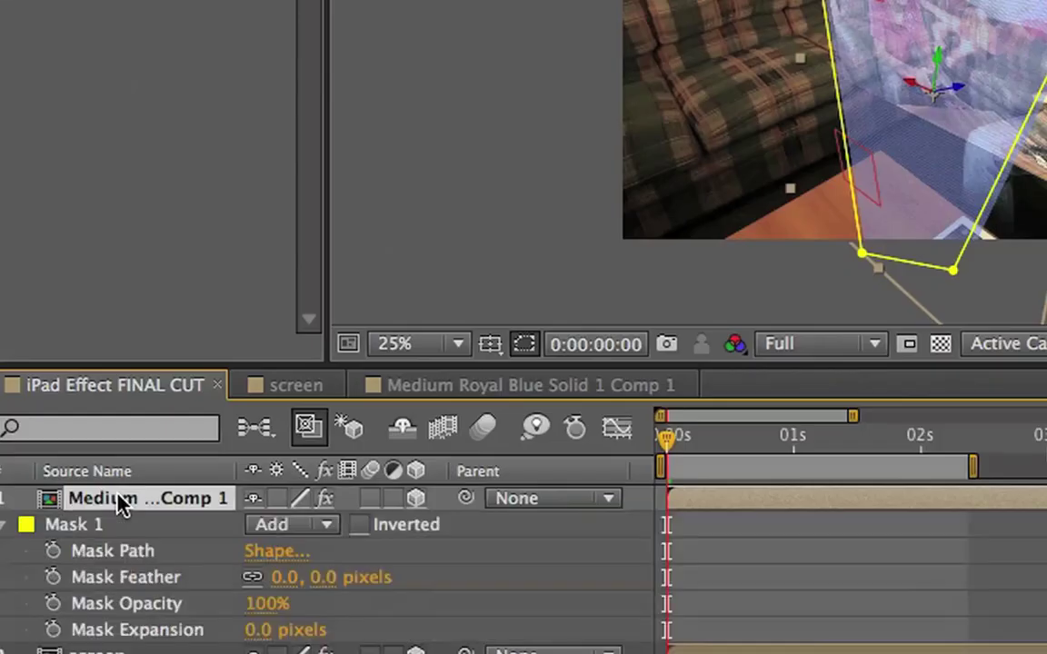
left_click_drag(275, 582, 355, 596)
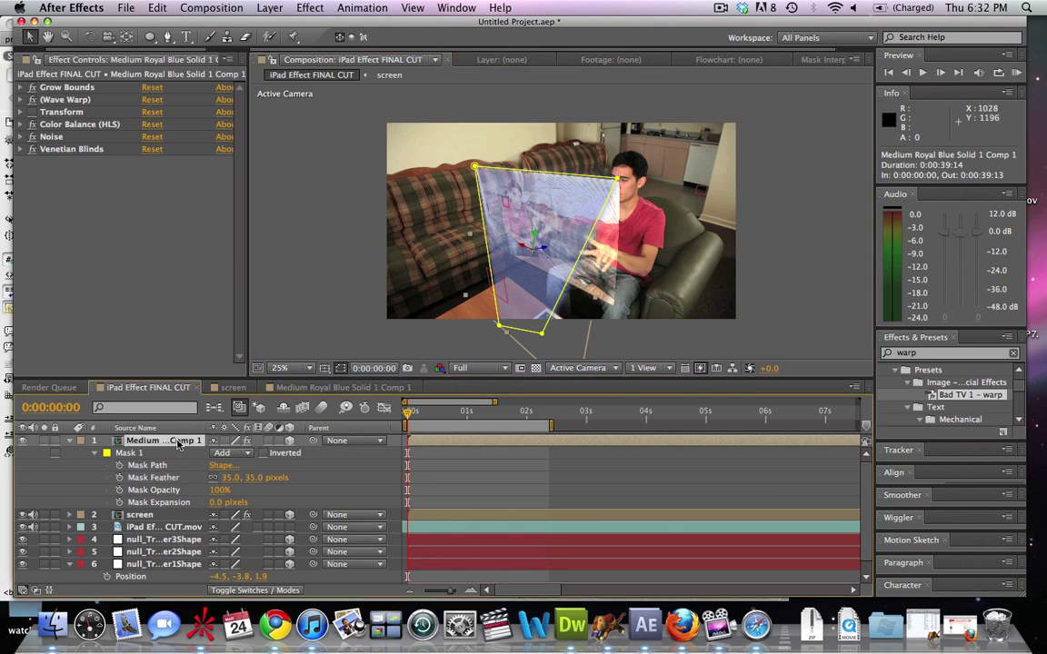
Duplicate the feathered cone, rotate the copy in 3D and shift it right and down.
key("super+v")
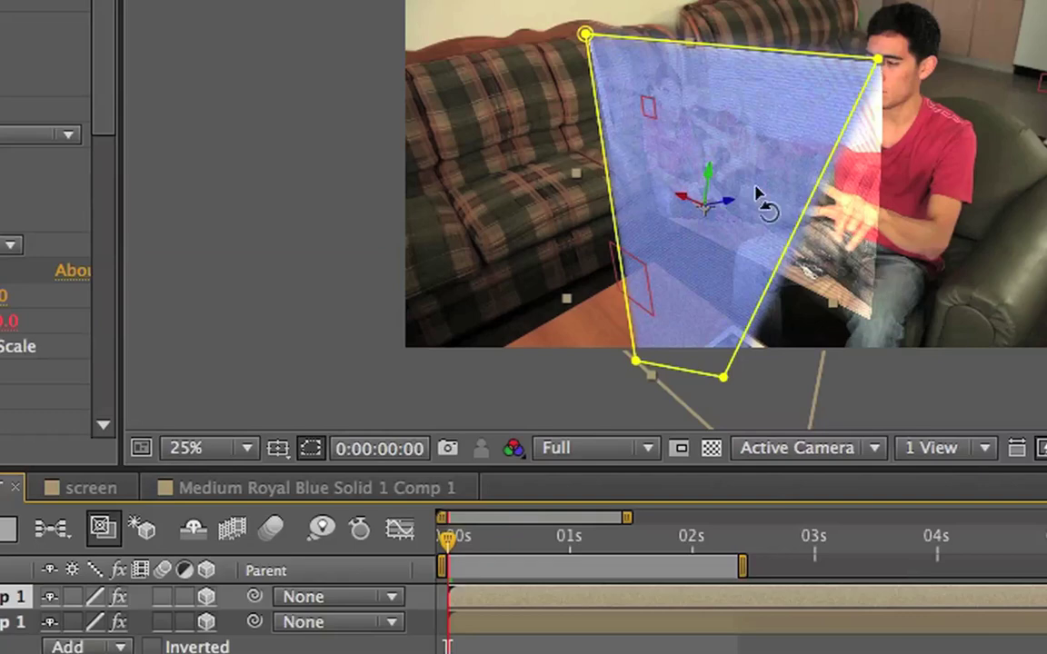
left_click_drag(686, 194, 686, 194)
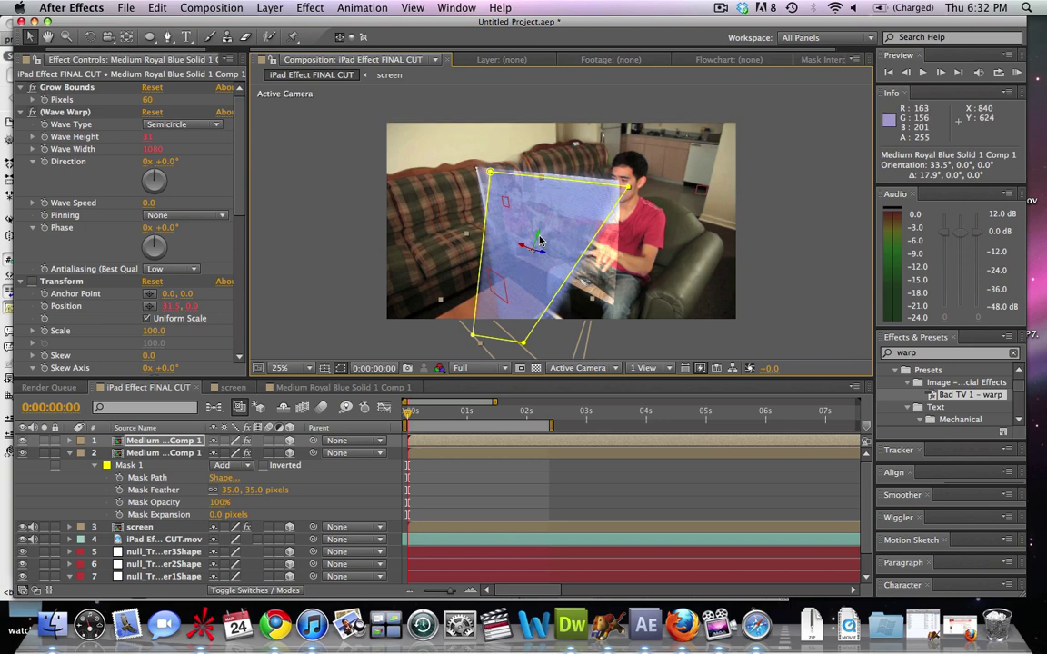
left_click_drag(526, 249, 551, 259)
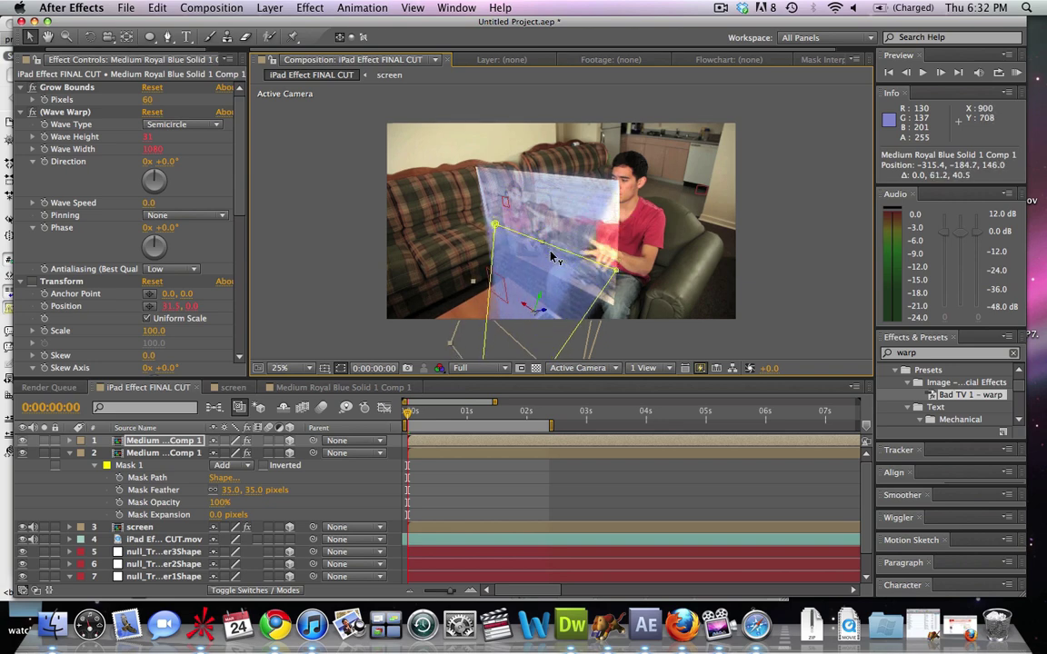
Pull the duplicate's lower-right mask corner down and its upper-left corner slightly lower.
left_click(617, 280)
left_click_drag(617, 284, 615, 303)
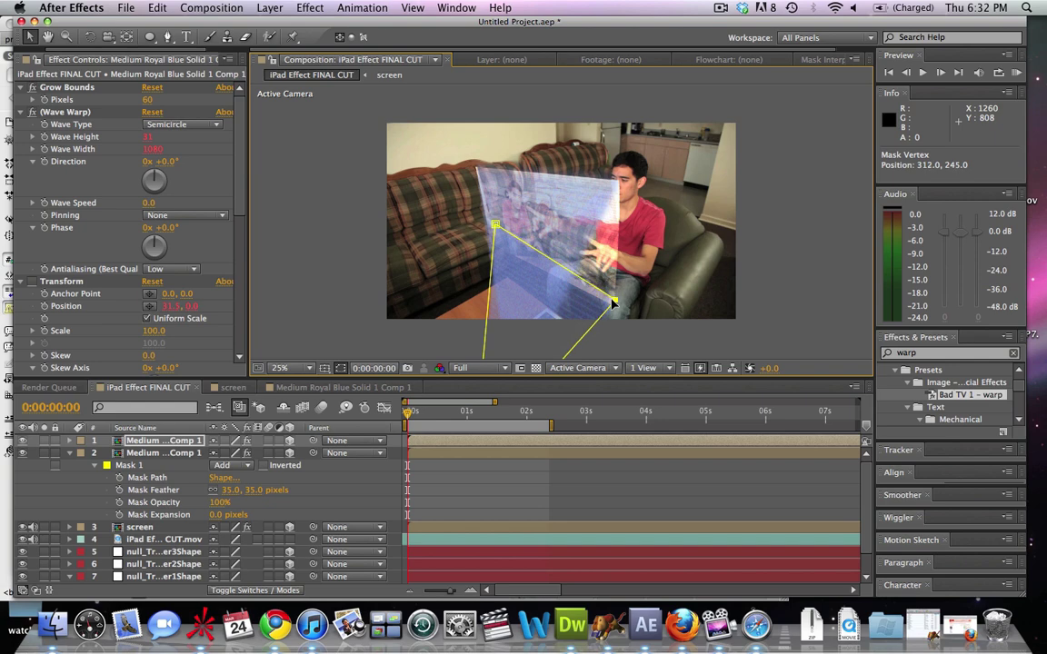
mouse_move(499, 235)
left_mouse_down()
mouse_move(450, 235)
mouse_move(491, 247)
left_mouse_up()
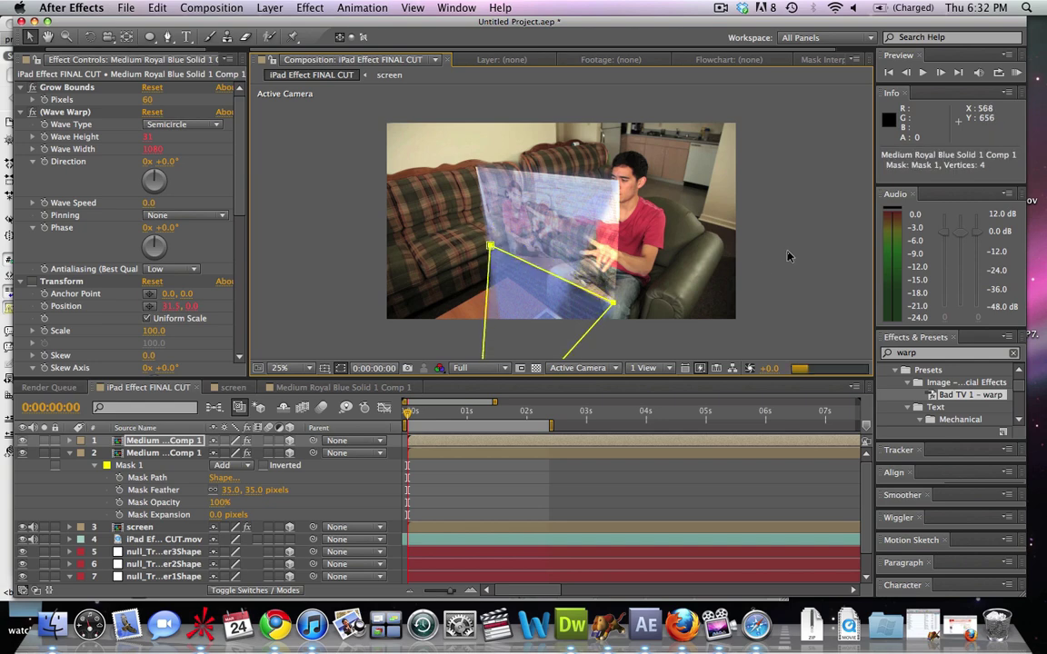
left_click(737, 218)
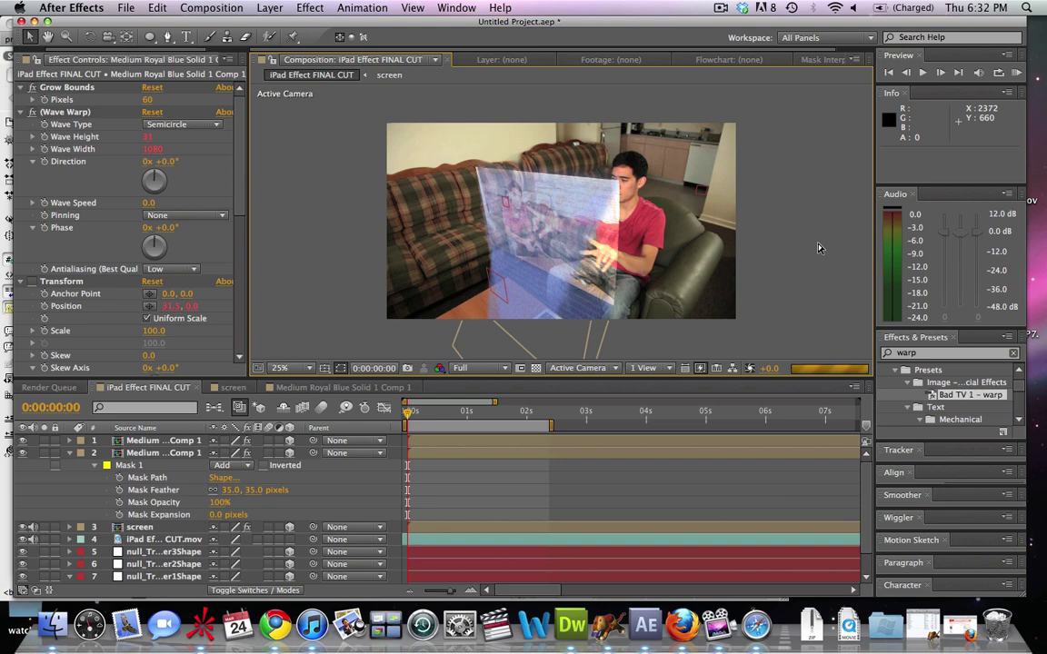
Find the Tint effect in Effects & Presets and apply it to the screen layer.
left_click(70, 453)
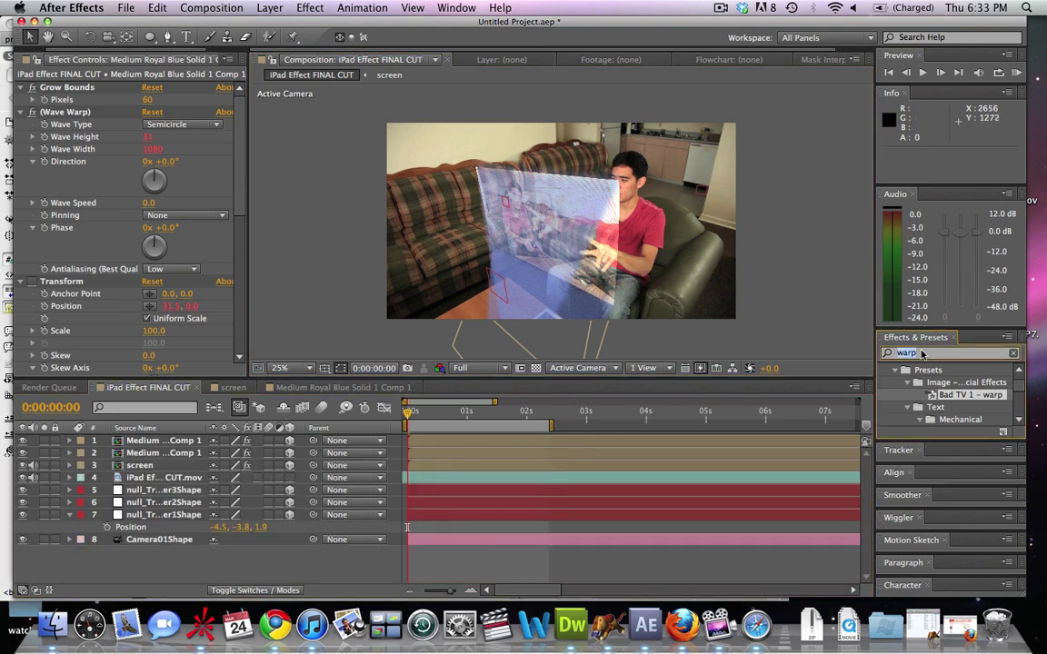
key("BackSpace")
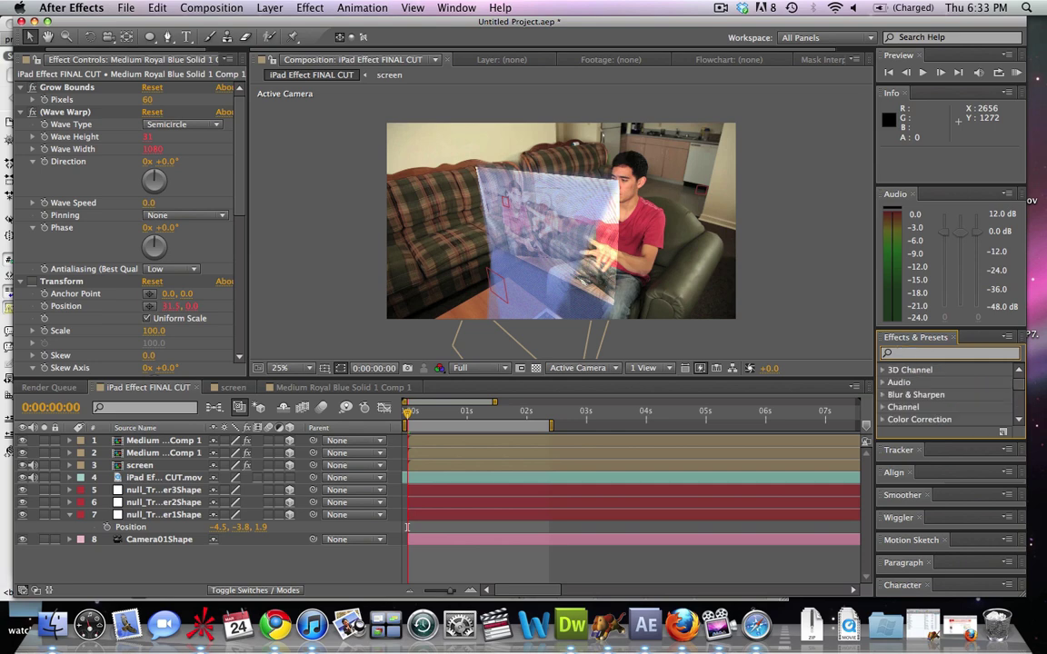
type("tint")
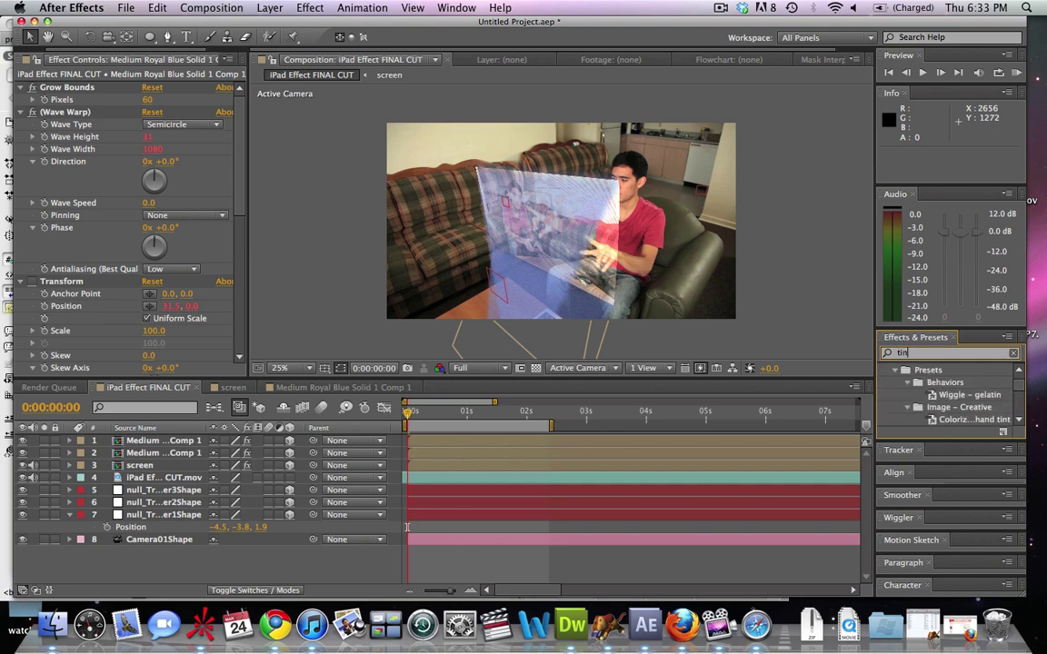
left_click(918, 421)
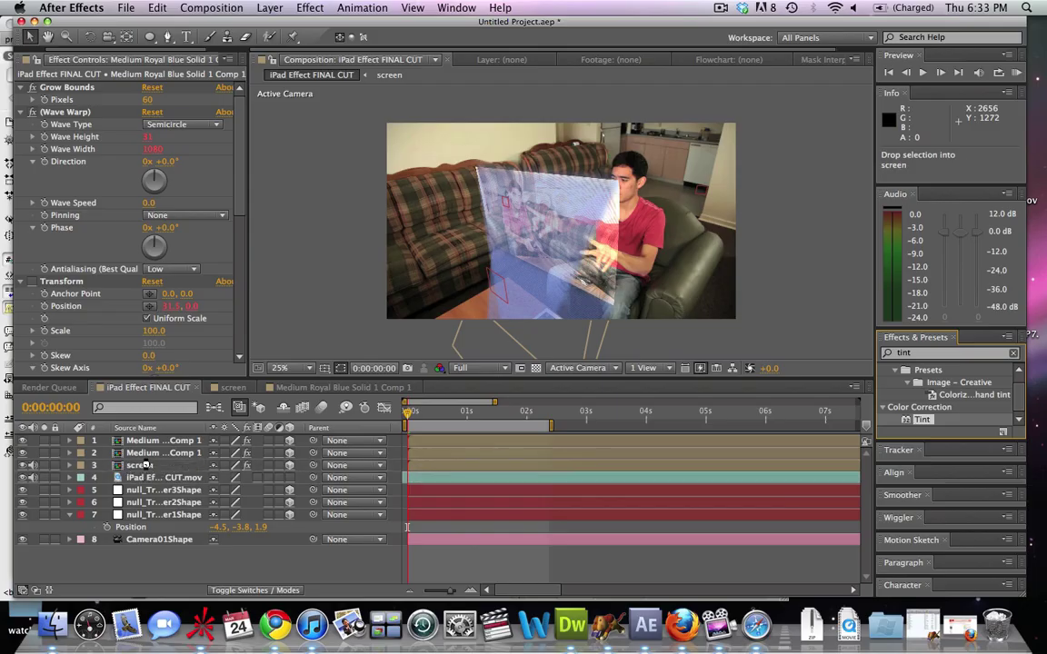
left_click_drag(774, 478, 0, 608)
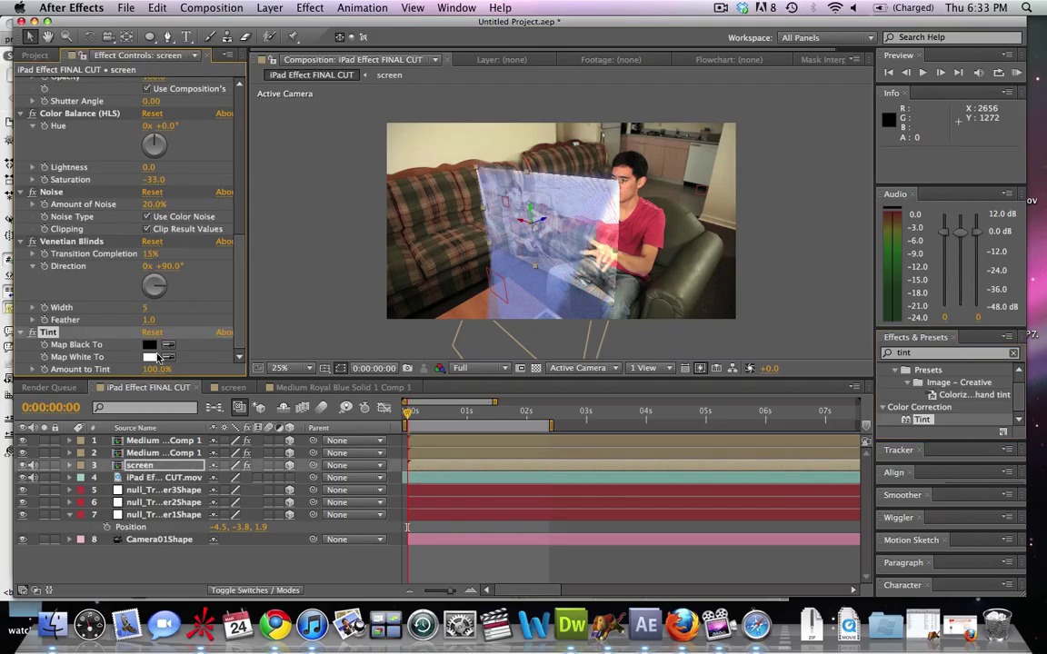
Set the Tint's Map Black To colour to blue 092CC7.
left_click(149, 345)
left_click(863, 414)
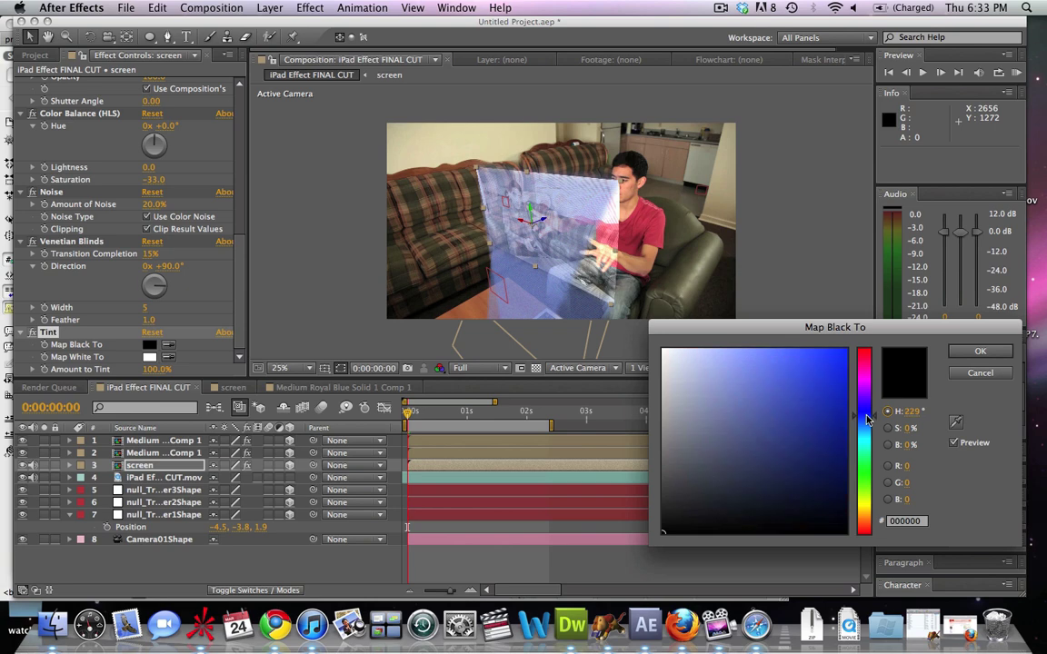
left_click(838, 406)
left_click_drag(838, 405, 839, 389)
key("Return")
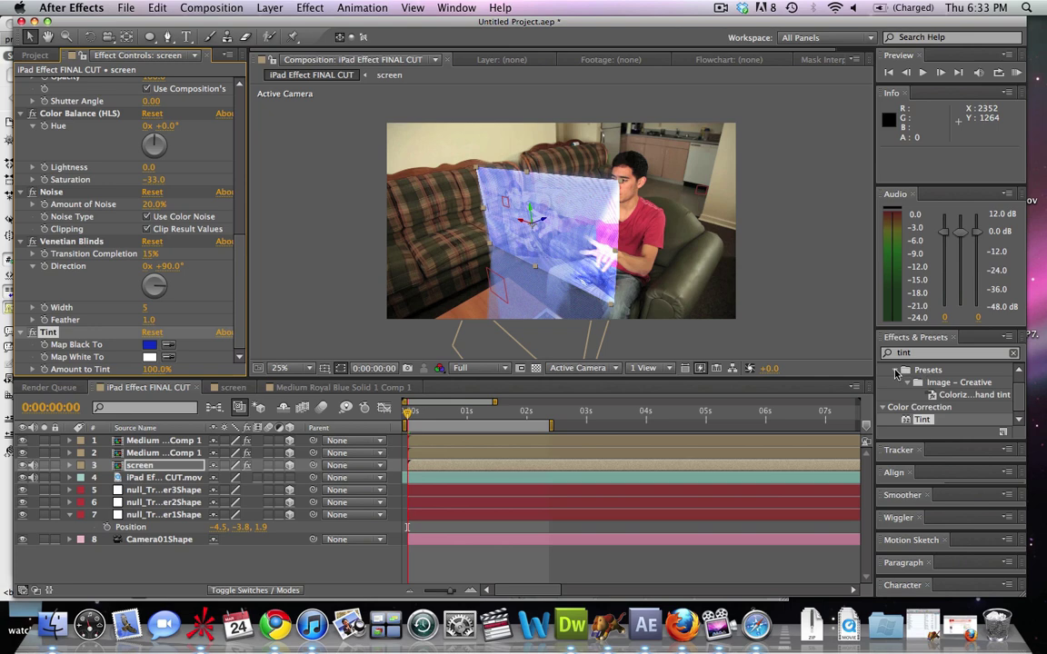
Collapse the Effects & Presets search results and deselect the screen layer.
left_click(896, 372)
left_click(882, 369)
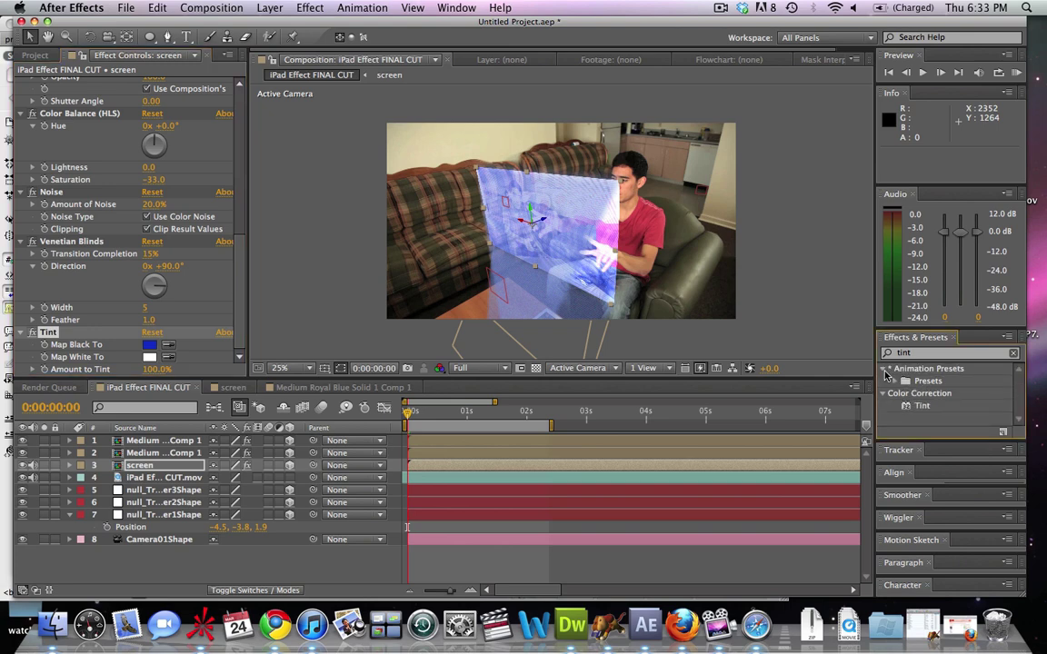
left_click(882, 380)
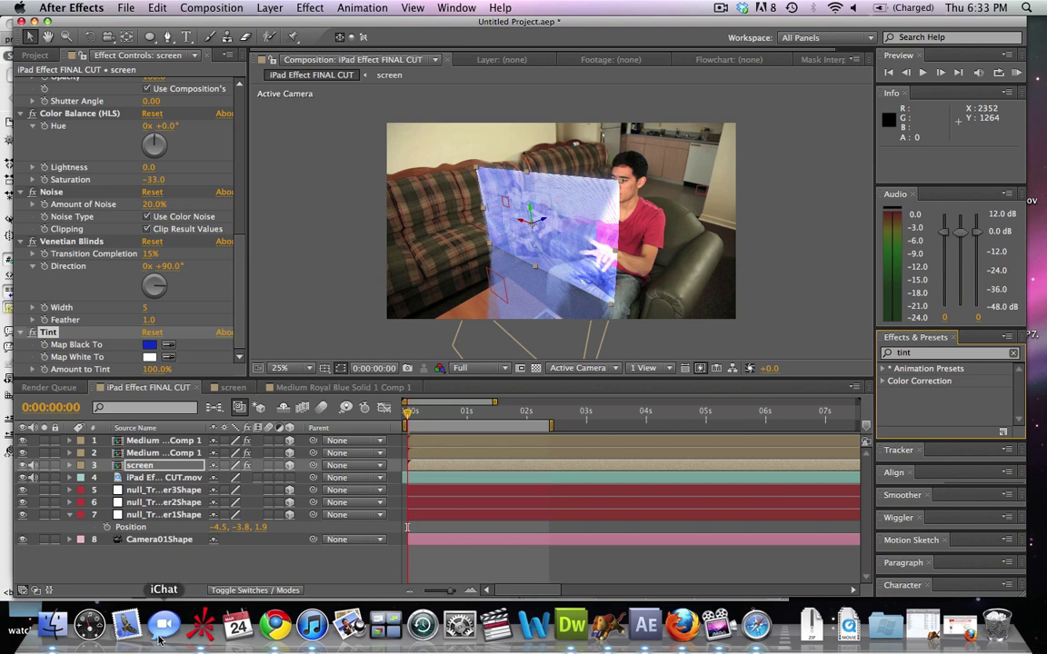
left_click(166, 580)
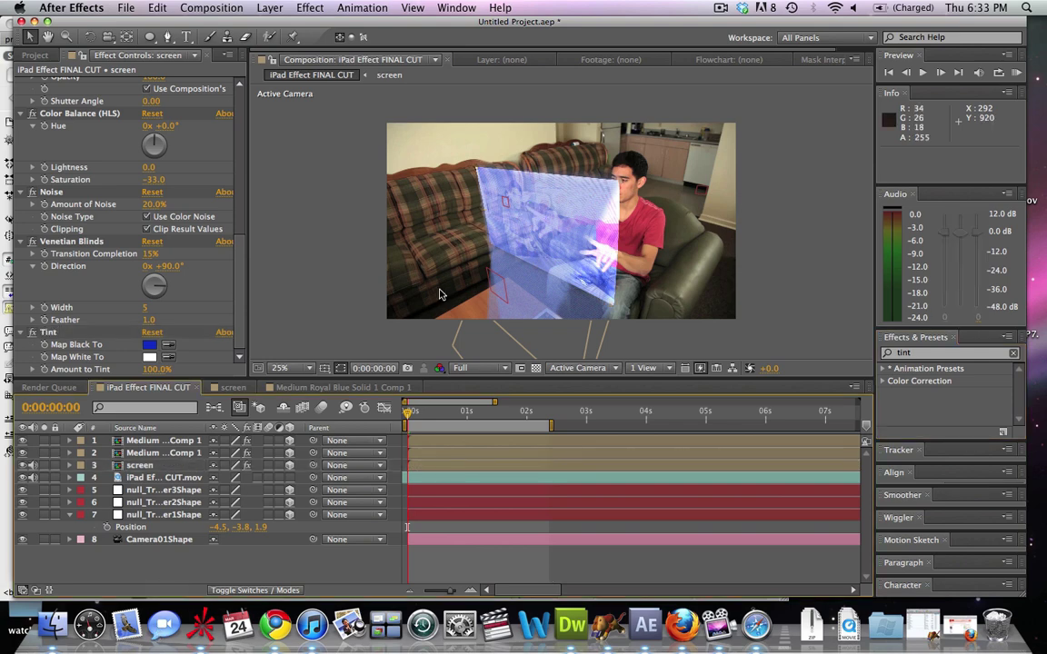